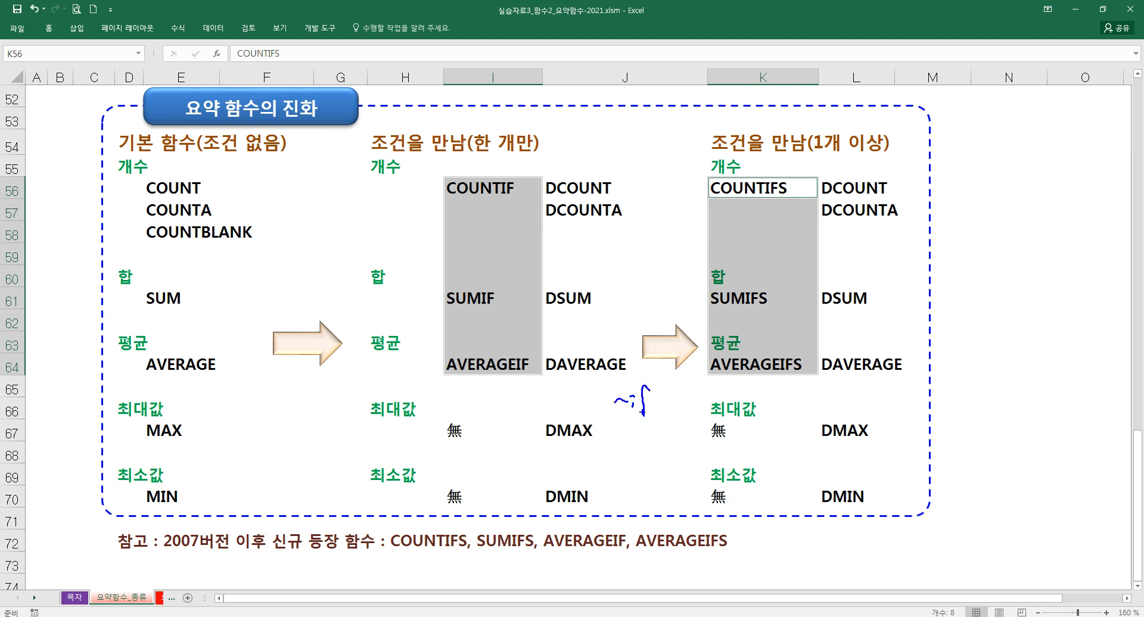
drag(618, 422, 669, 417)
drag(633, 460, 664, 456)
key(Escape)
click(524, 395)
click(627, 397)
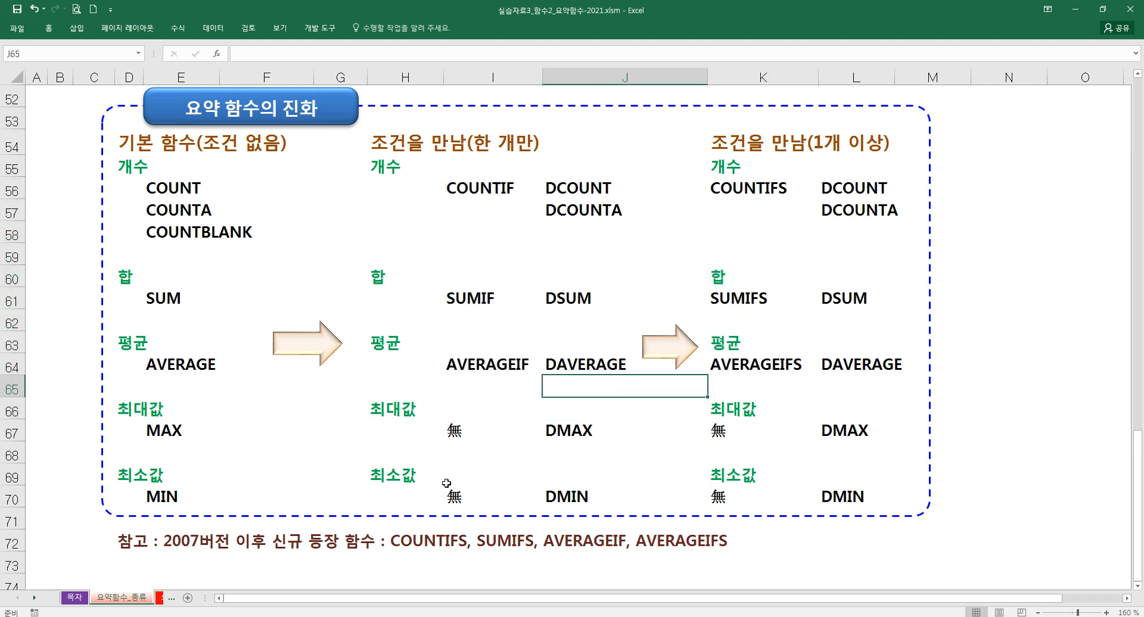
- Open the 요약함수용도파악 sheet and examine the student table A1:E18 and the unconditional count formulas in K3:K4
click(159, 598)
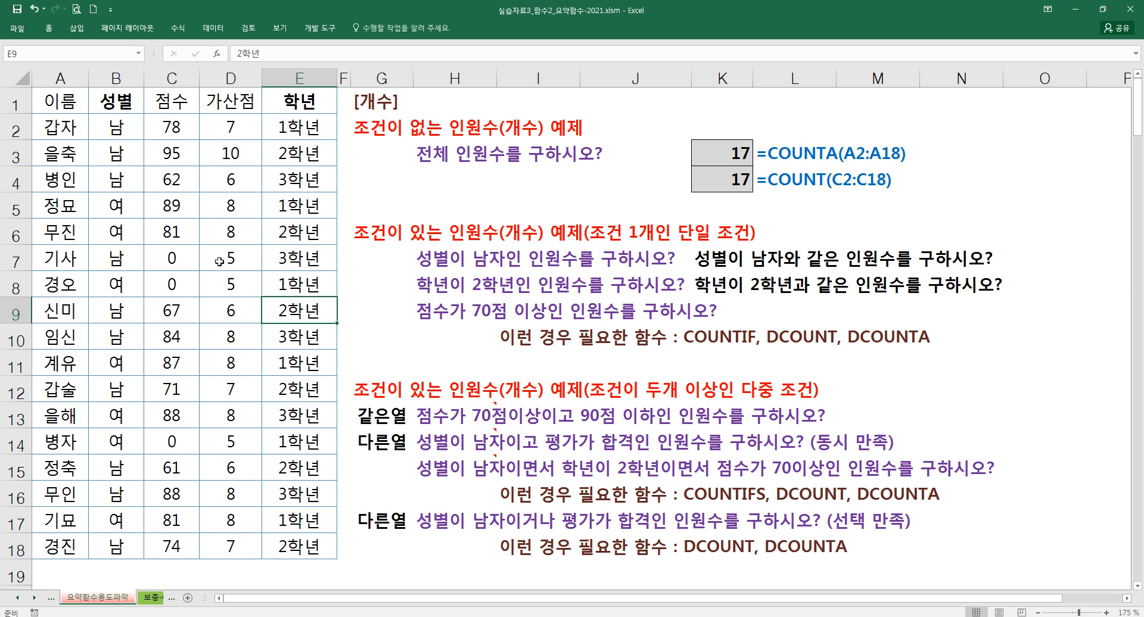
drag(53, 102, 287, 547)
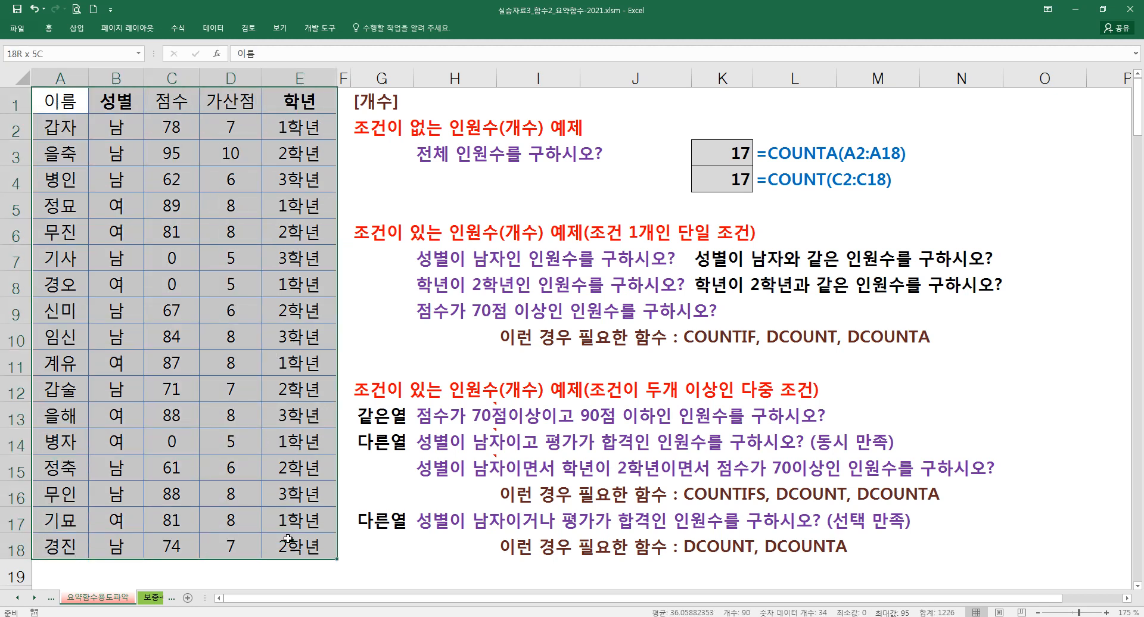
drag(716, 147, 721, 179)
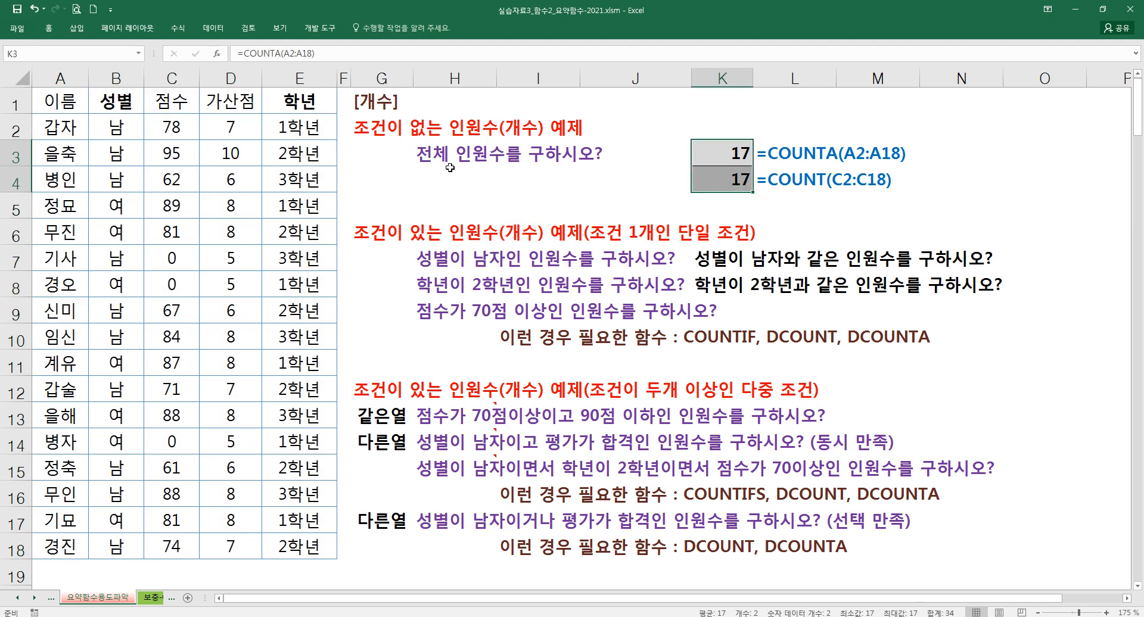
click(425, 158)
drag(502, 167, 542, 152)
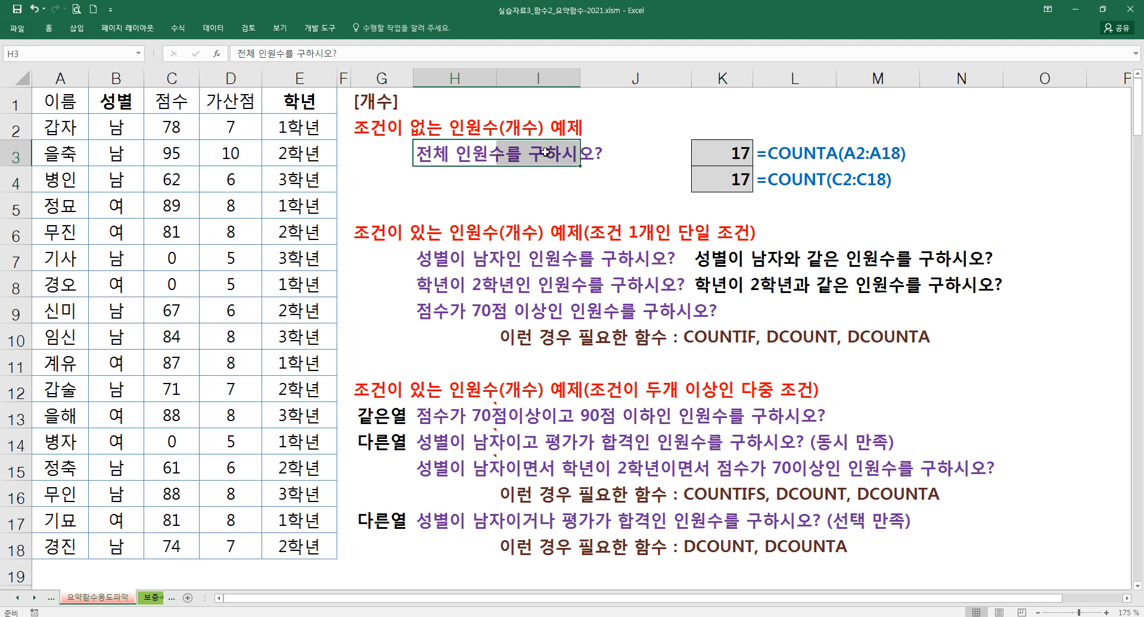
click(709, 151)
drag(709, 151, 711, 179)
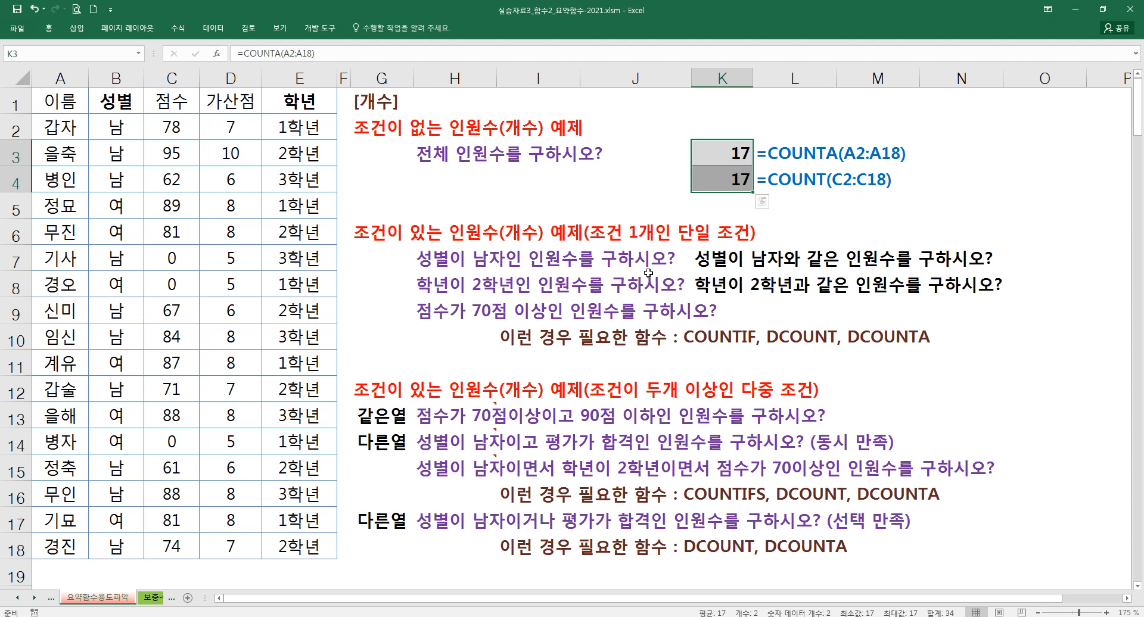
click(534, 199)
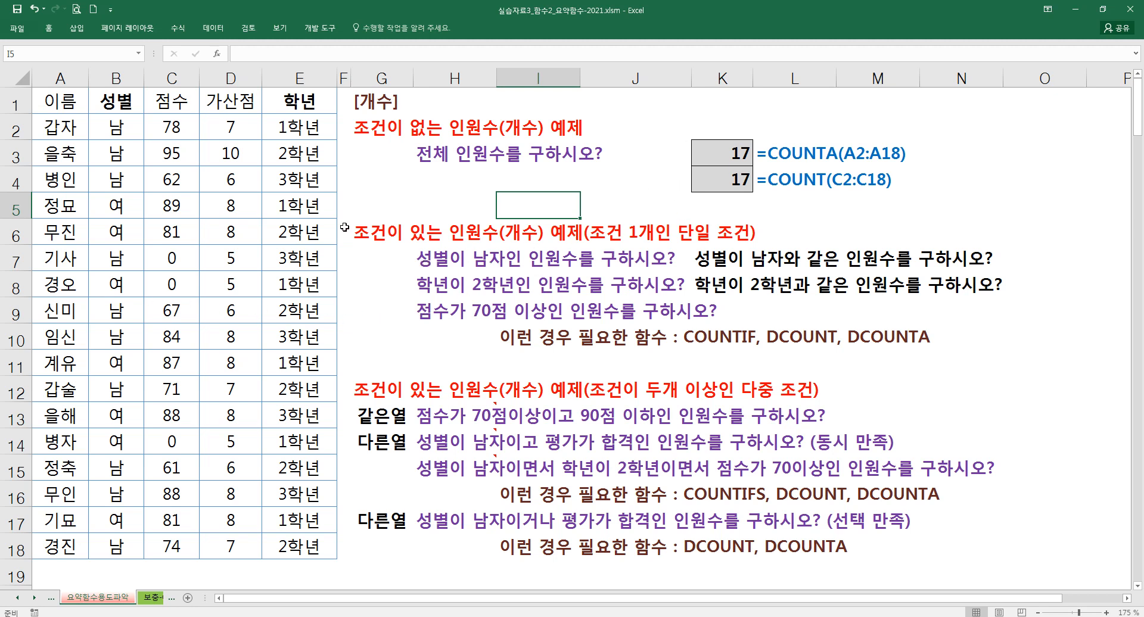
- Examine the single-condition and multi-condition counting examples in rows 6 to 18, including the cell notes on the multi-condition questions
drag(119, 127, 103, 199)
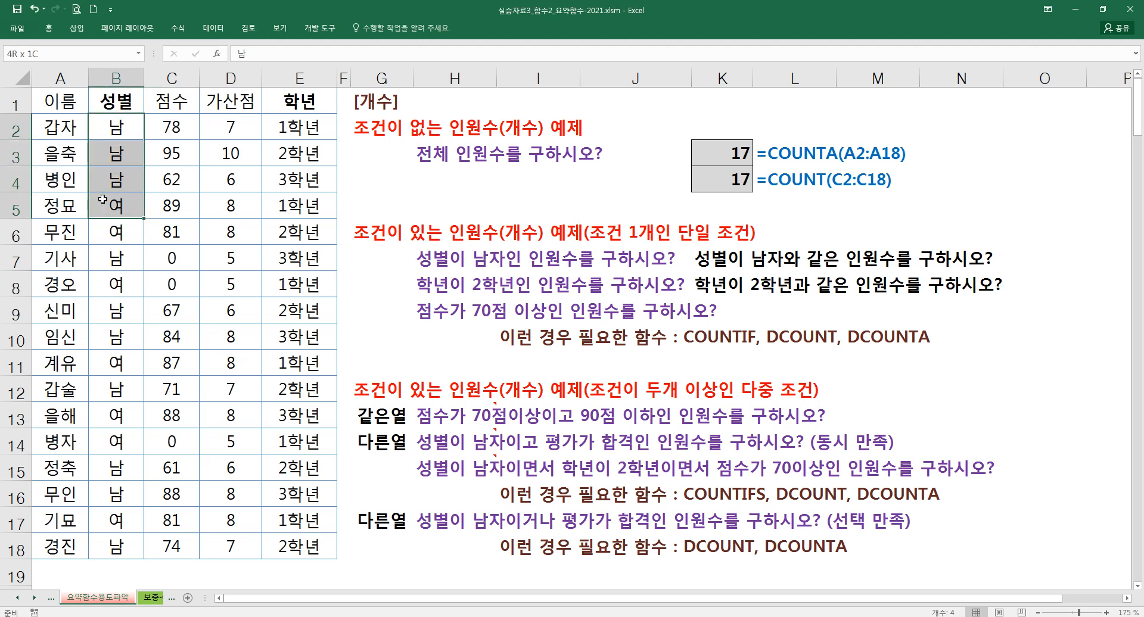
click(476, 267)
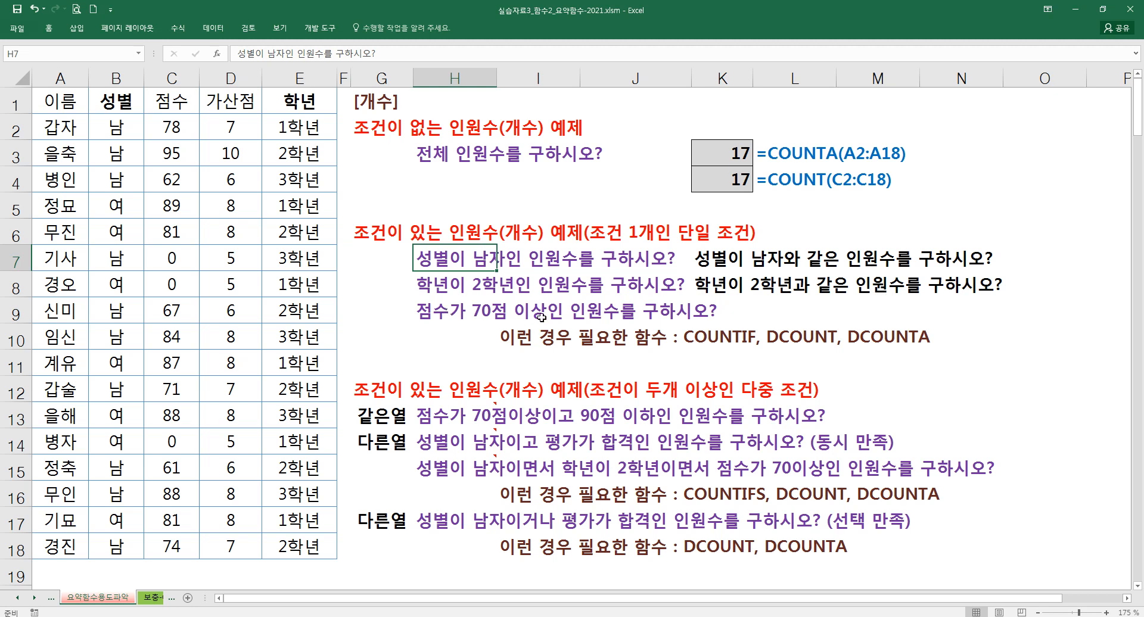
drag(432, 258, 456, 317)
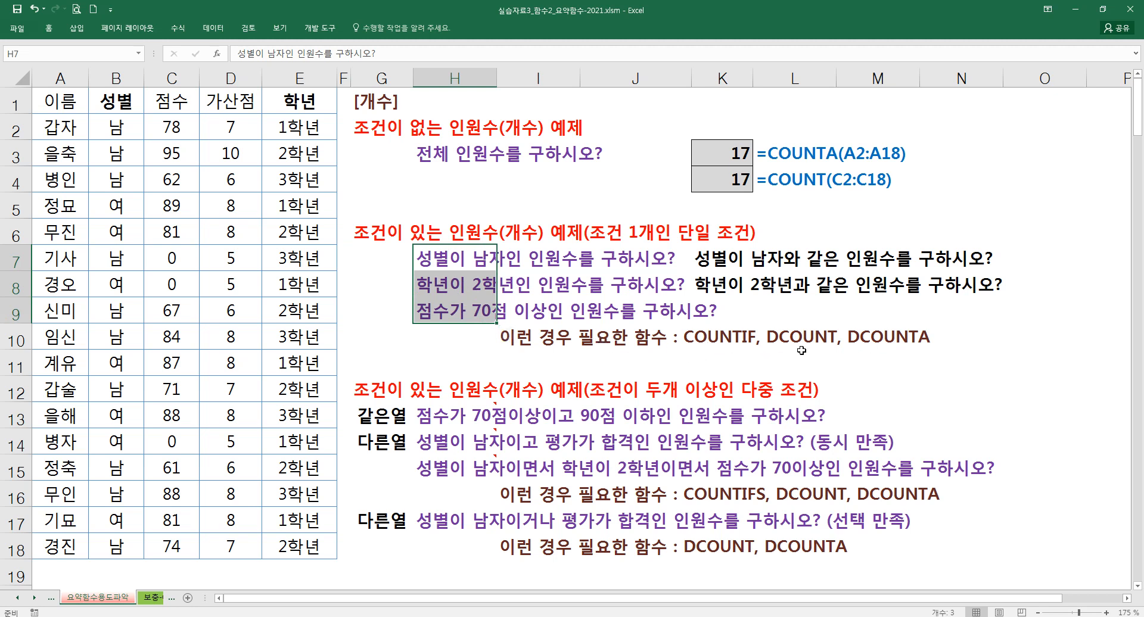
click(443, 365)
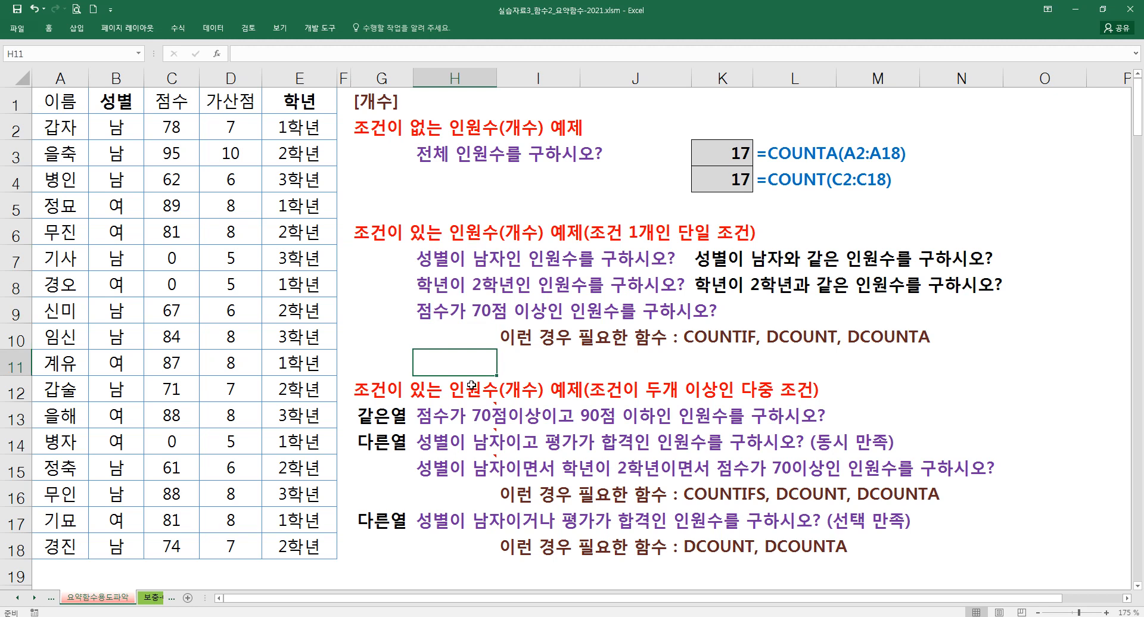
scroll(472, 386, down, 2)
scroll(467, 340, up, 2)
mouse_move(467, 417)
mouse_move(468, 446)
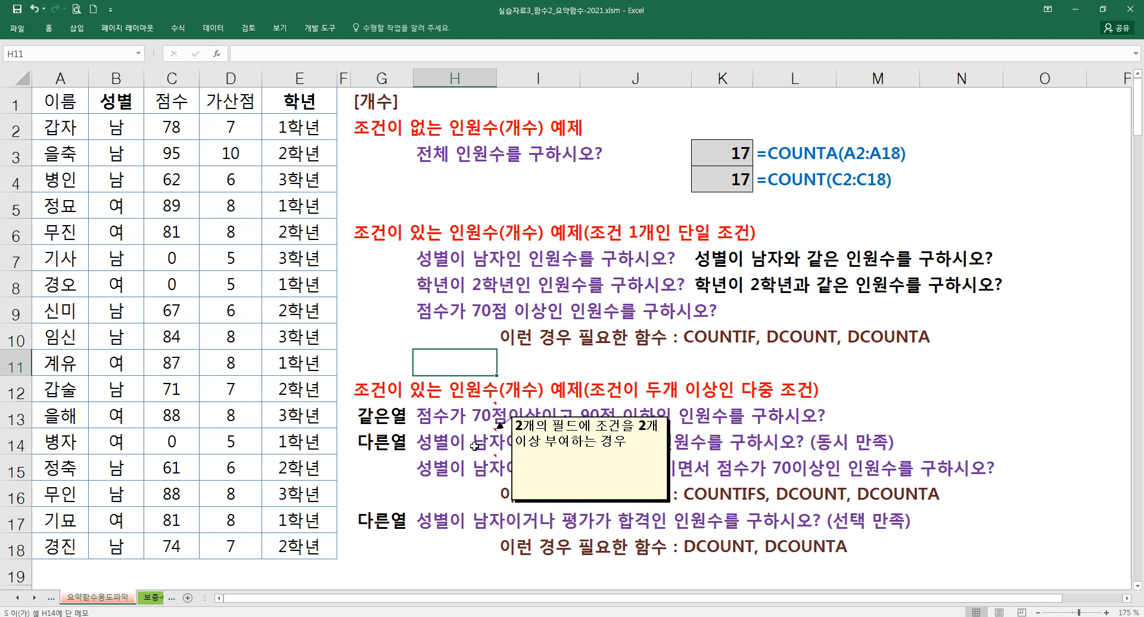
mouse_move(471, 472)
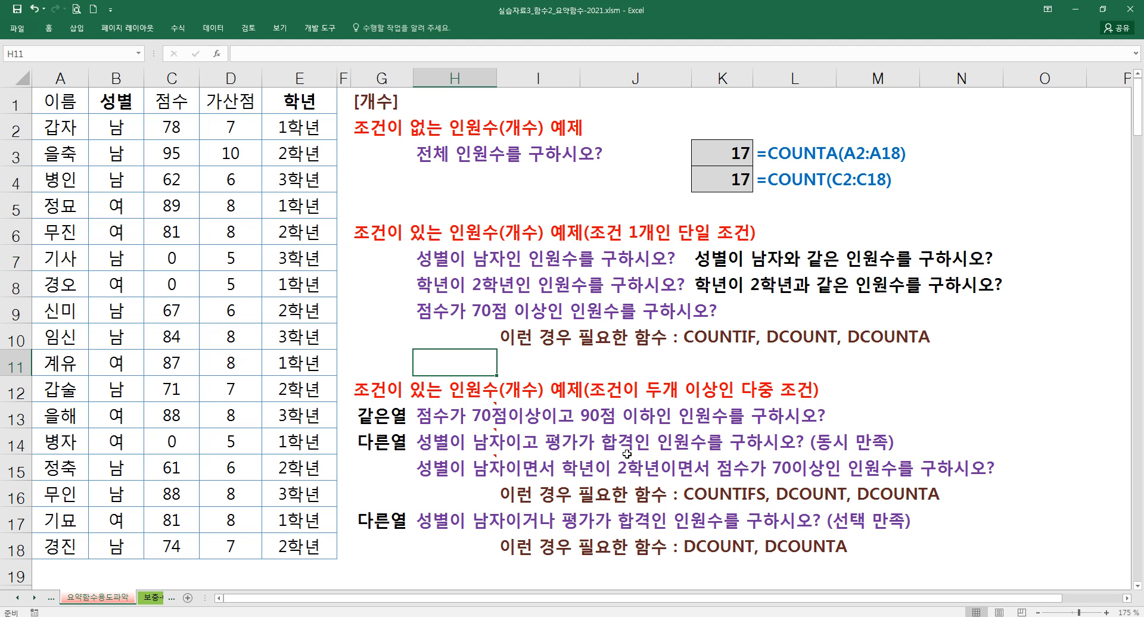
- Change the second condition of the question in H14 to "학년이 2학년인", keeping the rest of the sentence
double_click(431, 442)
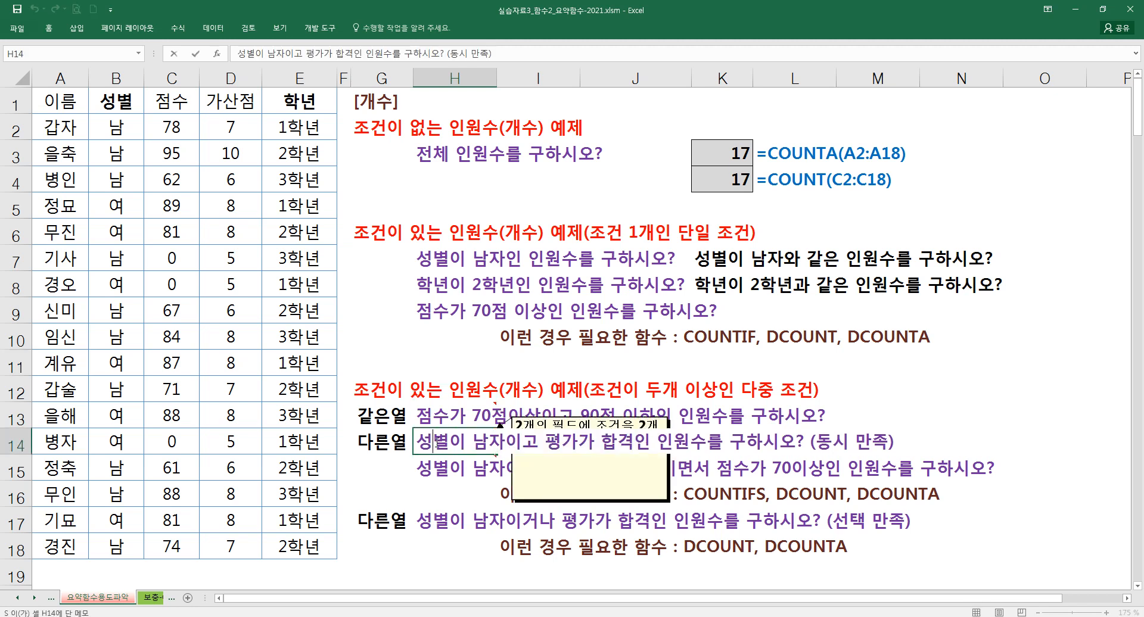
drag(545, 441, 634, 448)
click(595, 446)
text(G)
key(BackSpace)
text(학년이 )
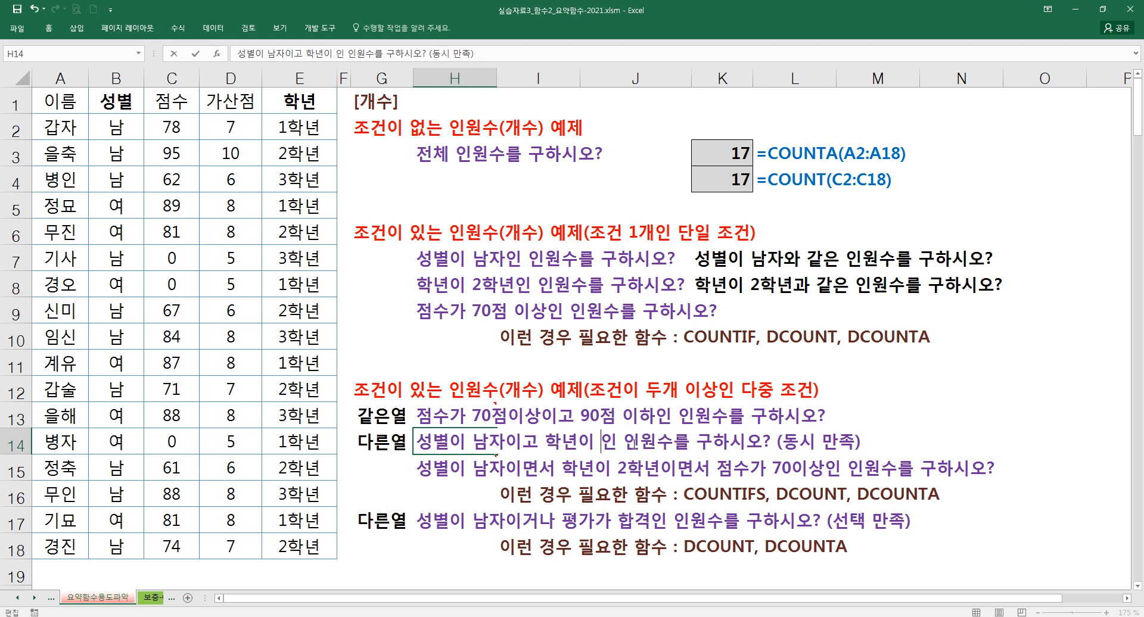
text(2학년인)
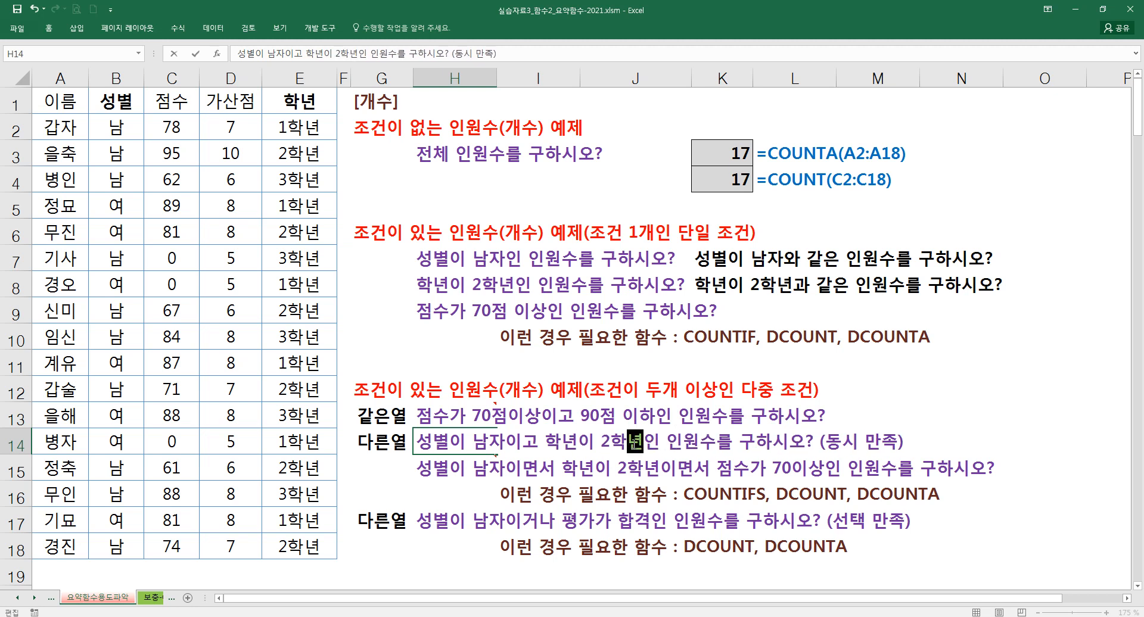
key(BackSpace)
key(Return)
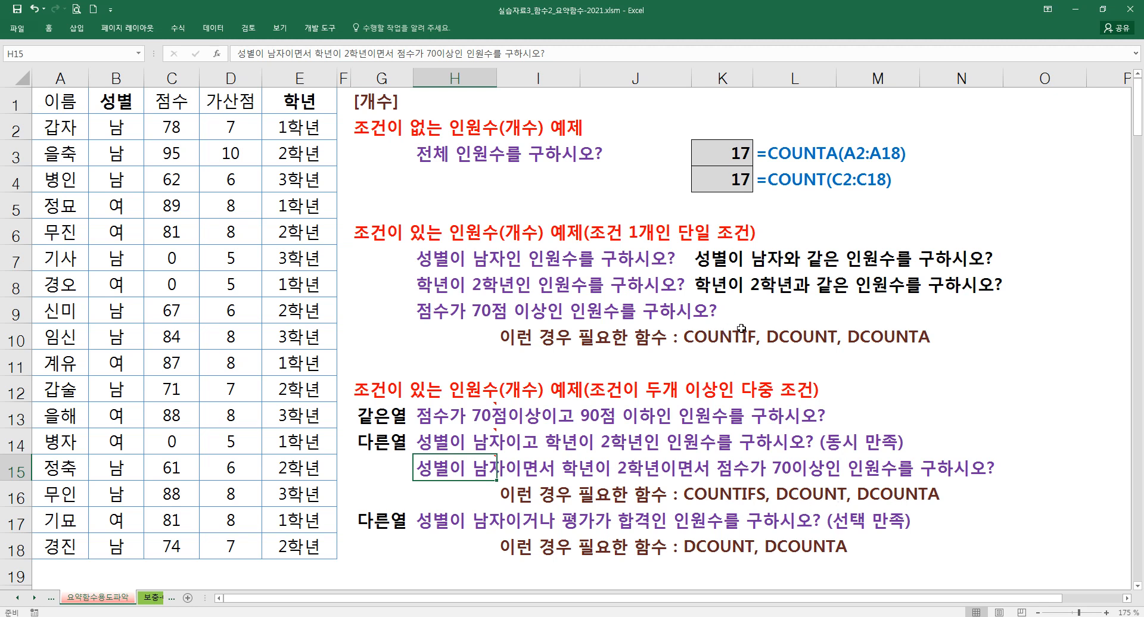
- Examine the either-or counting example in row 17 and the [합] section's sum questions with their required functions
scroll(584, 403, down, 1)
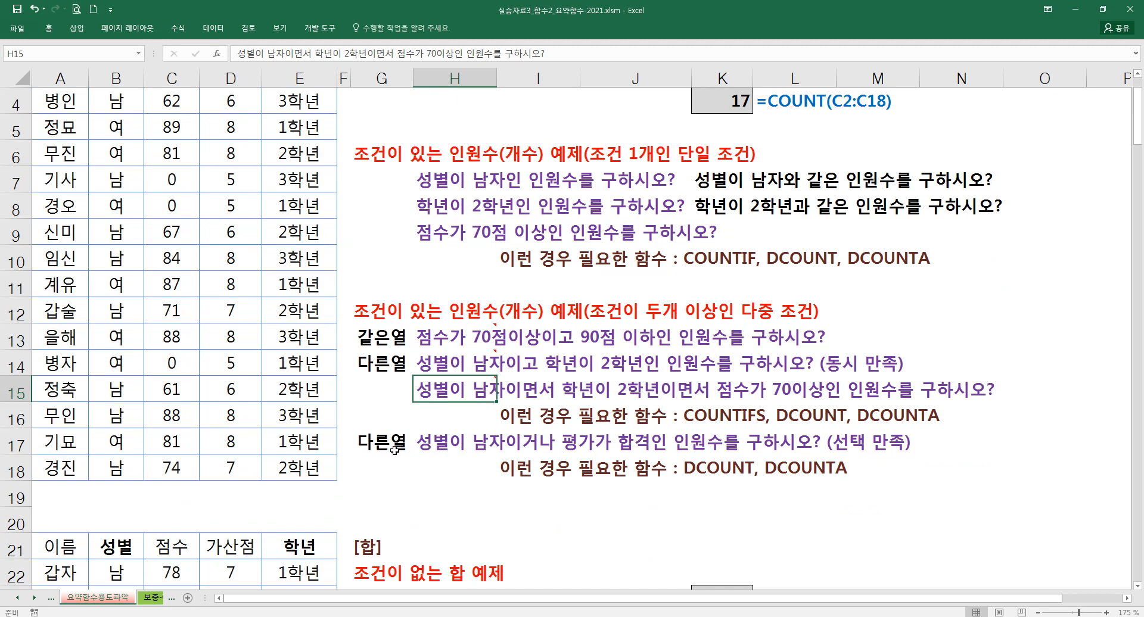
click(375, 446)
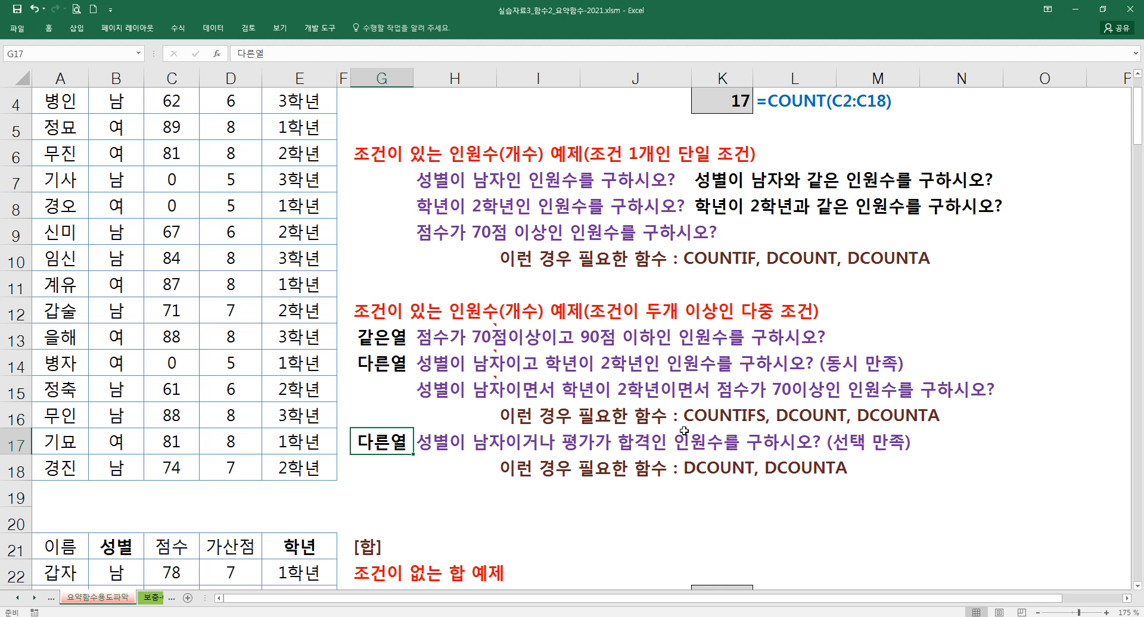
click(558, 494)
scroll(507, 471, down, 3)
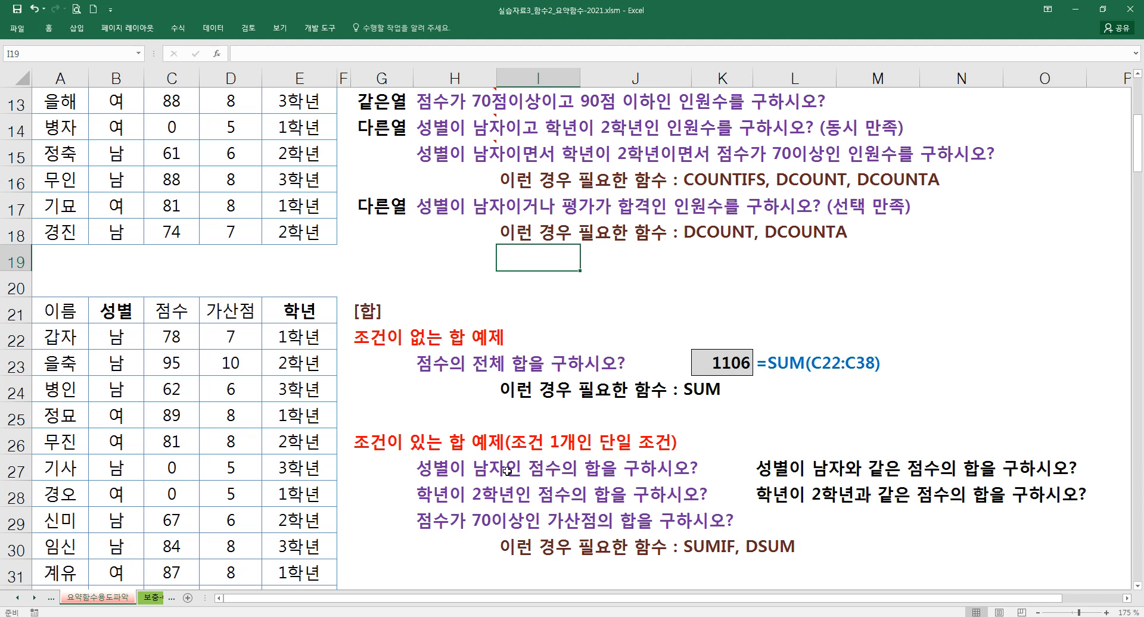
scroll(508, 472, down, 1)
scroll(400, 392, down, 1)
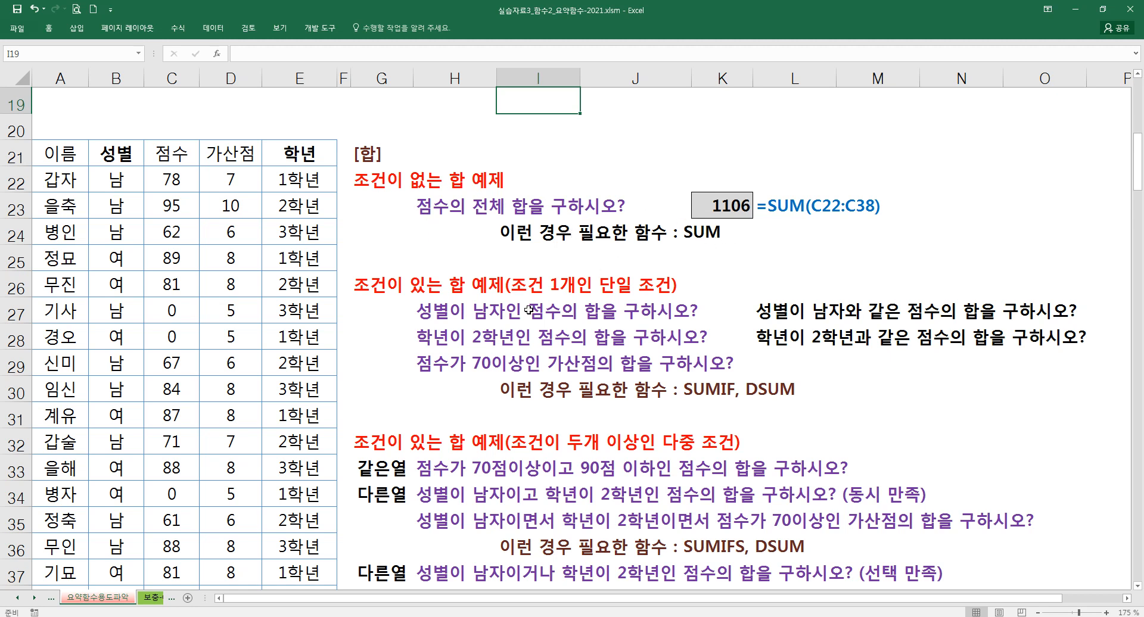
drag(449, 312, 449, 360)
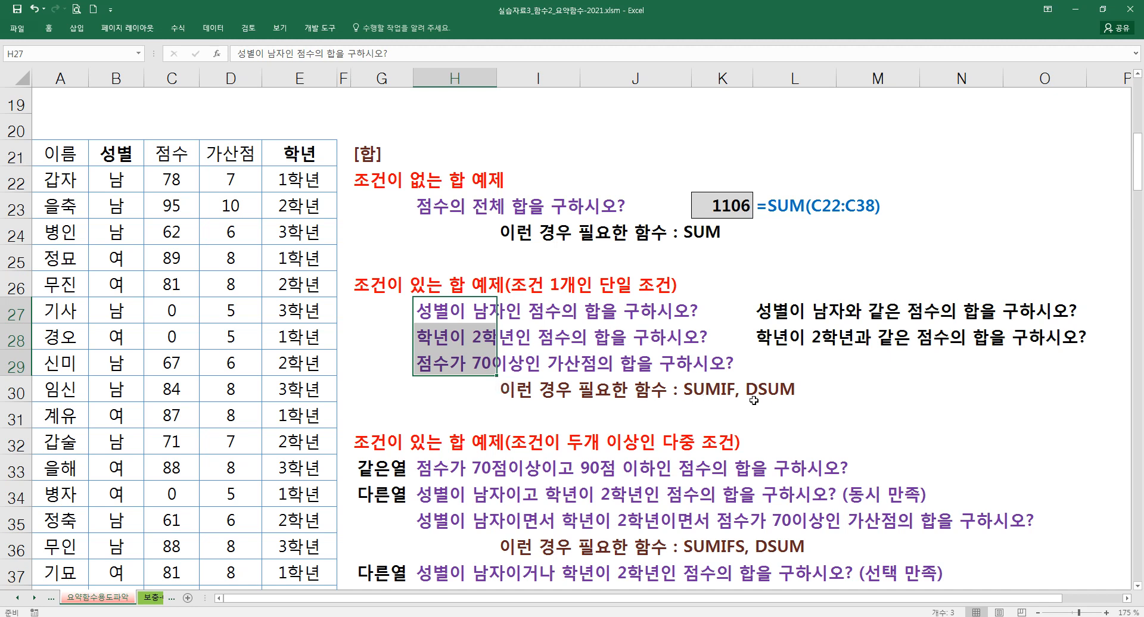
scroll(768, 400, down, 1)
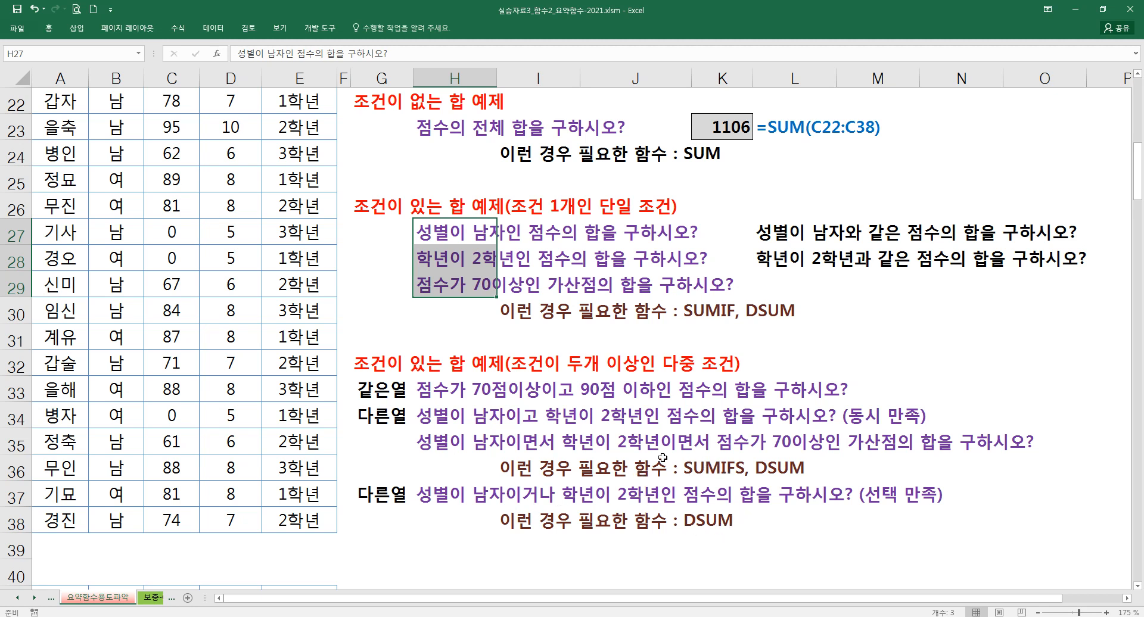
- Examine the [평균] and [최대] sections' example questions and the functions required for each condition type
scroll(528, 426, down, 1)
scroll(526, 428, down, 6)
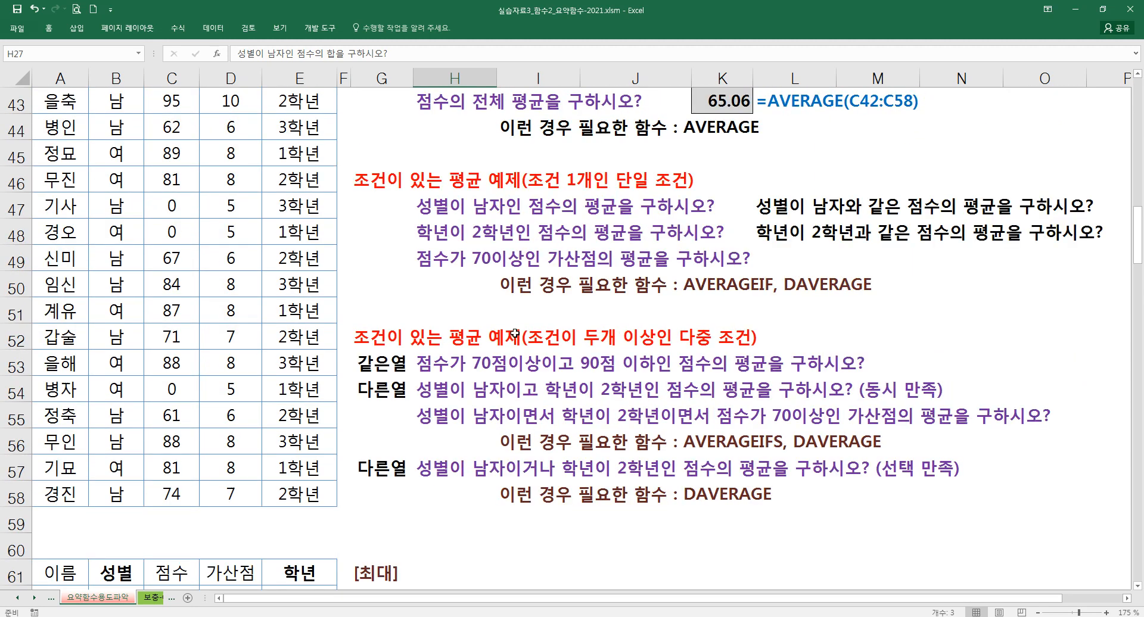
scroll(514, 335, up, 1)
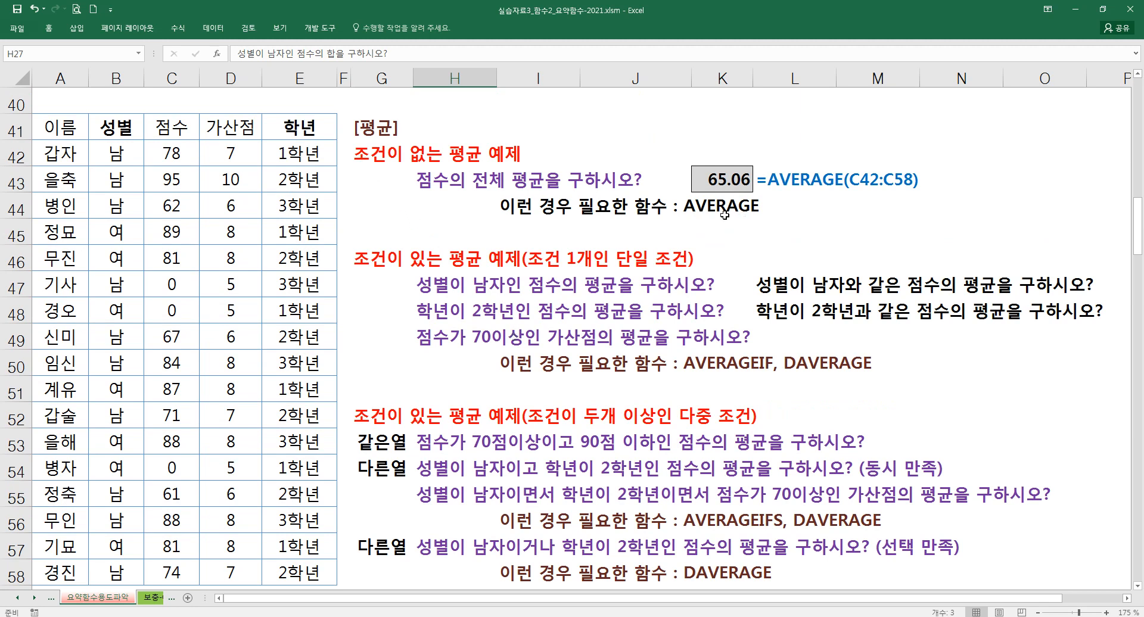
double_click(511, 207)
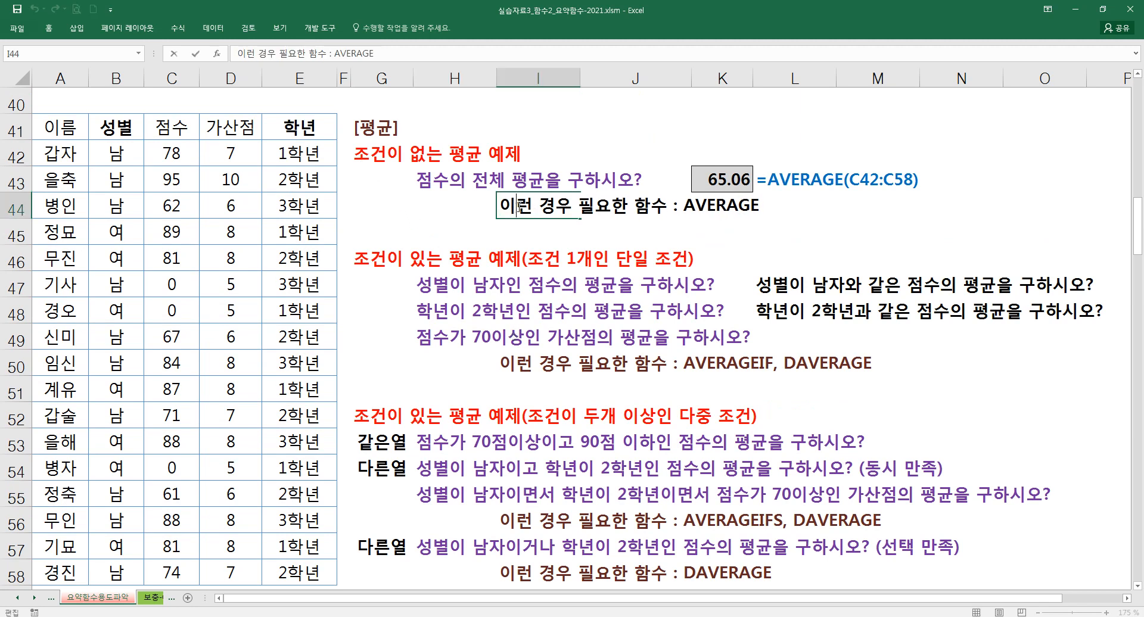
click(679, 223)
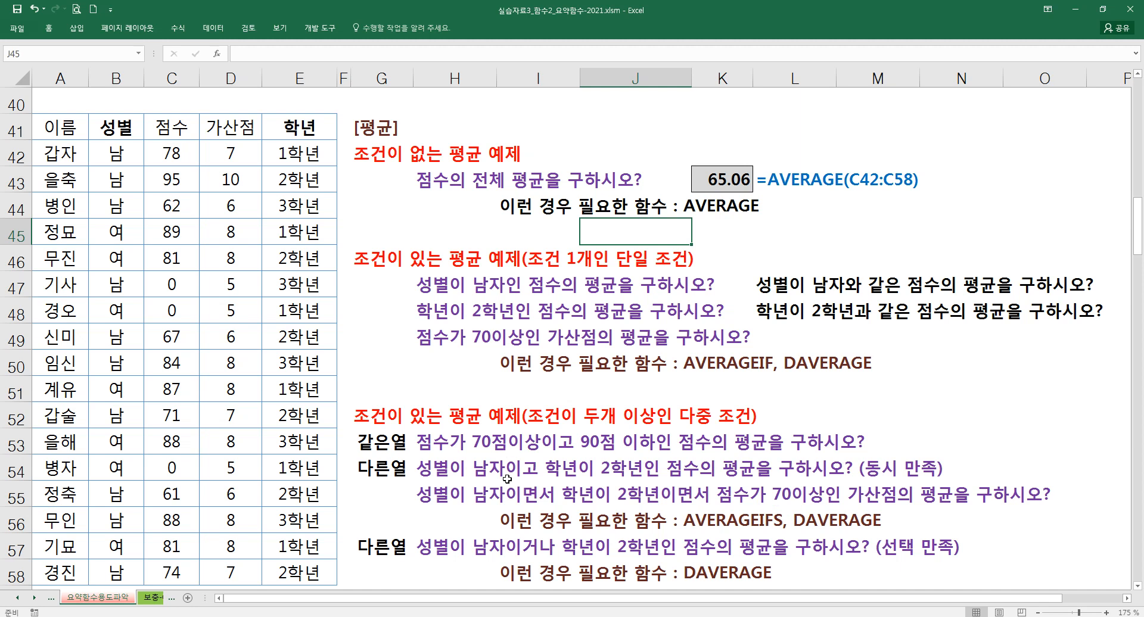
scroll(507, 479, down, 1)
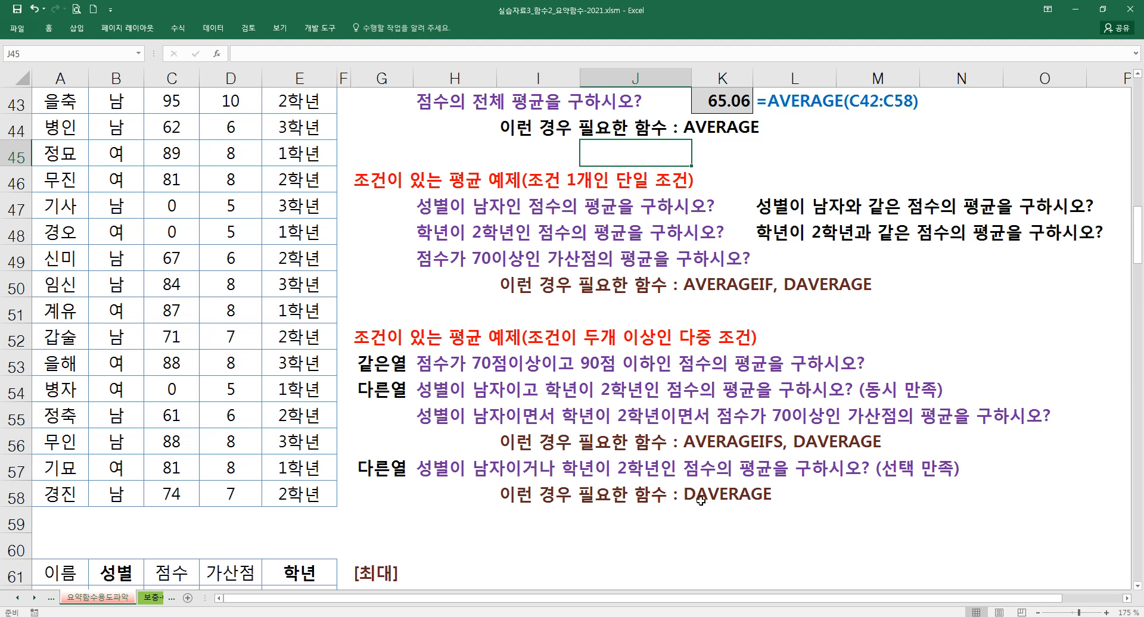
scroll(617, 483, down, 5)
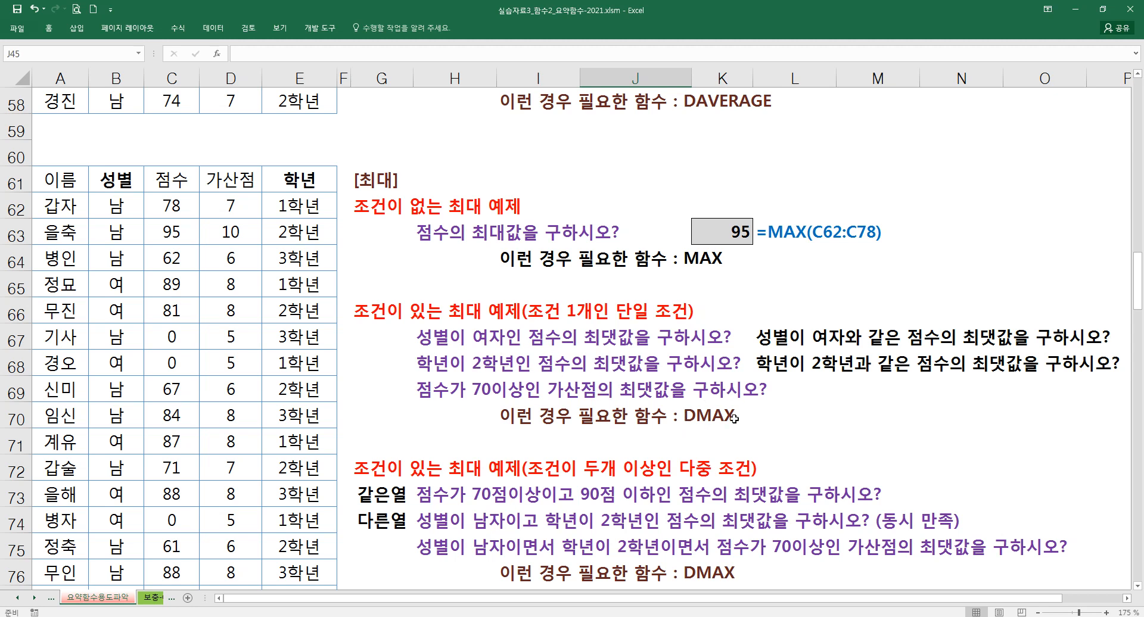
scroll(728, 443, down, 2)
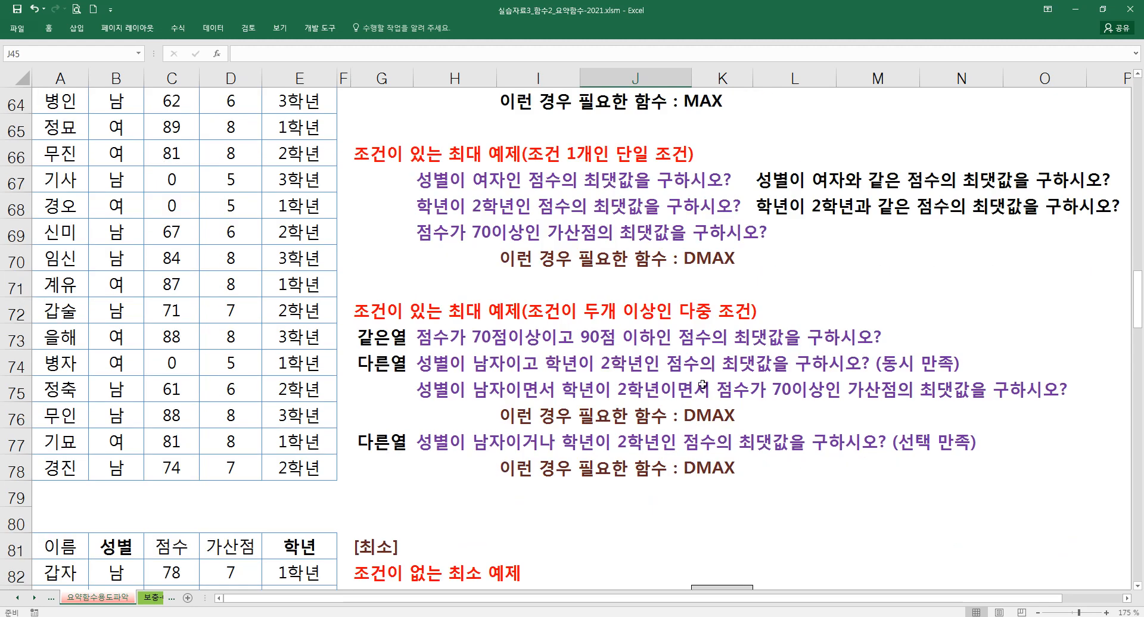
drag(459, 358, 682, 418)
click(678, 458)
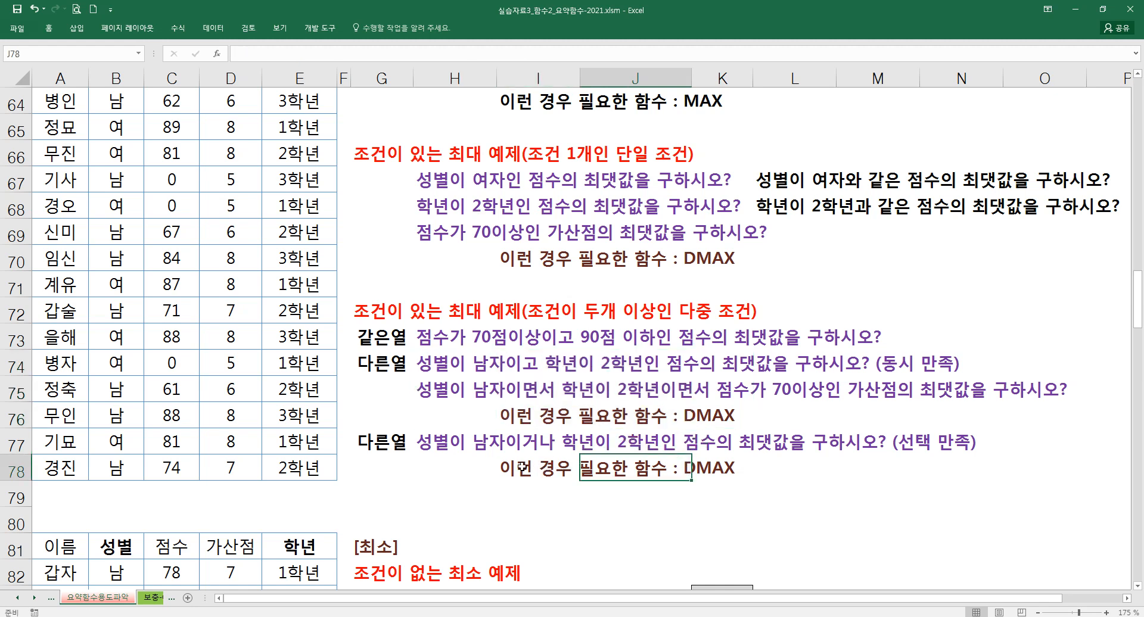
- Correct the required function name in I84 of the [최소] section to MIN
key(Right)
scroll(554, 435, down, 5)
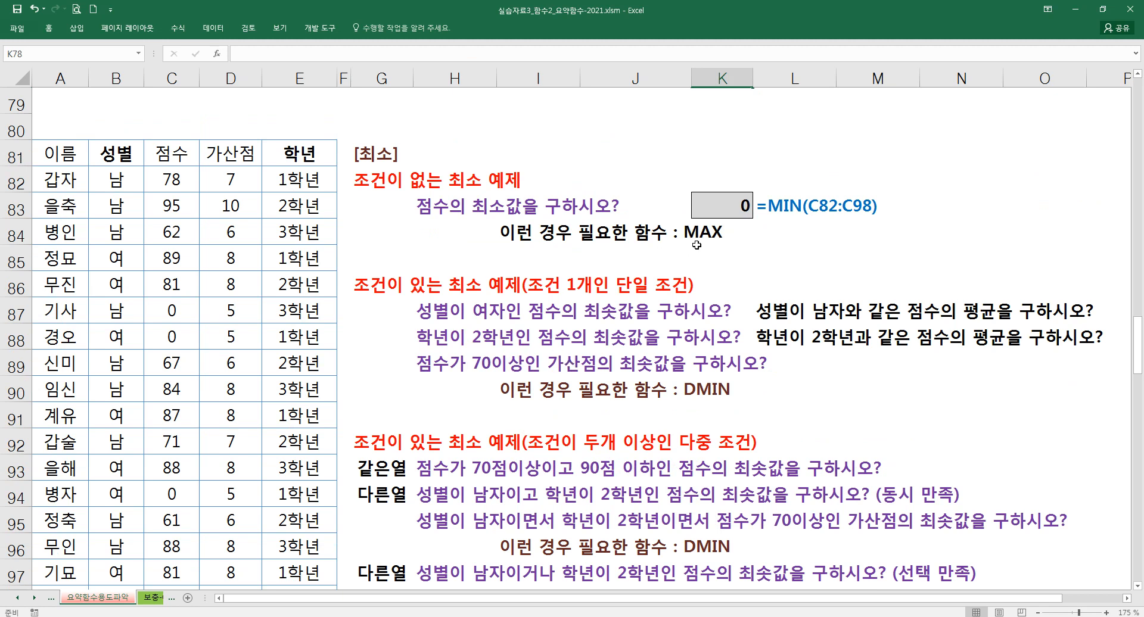
double_click(534, 237)
drag(700, 232, 732, 234)
text(in)
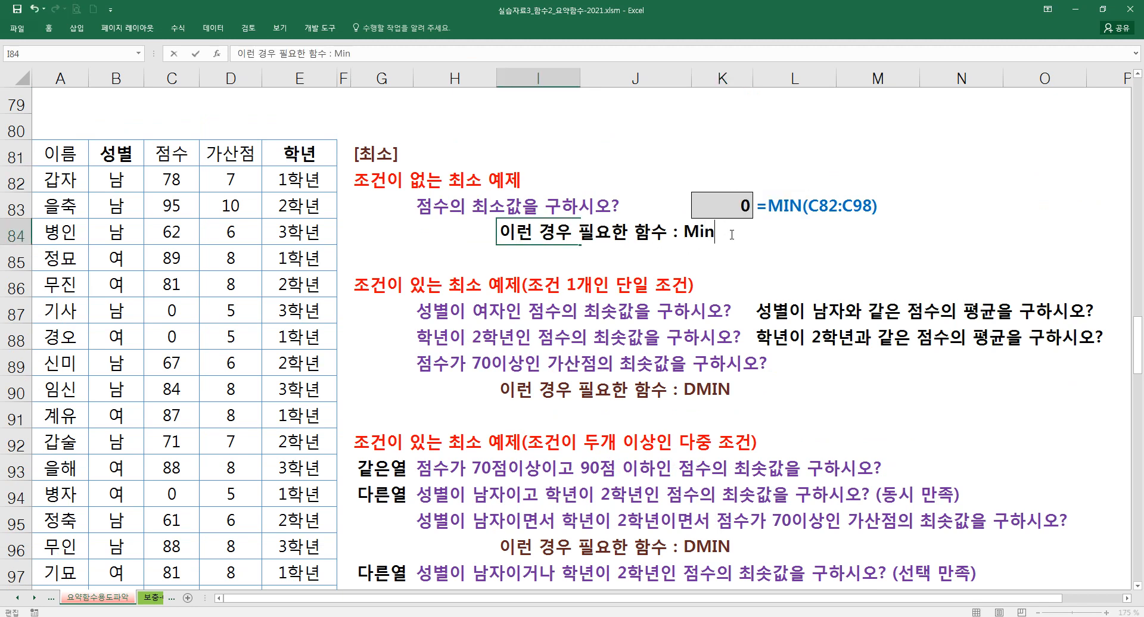
text(I)
key(BackSpace)
text(IN)
key(Return)
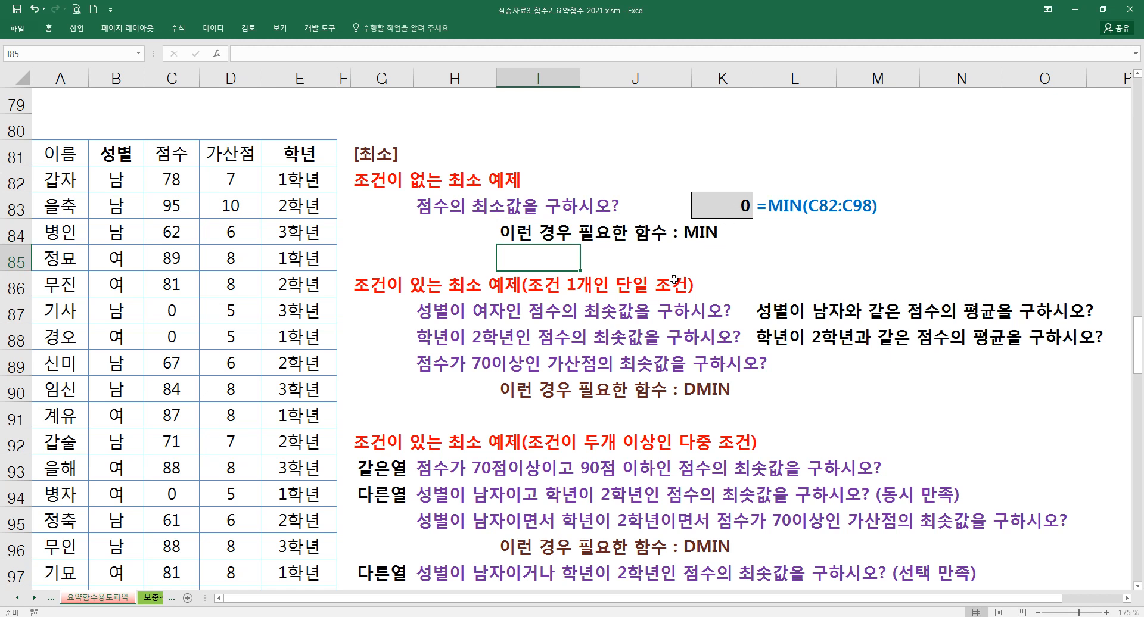
click(523, 234)
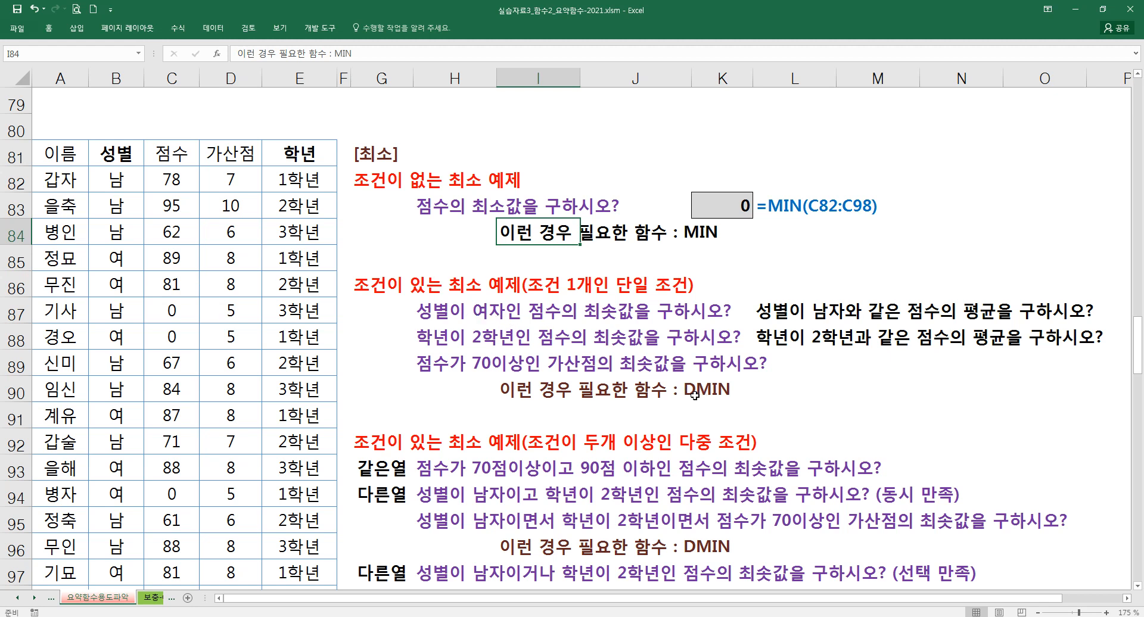
- Examine the conditional [최소] examples and look back over the [최대], [평균], [합] and counting sections
scroll(696, 391, down, 1)
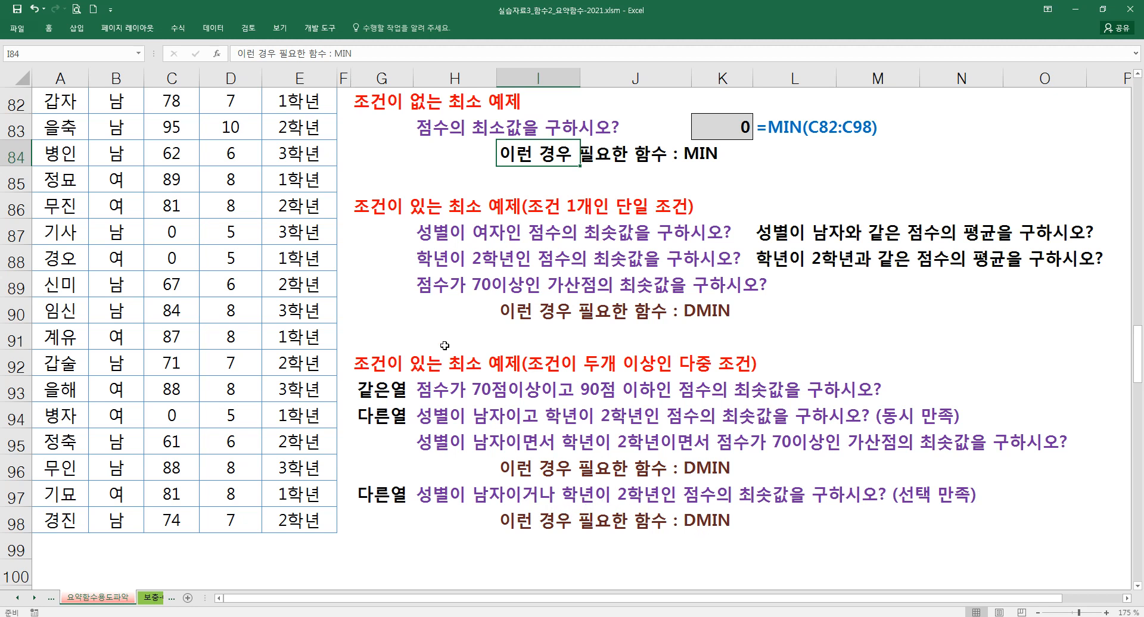
scroll(444, 346, up, 8)
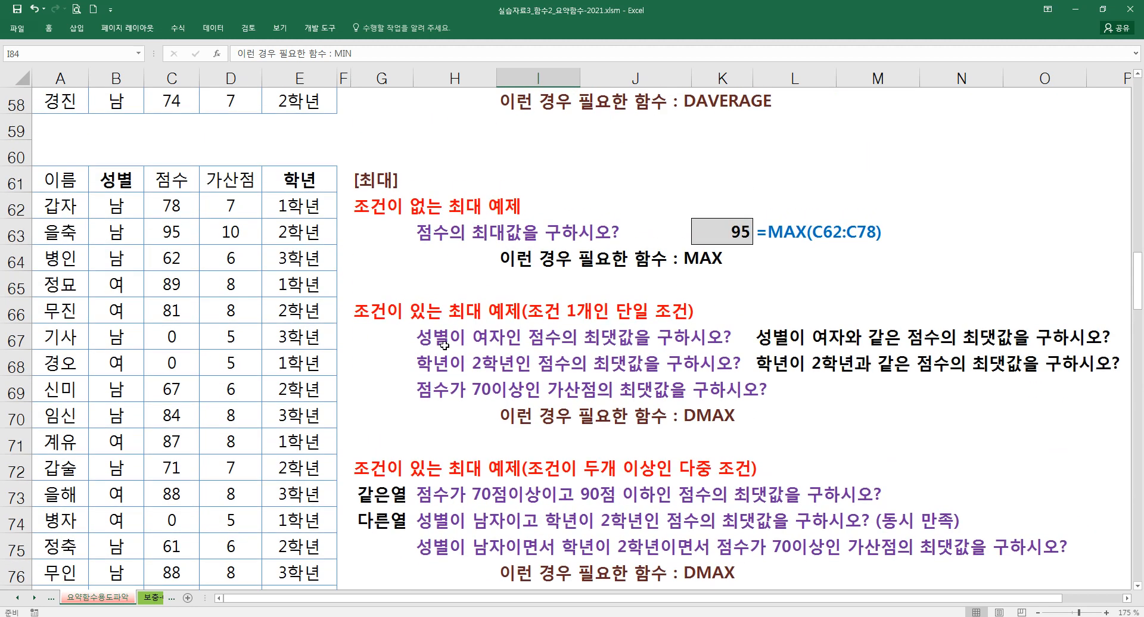
scroll(444, 345, up, 2)
click(434, 282)
scroll(434, 280, up, 7)
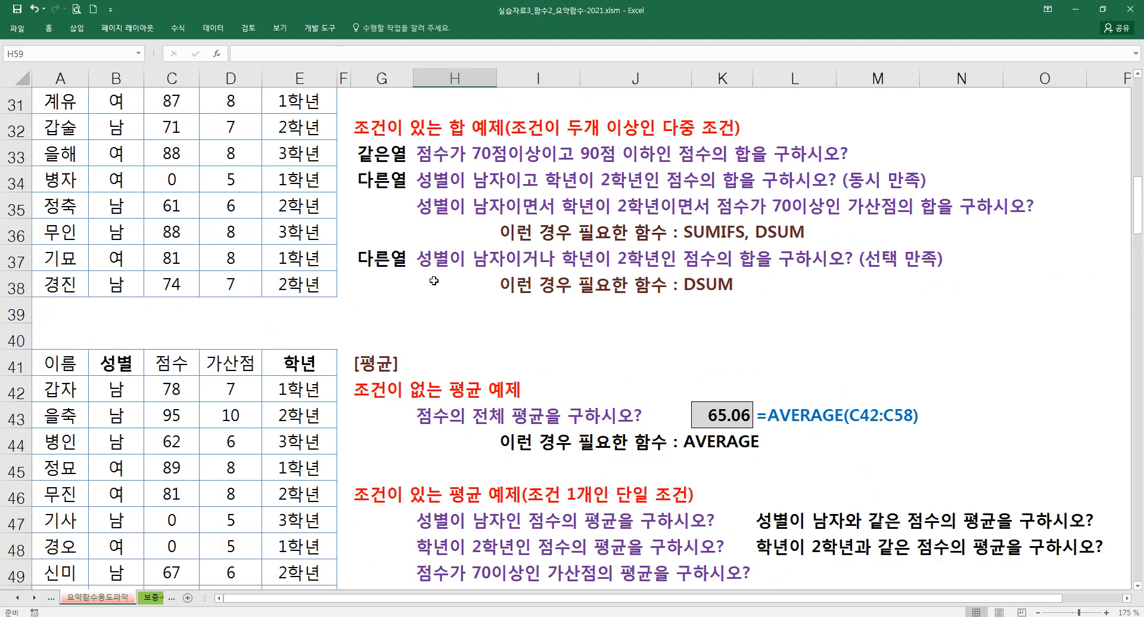
scroll(434, 280, up, 1)
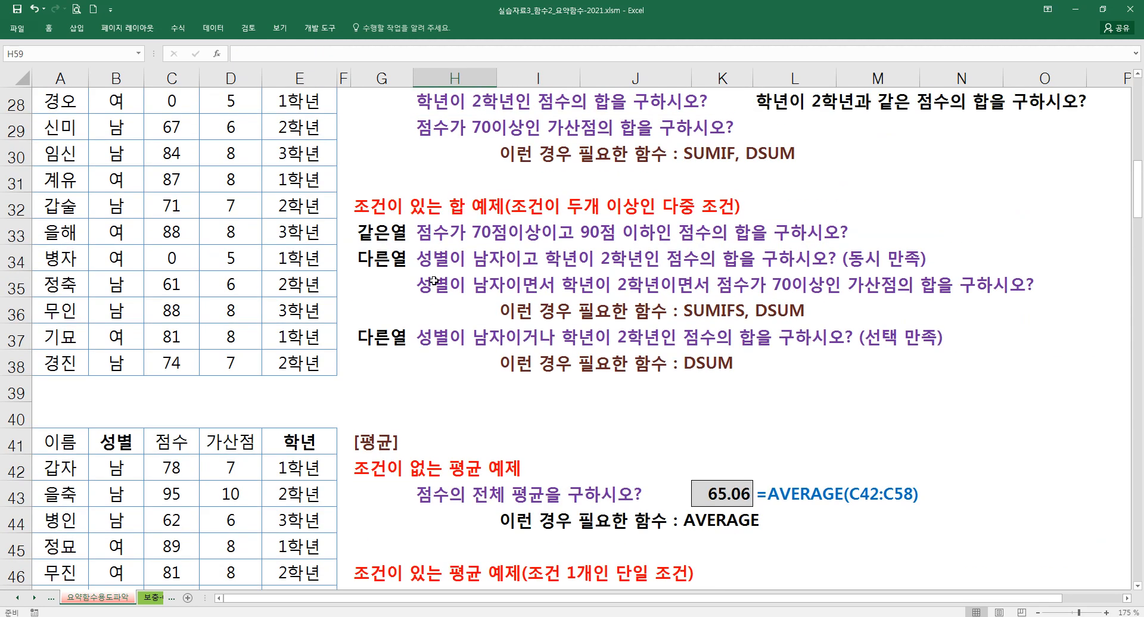
scroll(434, 280, up, 3)
scroll(434, 281, up, 2)
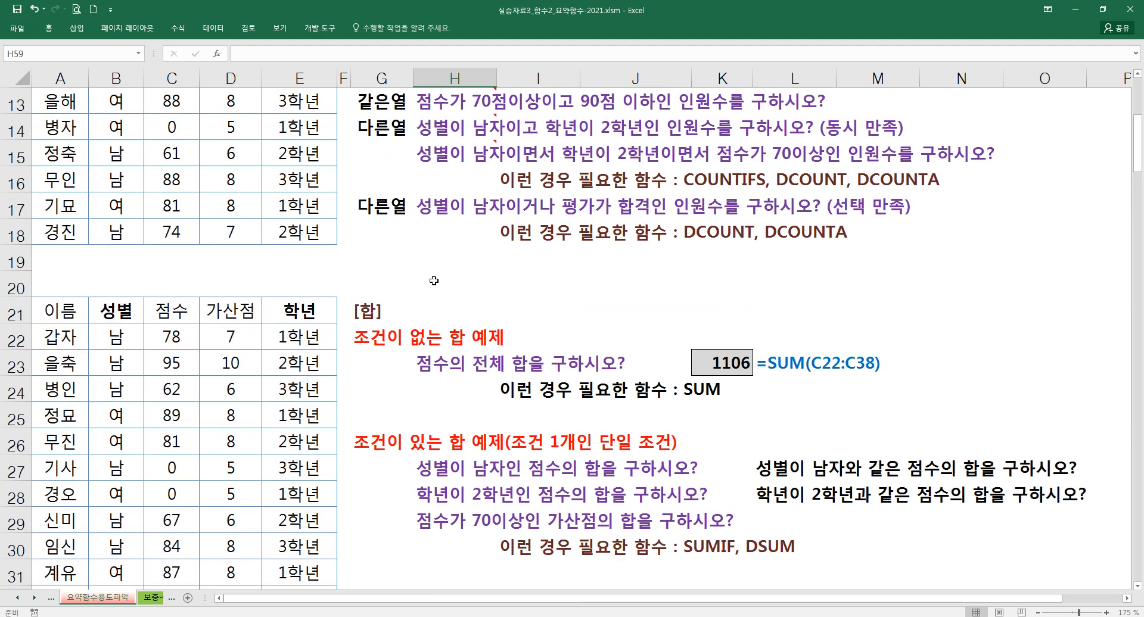
click(434, 281)
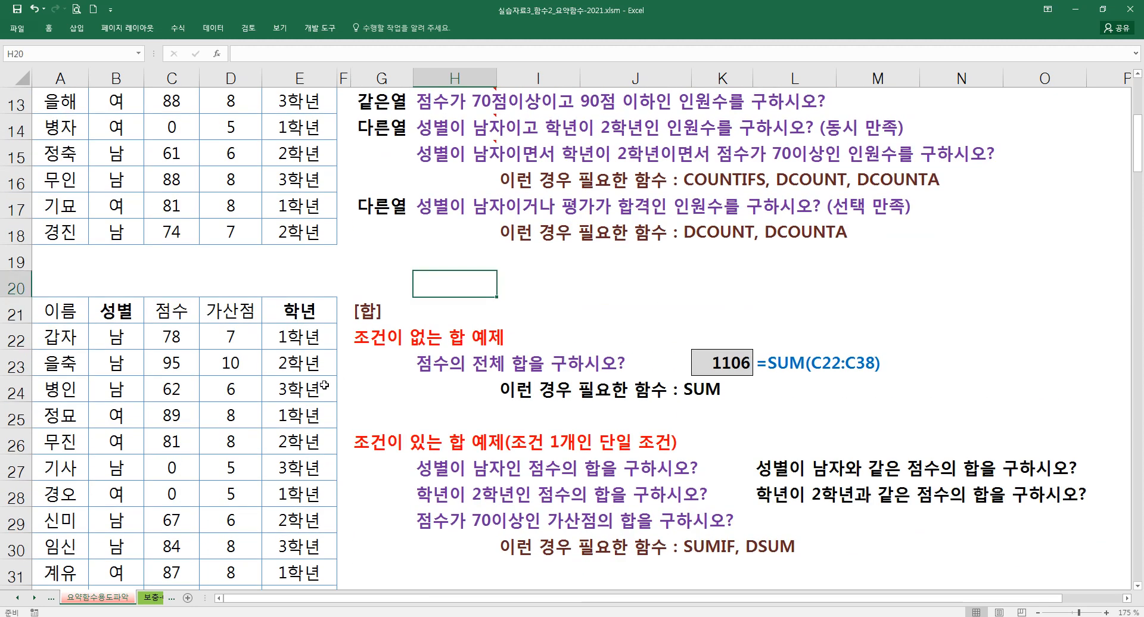
- Open the 보충-COUNTIF필요성 sheet and examine the amount and status columns of [표5], including its unpaid rows
click(152, 597)
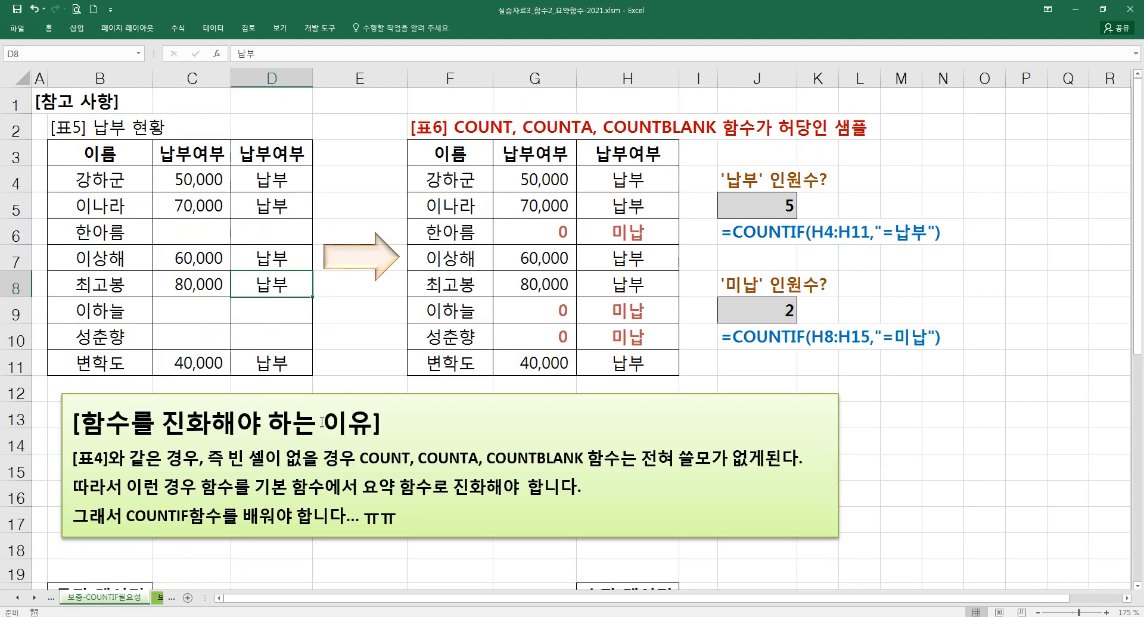
click(299, 366)
click(368, 331)
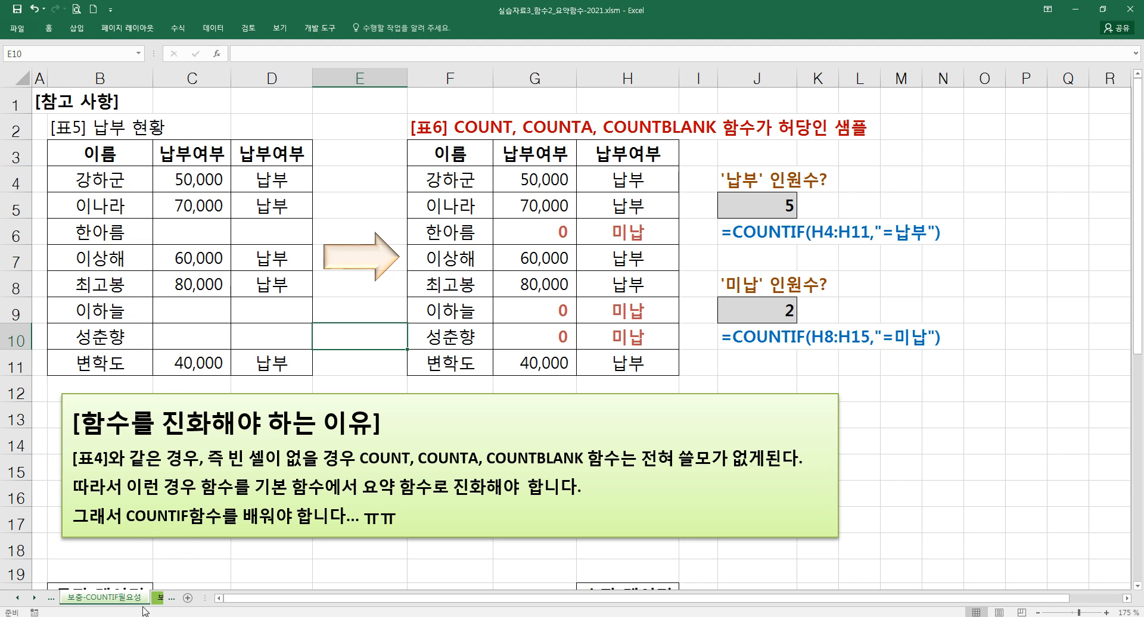
click(363, 321)
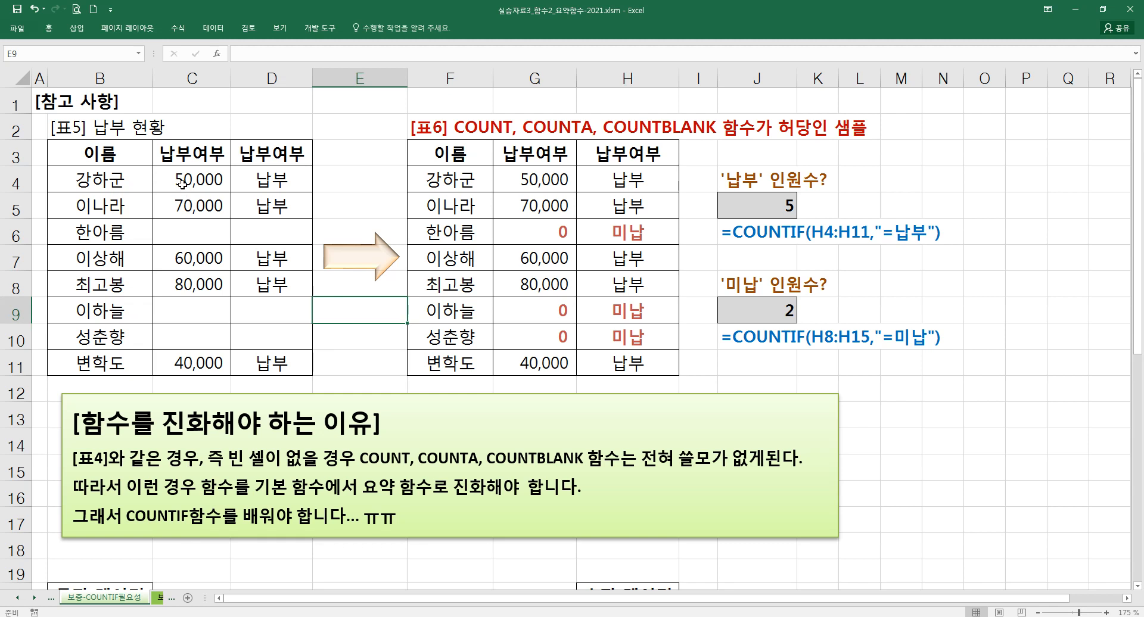
drag(183, 183, 239, 373)
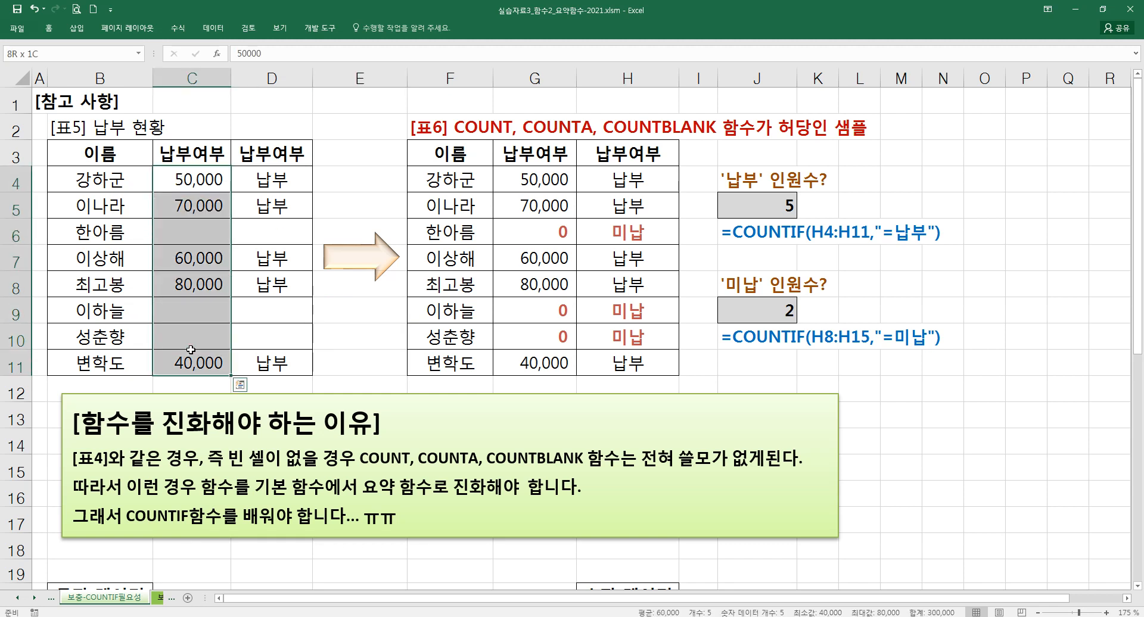
drag(286, 193, 275, 356)
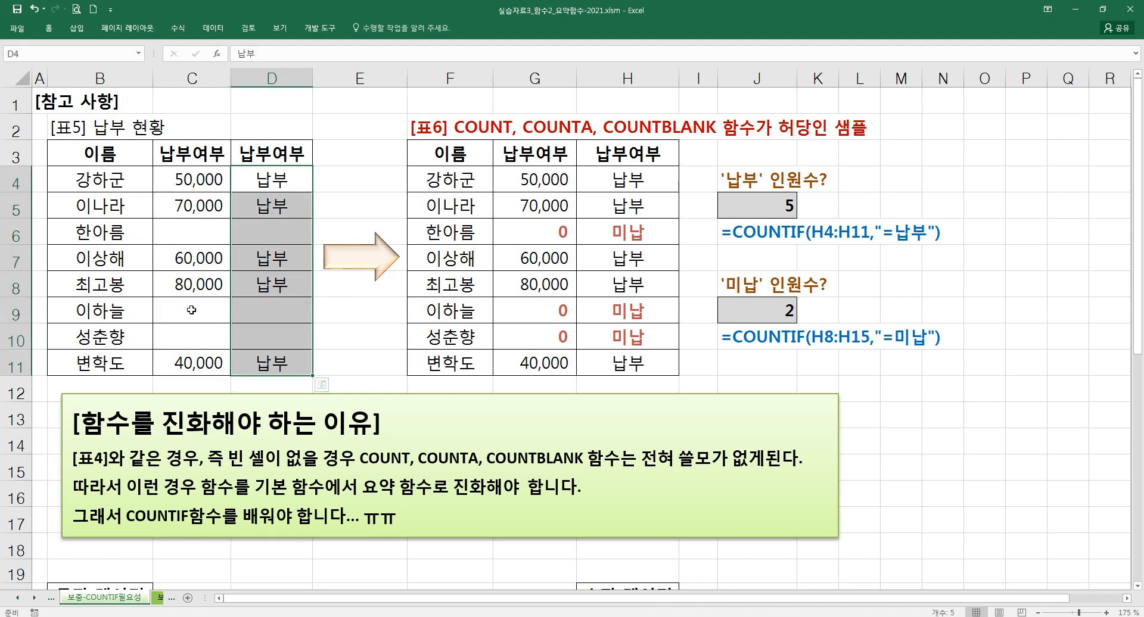
drag(193, 310, 263, 341)
drag(192, 226, 291, 235)
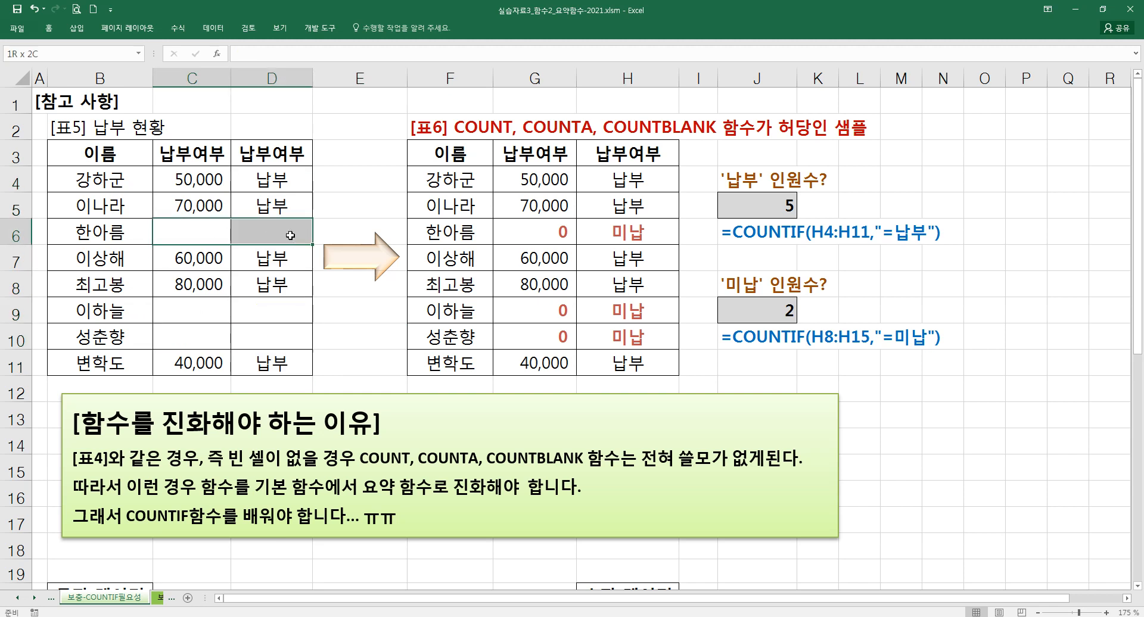
- Compare the number, text and blank cells in C4:D11 of [표5] as cases for COUNT, COUNTA and COUNTBLANK
drag(200, 175, 190, 352)
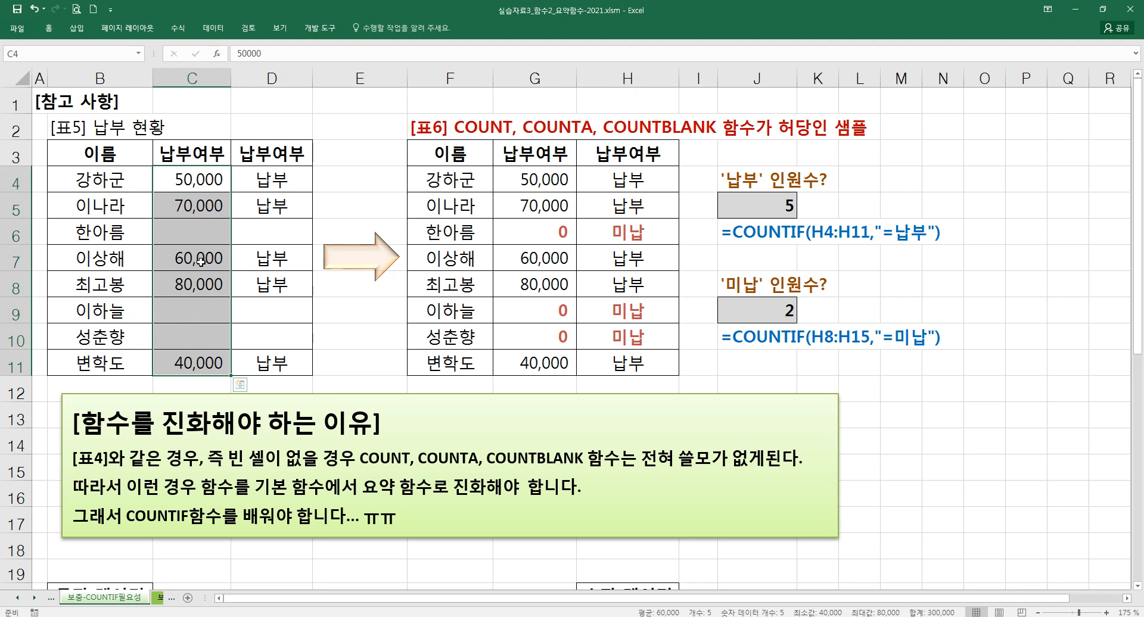
drag(196, 177, 195, 204)
drag(198, 266, 200, 287)
click(200, 343)
drag(277, 173, 271, 359)
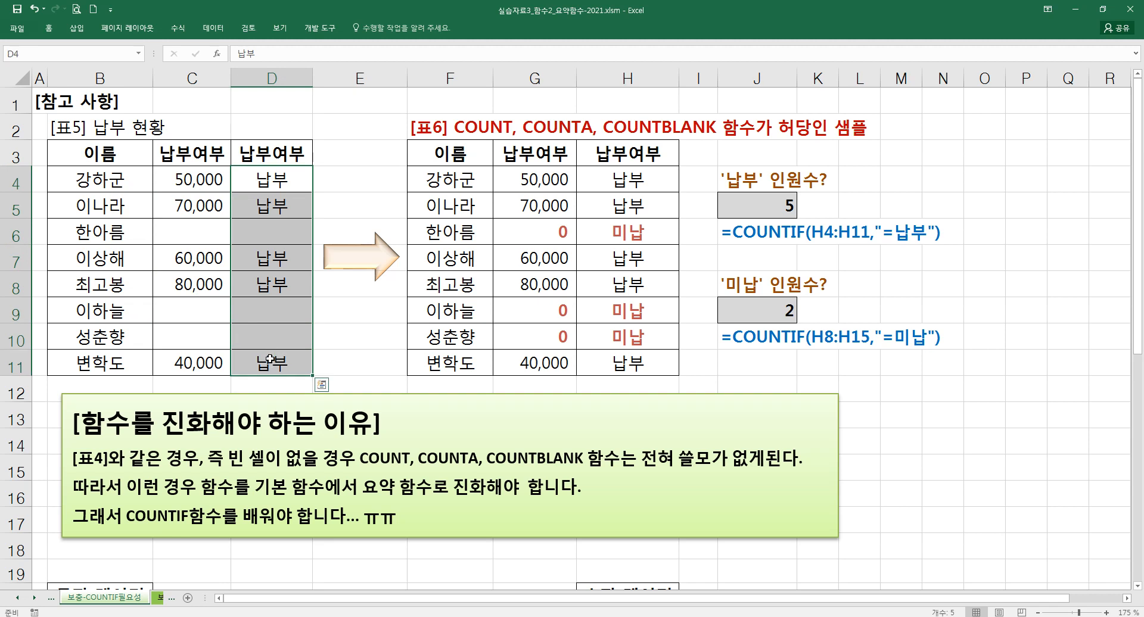
click(281, 307)
click(208, 309)
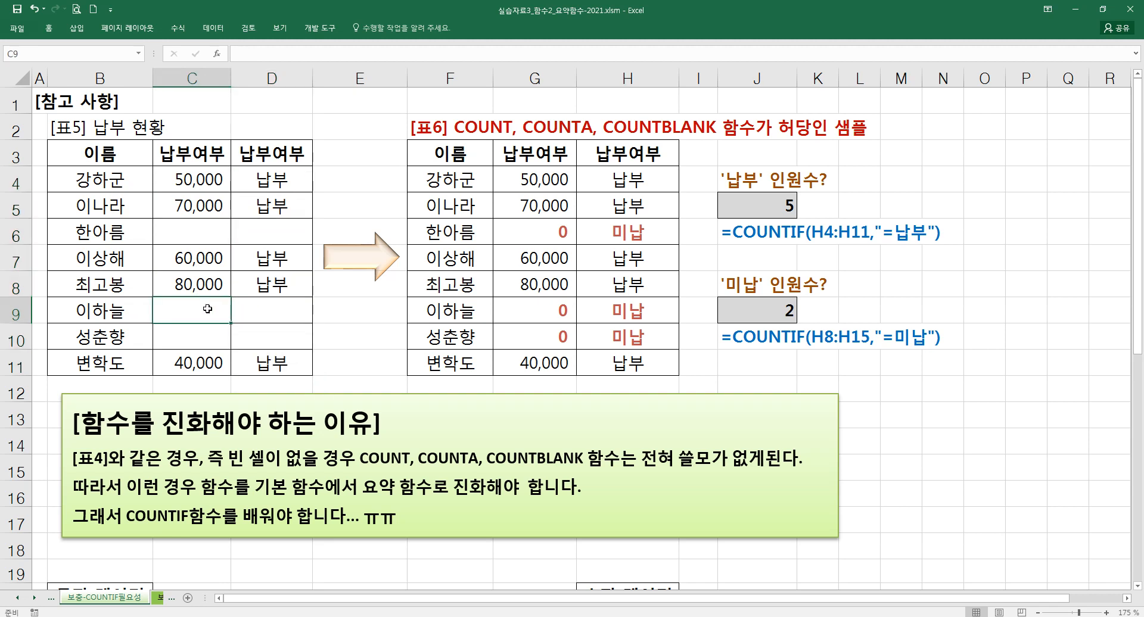
click(207, 235)
click(273, 233)
click(273, 308)
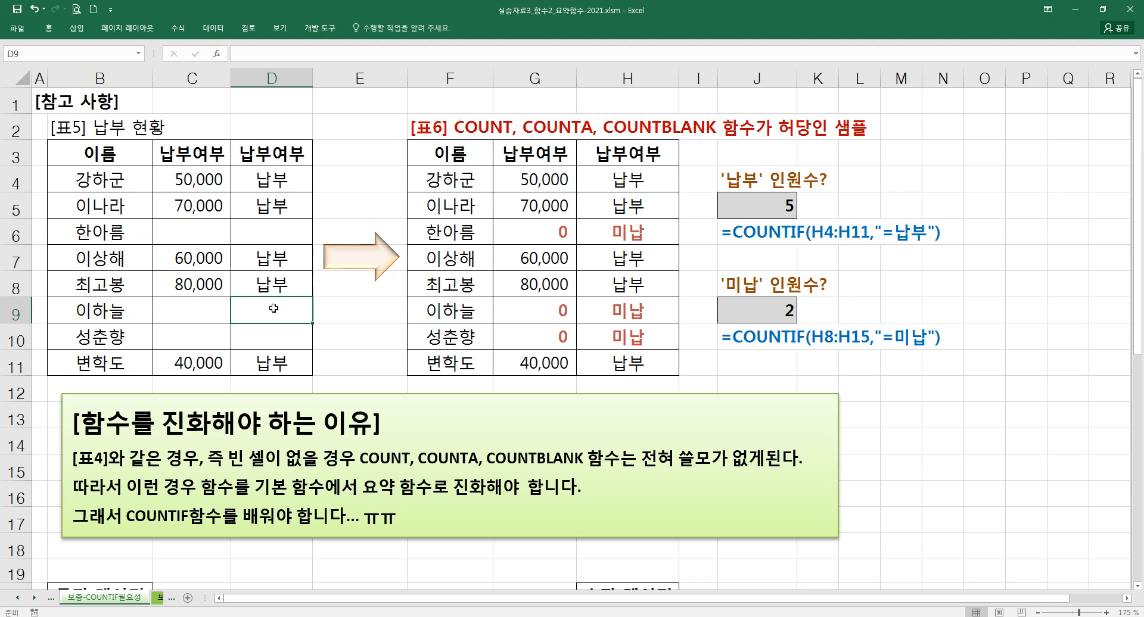
- Examine the 0 and 미납 entries of [표6] and the two COUNTIF formulas shown in J6 and J10
click(553, 239)
drag(552, 307, 552, 338)
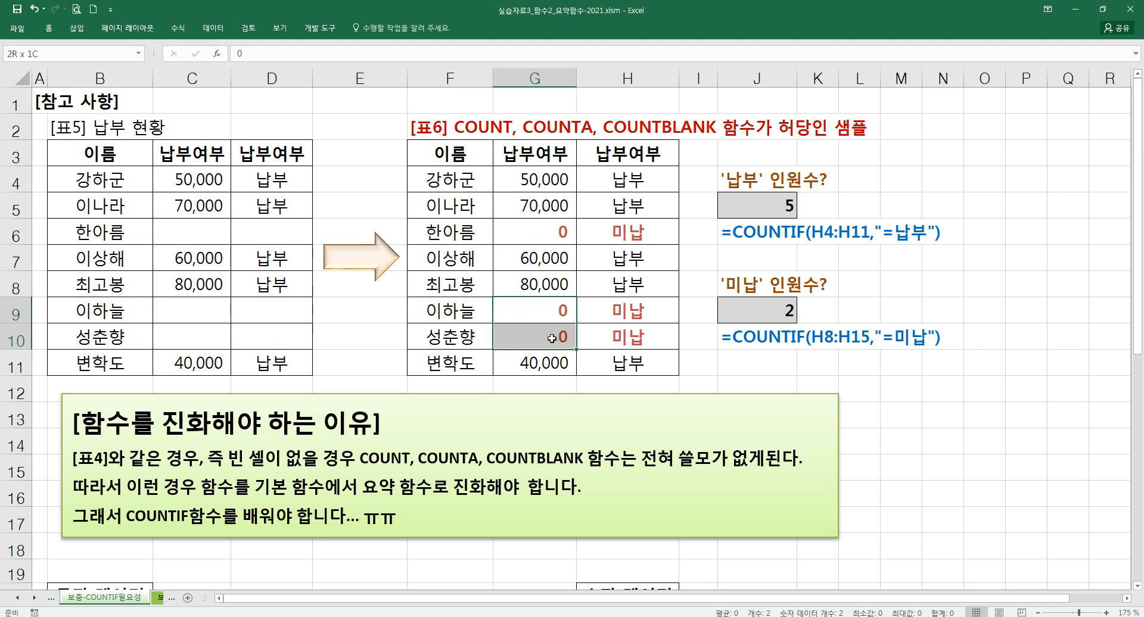
click(554, 232)
click(543, 307)
click(544, 343)
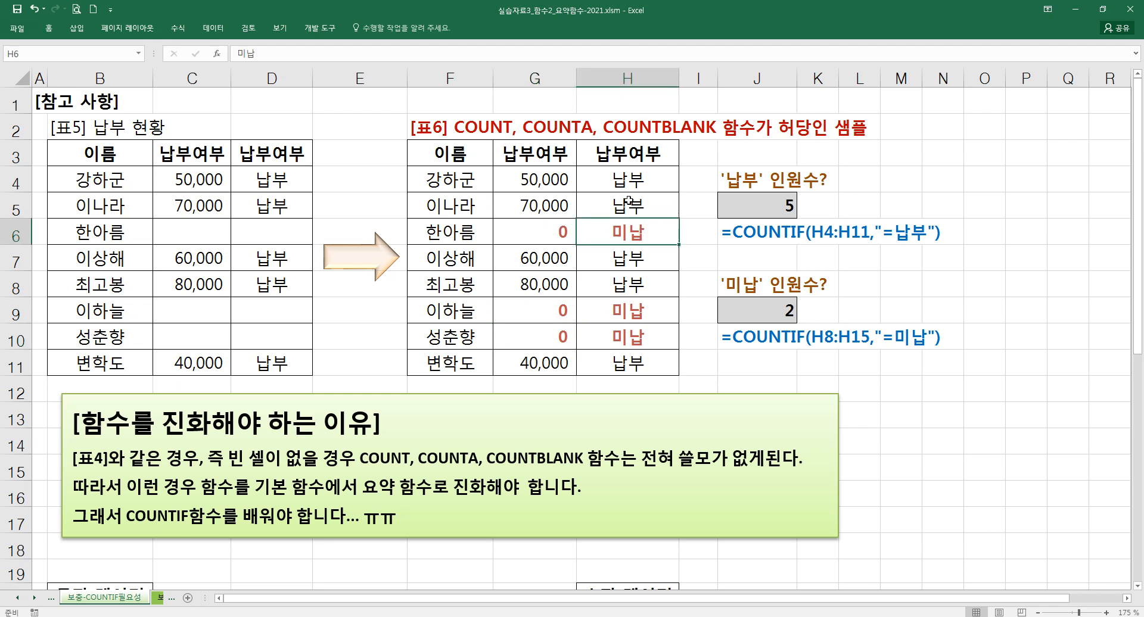
click(559, 230)
drag(555, 315, 616, 336)
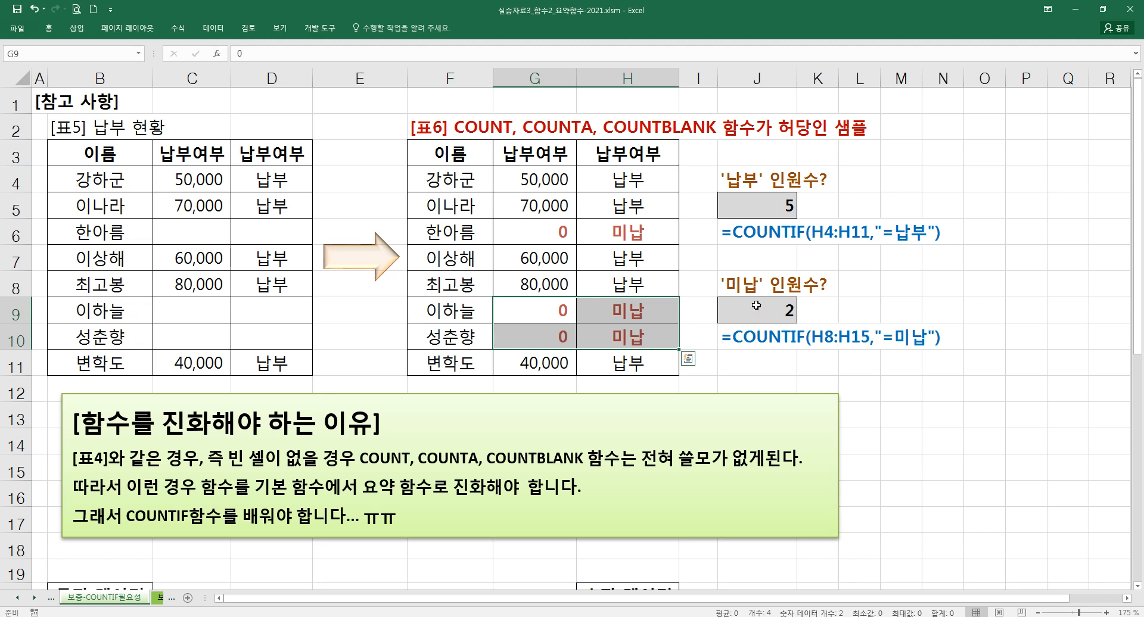
click(742, 235)
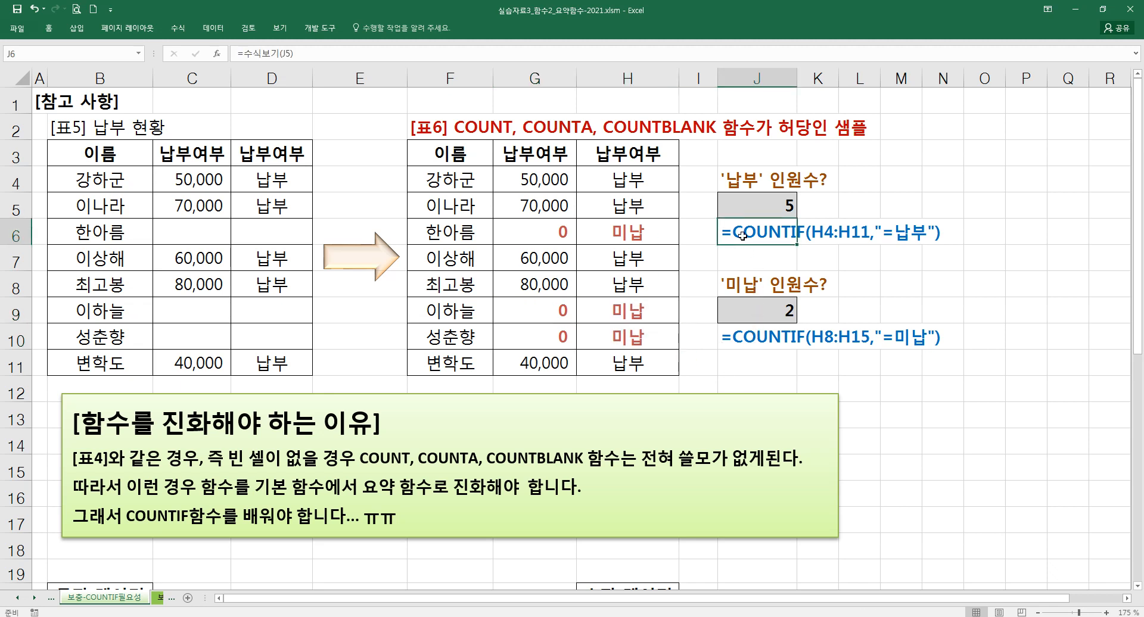
click(751, 341)
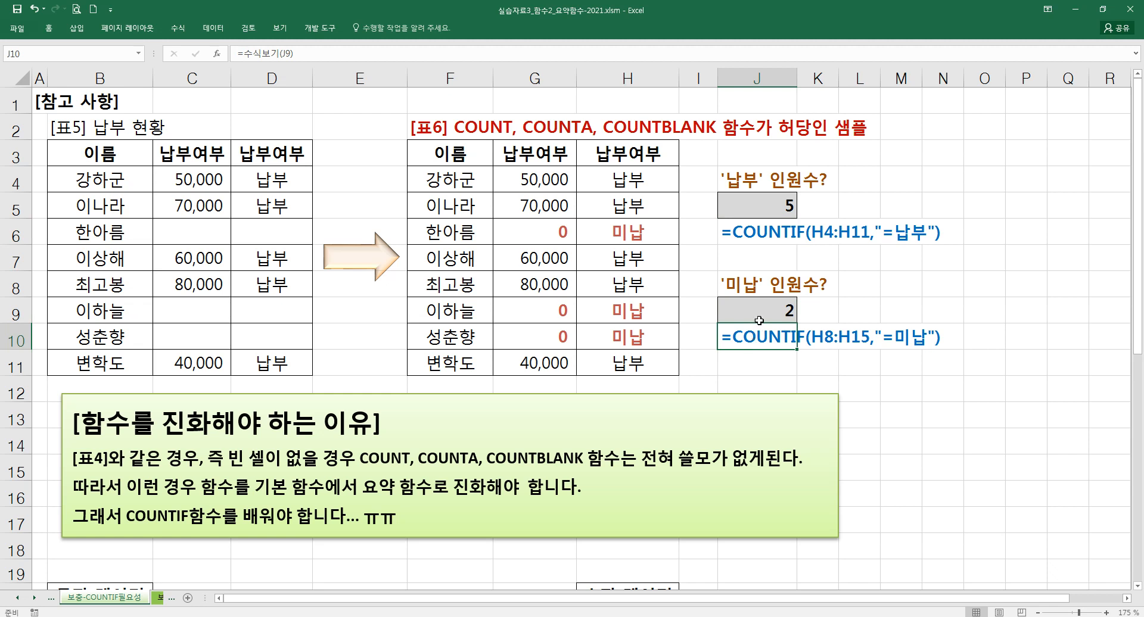
double_click(739, 234)
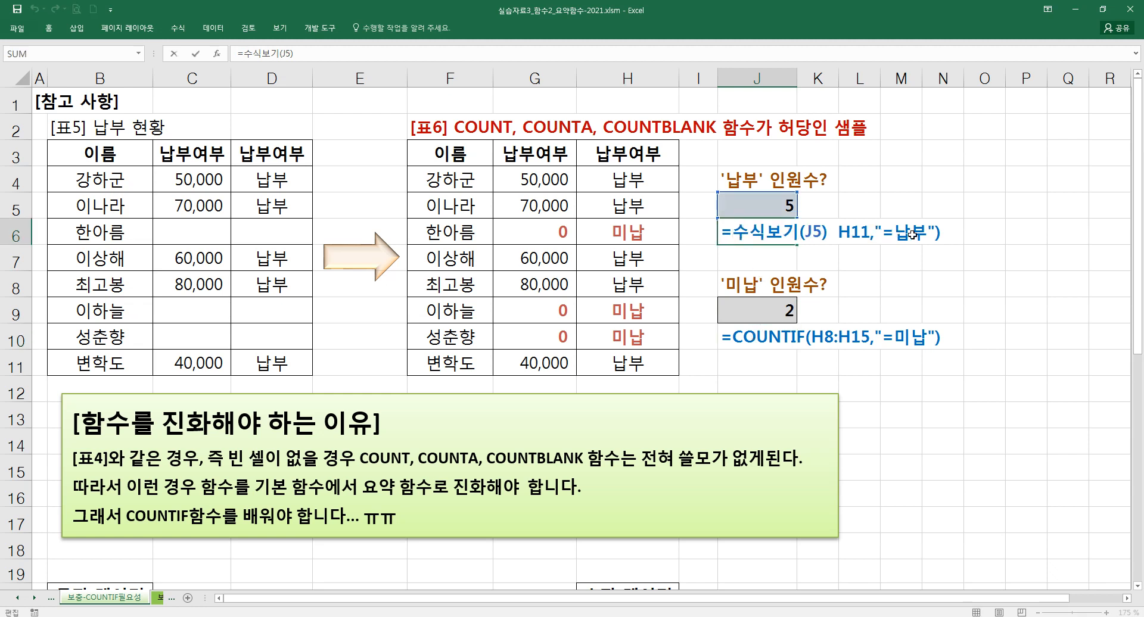
click(720, 262)
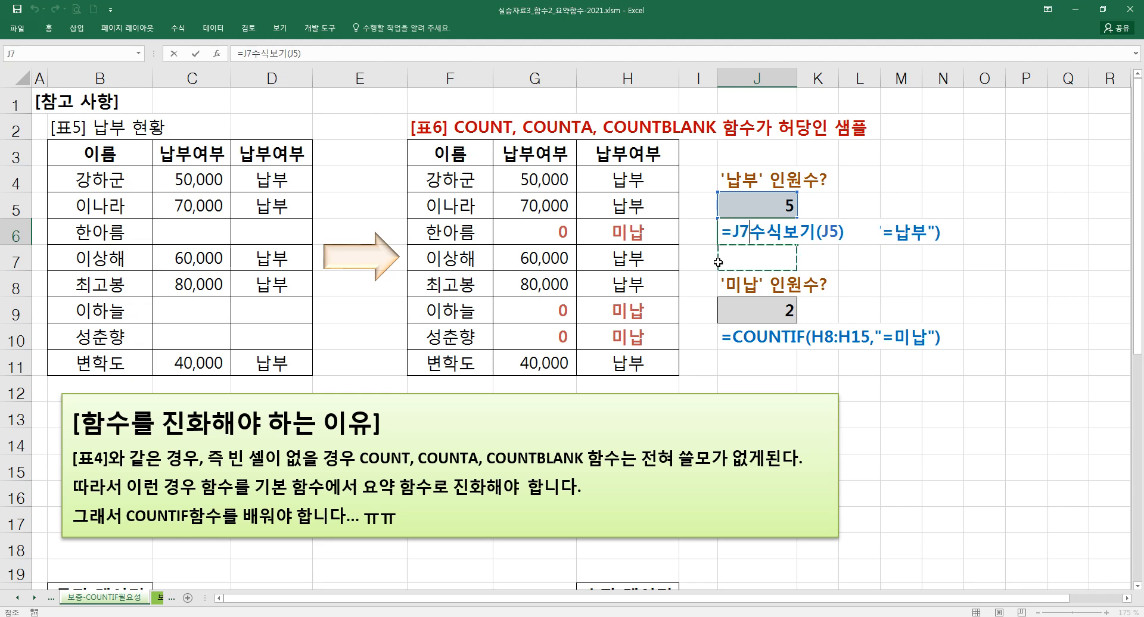
key(Escape)
- Change the COUNTIF formula in J5 to count zeros in the amount column: =COUNTIF(G4:G11,"=0")
double_click(741, 207)
drag(895, 213, 925, 213)
text(0)
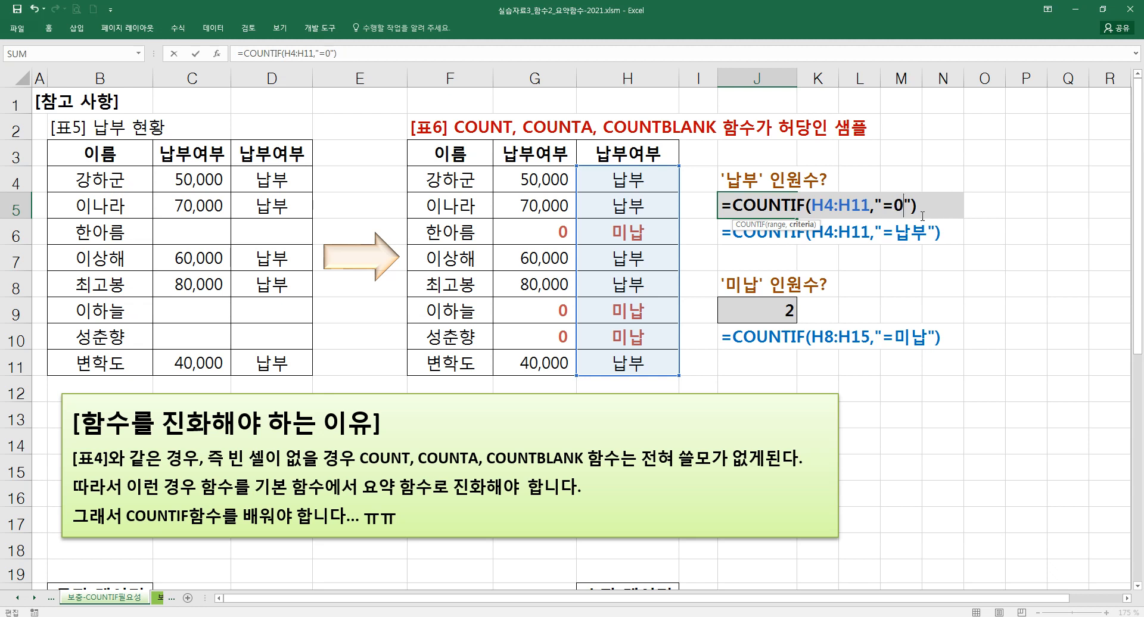
drag(812, 206, 871, 206)
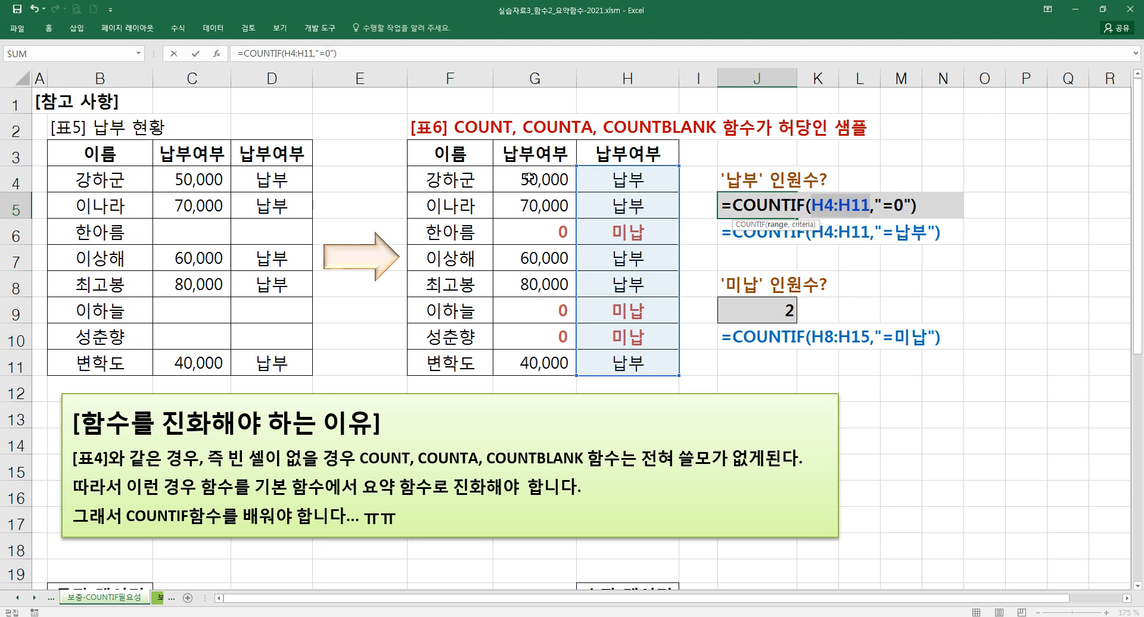
drag(530, 178, 514, 352)
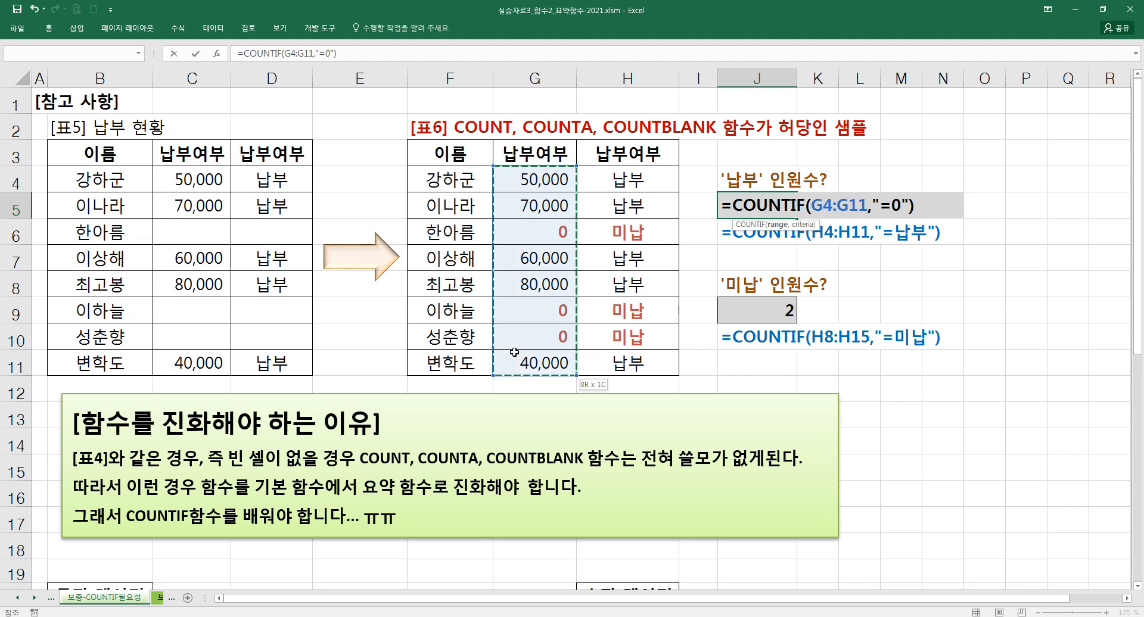
key(Return)
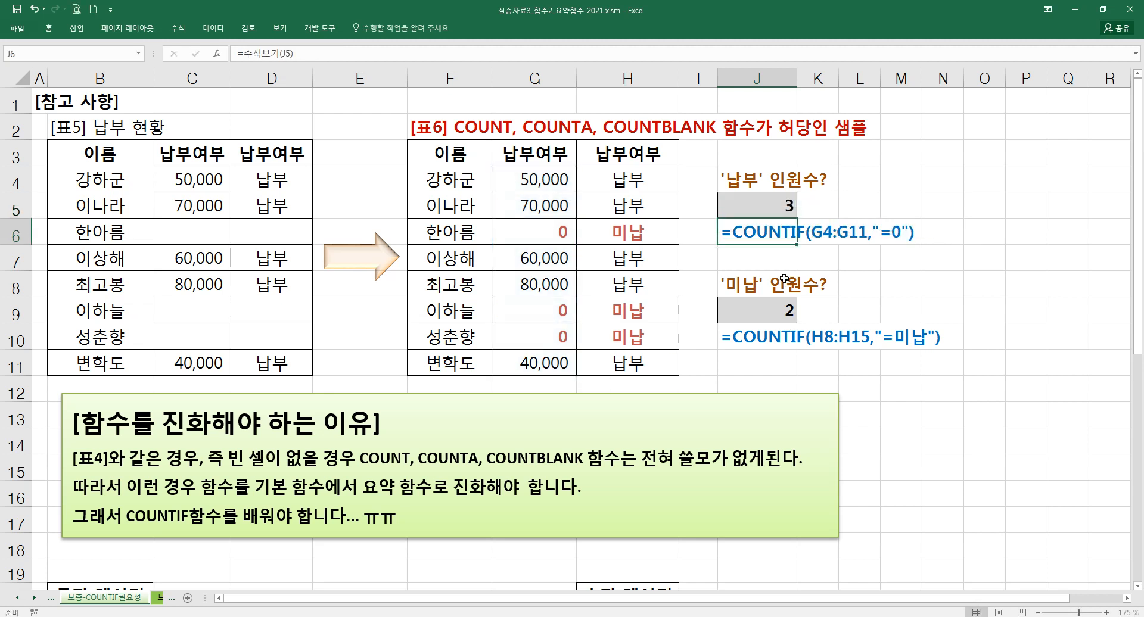
- Change the question label in J4 to '미납' 인원수?
double_click(743, 200)
double_click(744, 185)
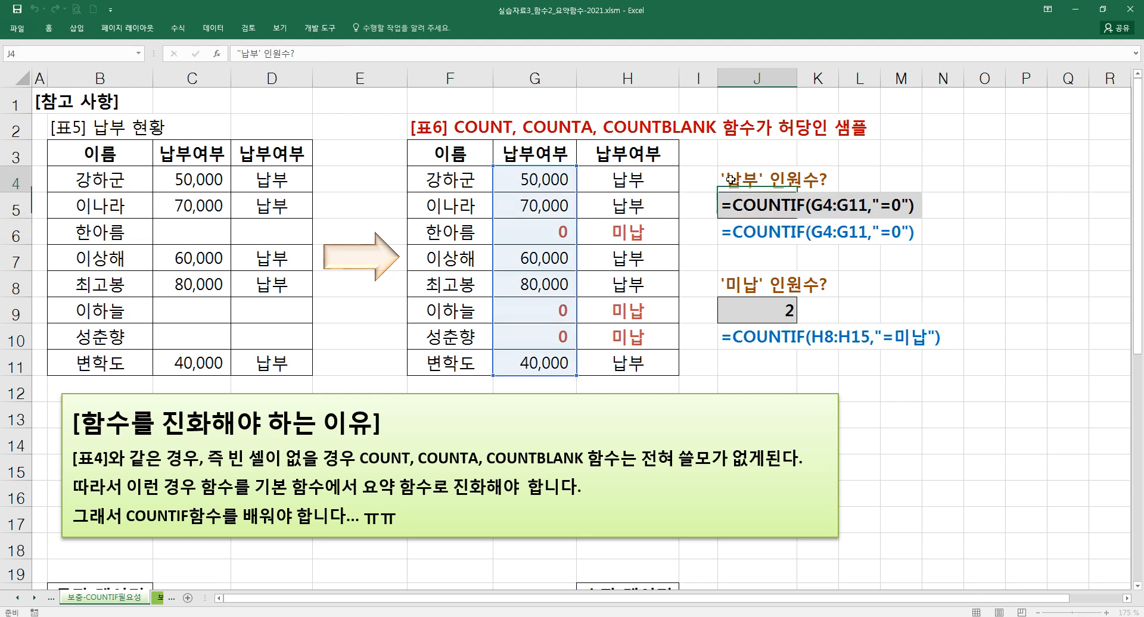
drag(731, 182, 757, 183)
text(AL)
key(BackSpace)
key(BackSpace)
text(미납)
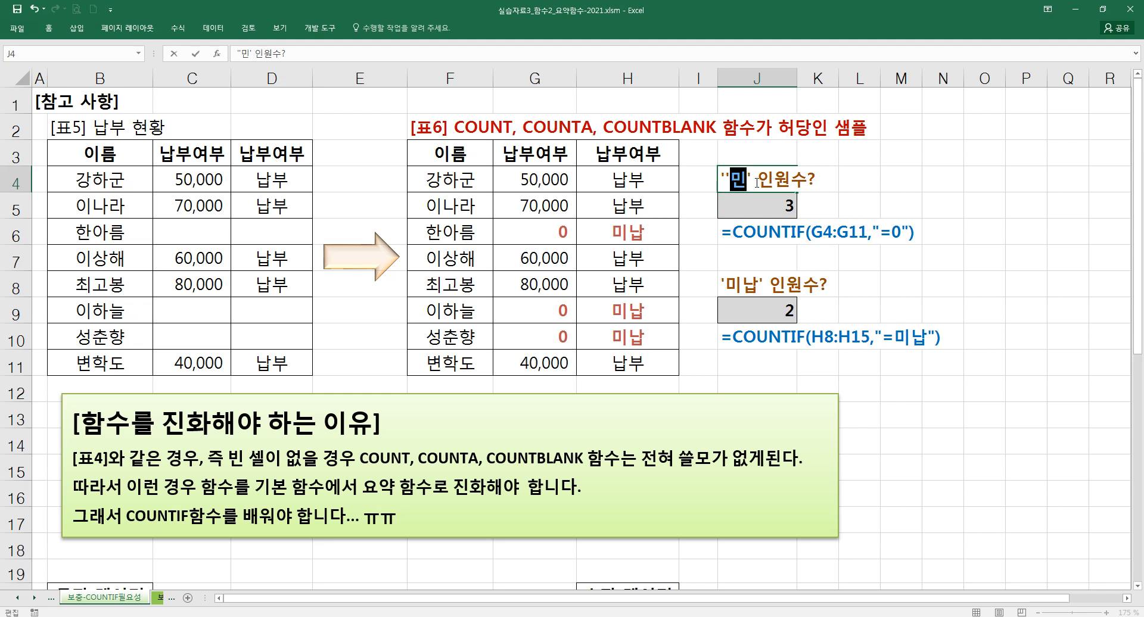
key(Return)
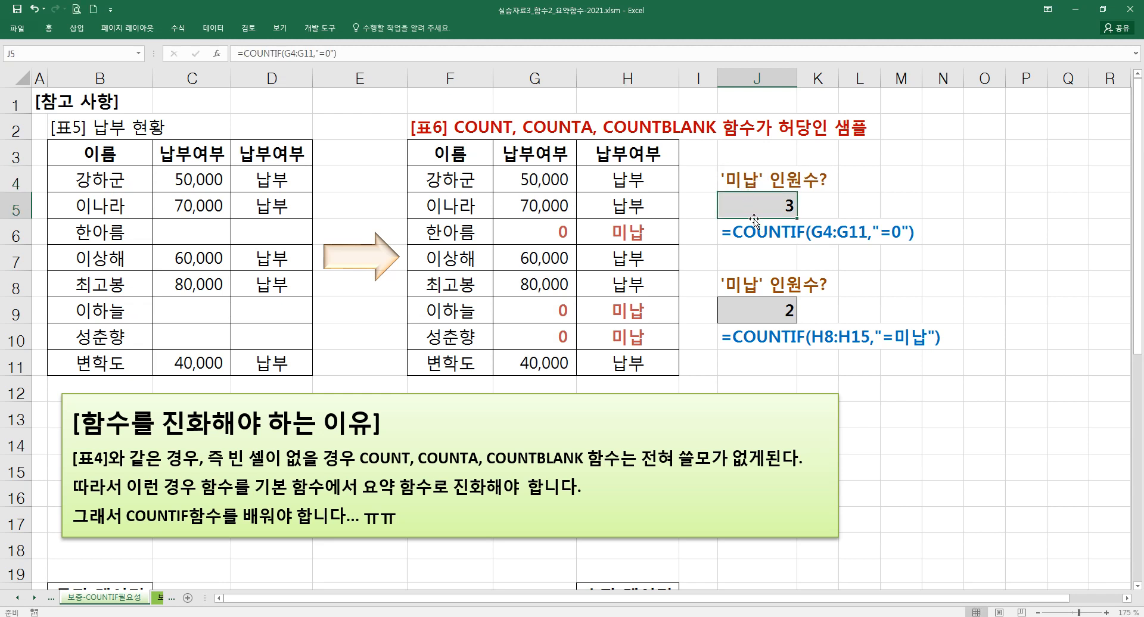
- Correct the range of the COUNTIF formula in J9 to H4:H11, keeping the "=미납" criterion
drag(539, 178, 539, 364)
click(768, 313)
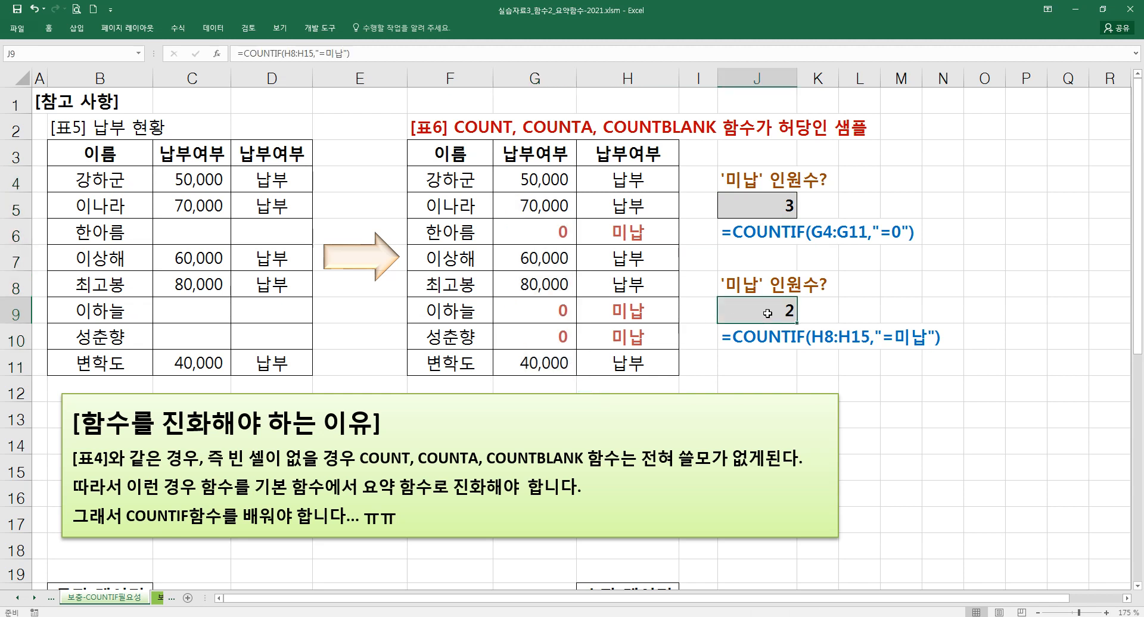
double_click(768, 313)
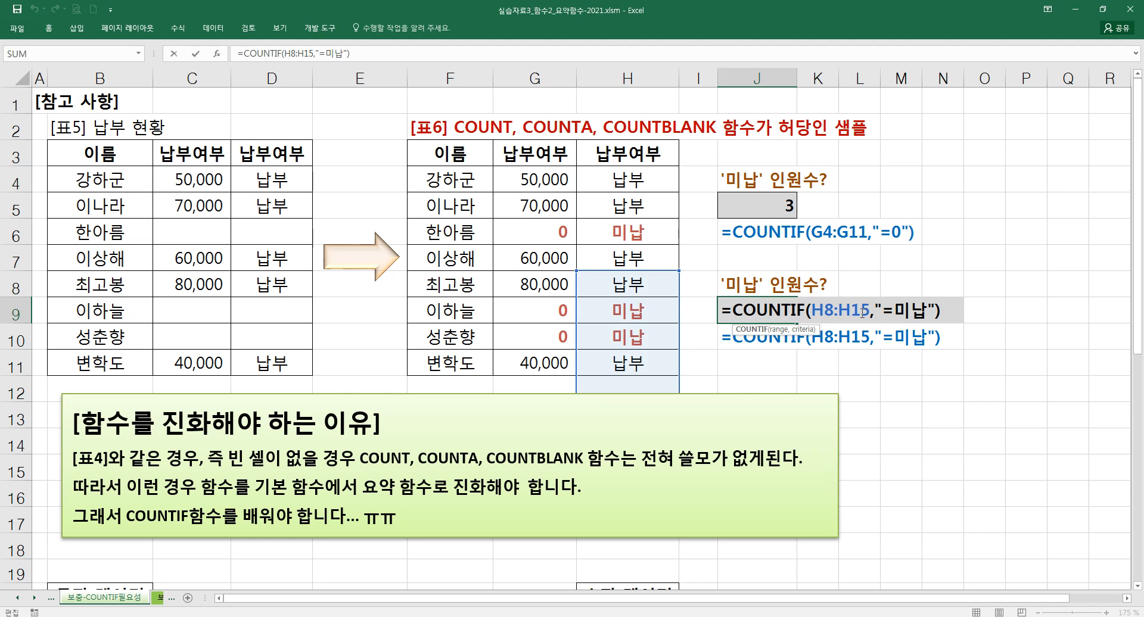
drag(871, 311, 811, 310)
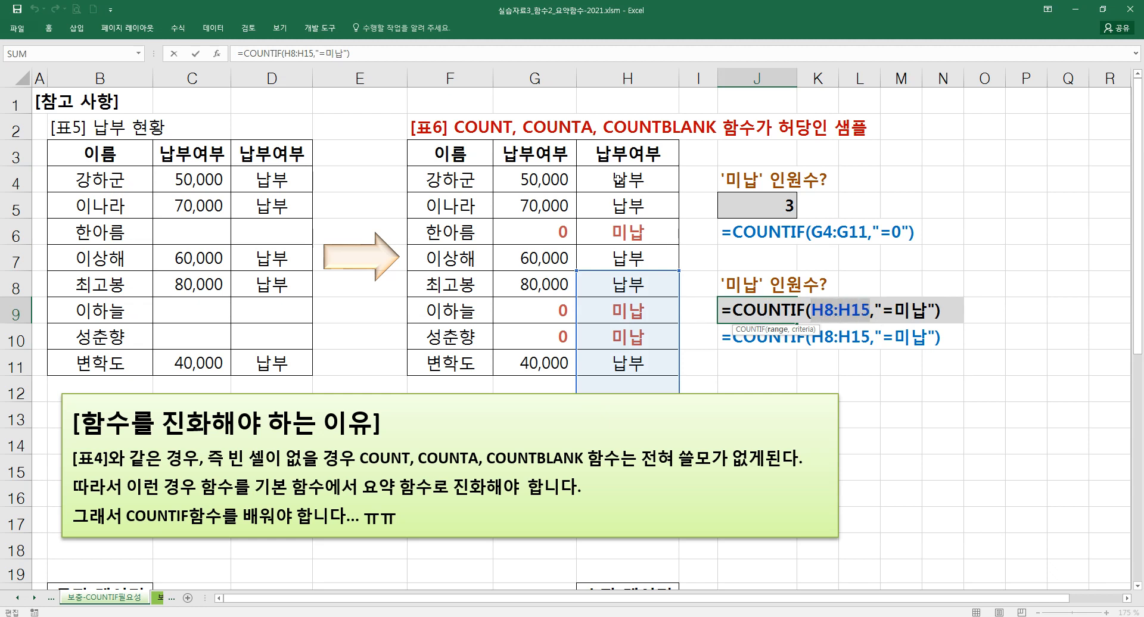
drag(618, 183, 620, 357)
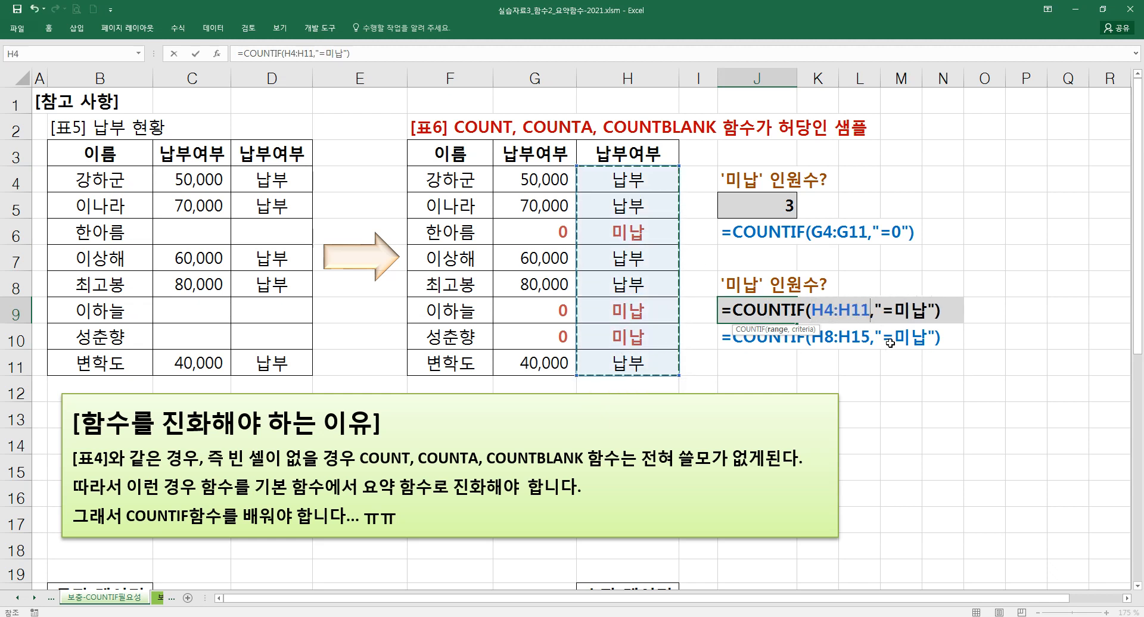
key(Return)
double_click(768, 310)
key(Return)
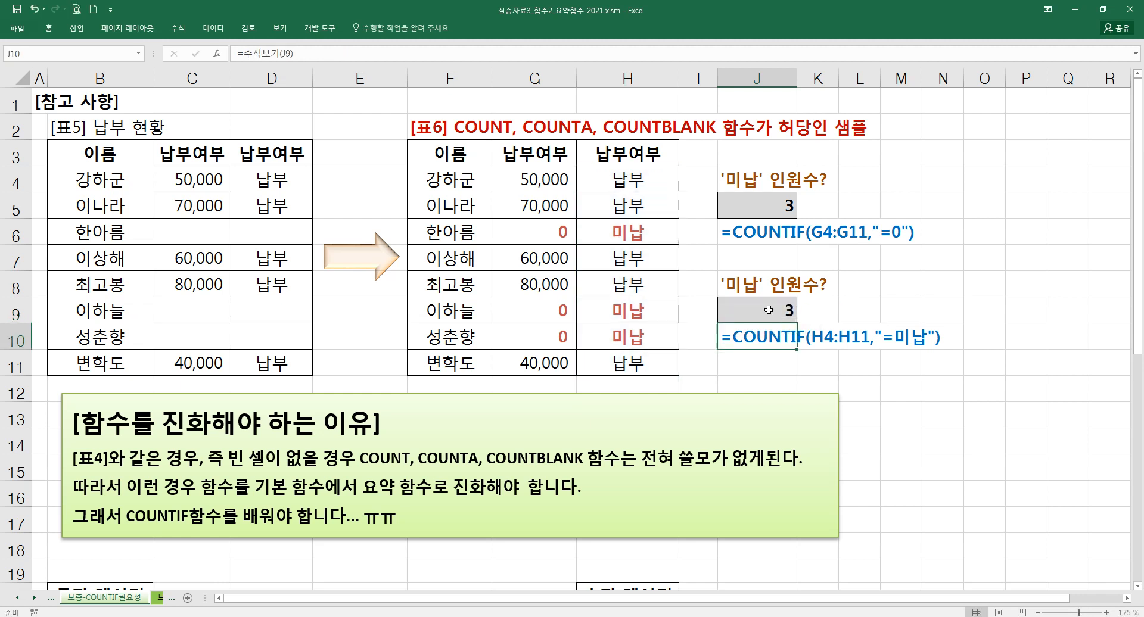
- Examine the COUNTIF formula in J9 and compare [표5] with [표6] and the note on why COUNTIF is needed
double_click(768, 310)
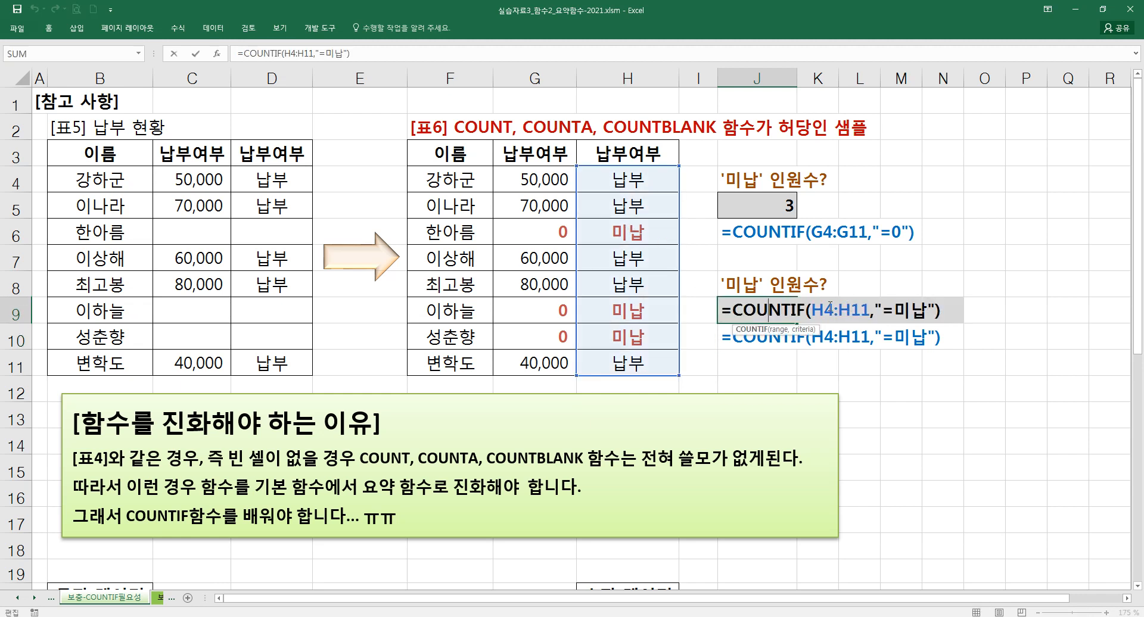
key(Escape)
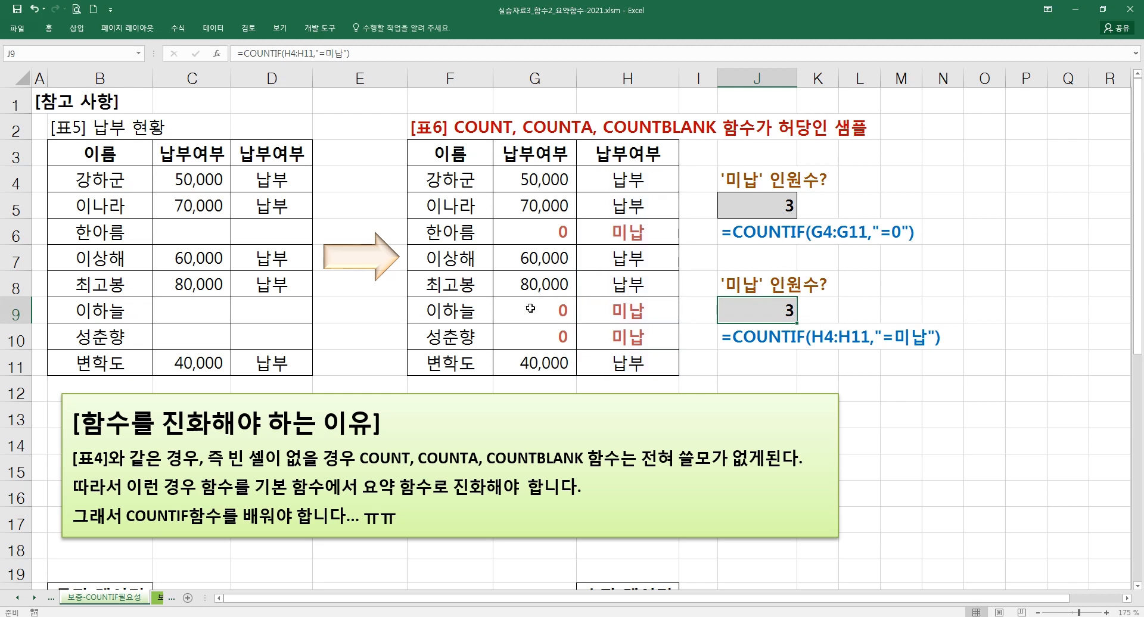
click(381, 260)
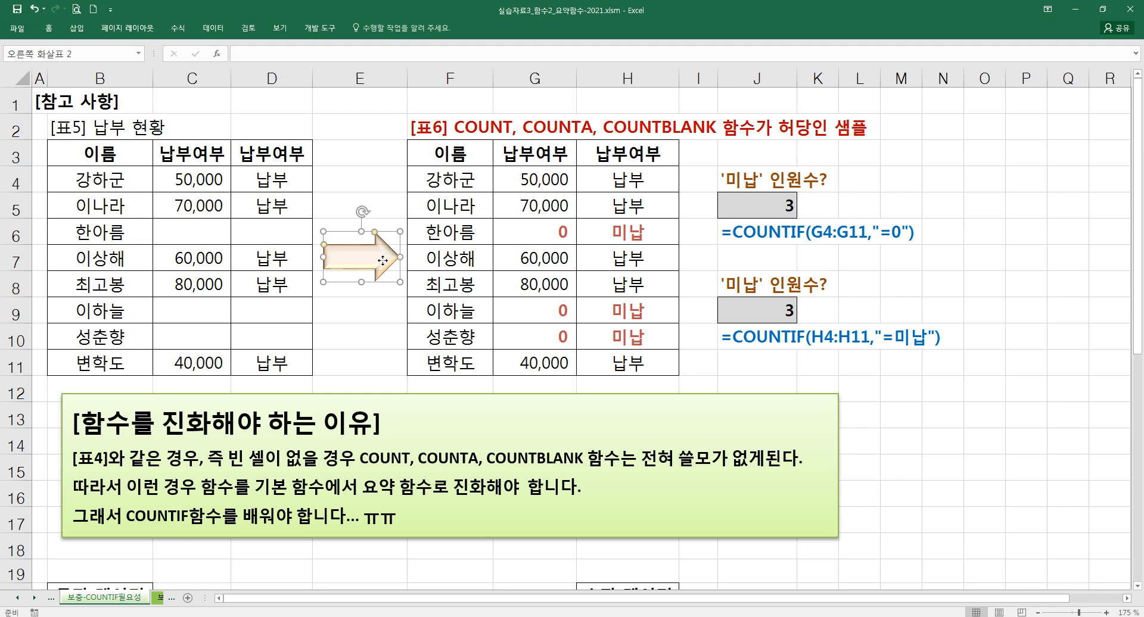
click(259, 246)
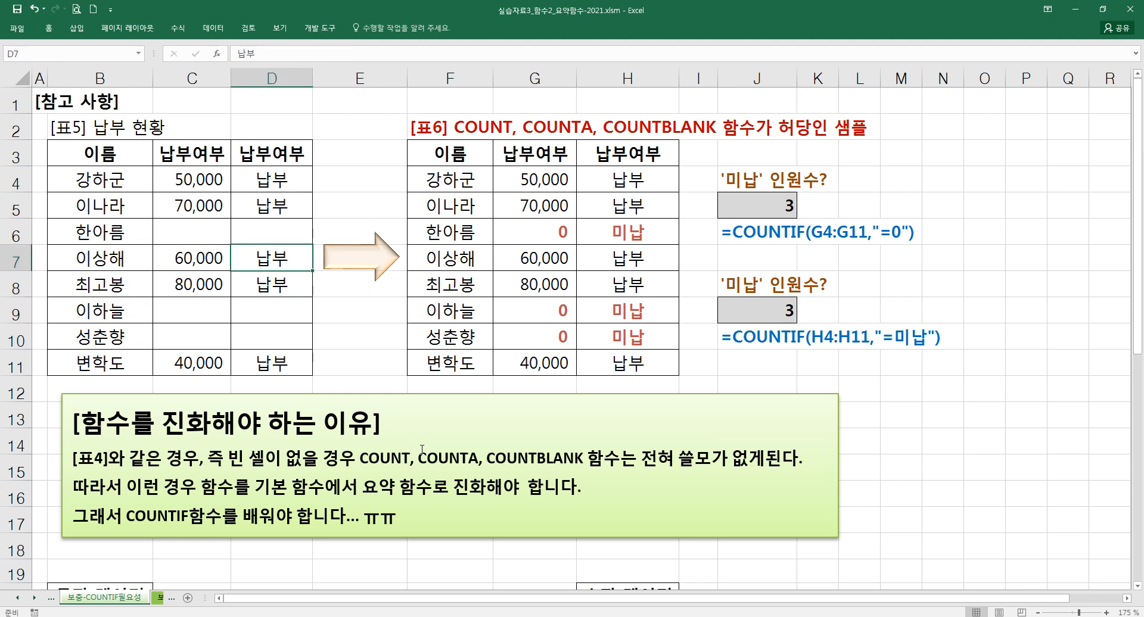
click(544, 263)
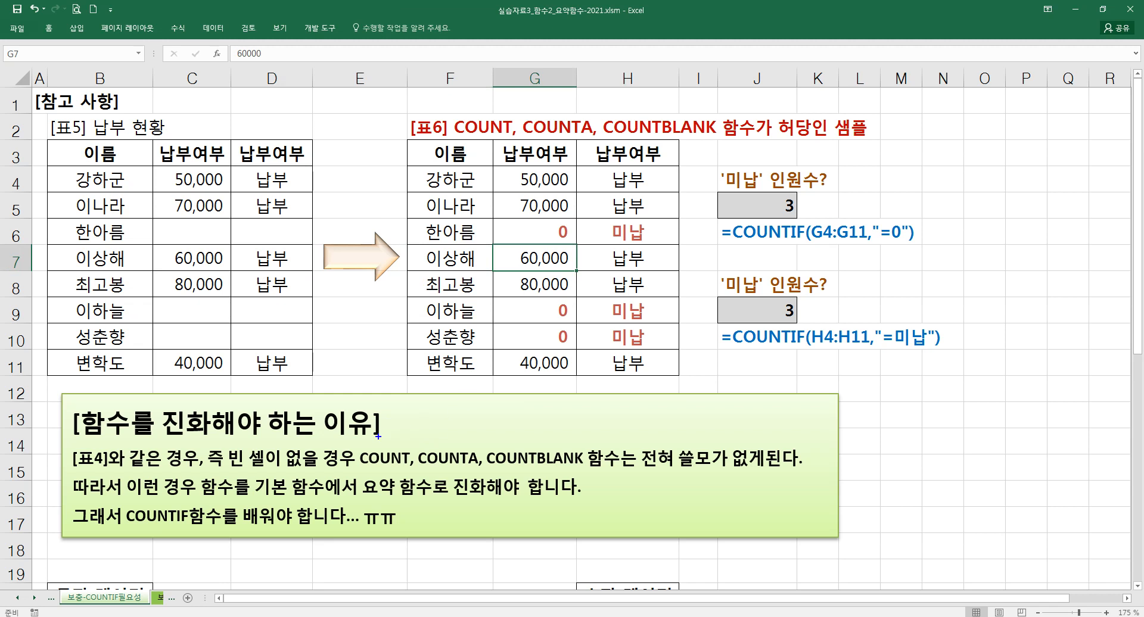
mouse_move(360, 446)
mouse_down()
mouse_move(525, 476)
mouse_move(620, 473)
mouse_up()
key(Escape)
click(480, 311)
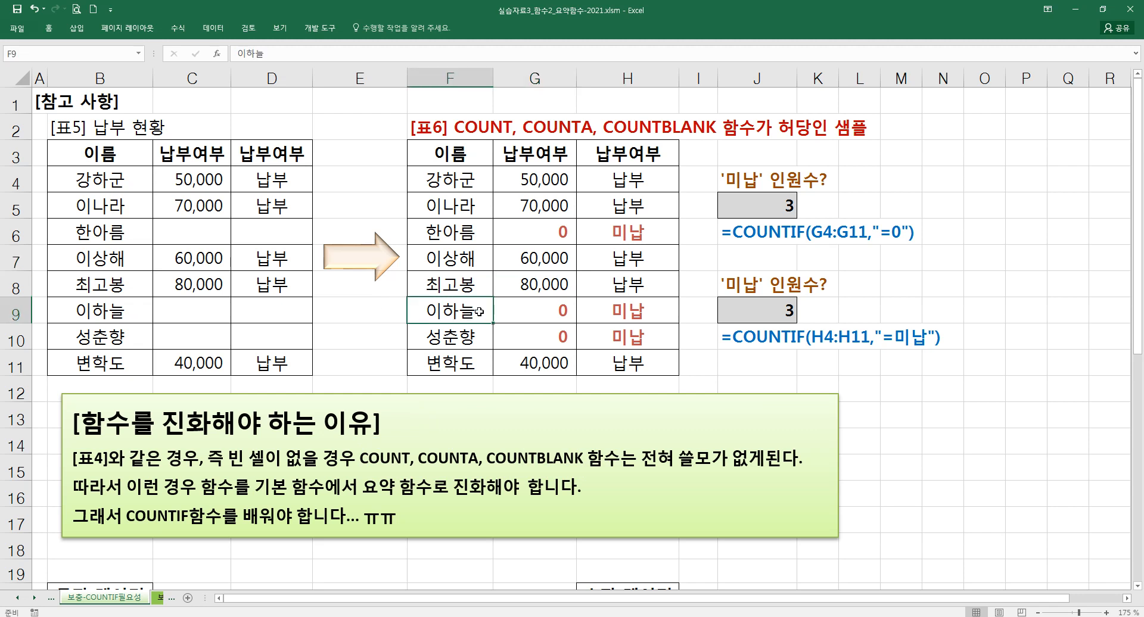
- Examine the 문자 데이터 list in B21:B37 and the questions beside it
scroll(480, 312, down, 3)
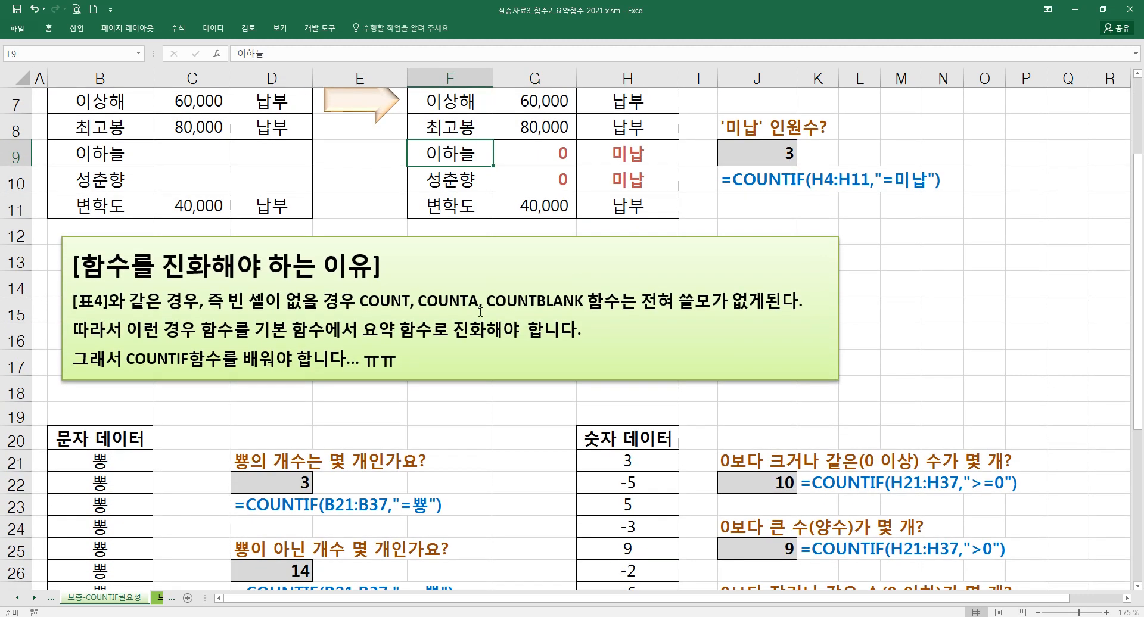
scroll(482, 311, down, 1)
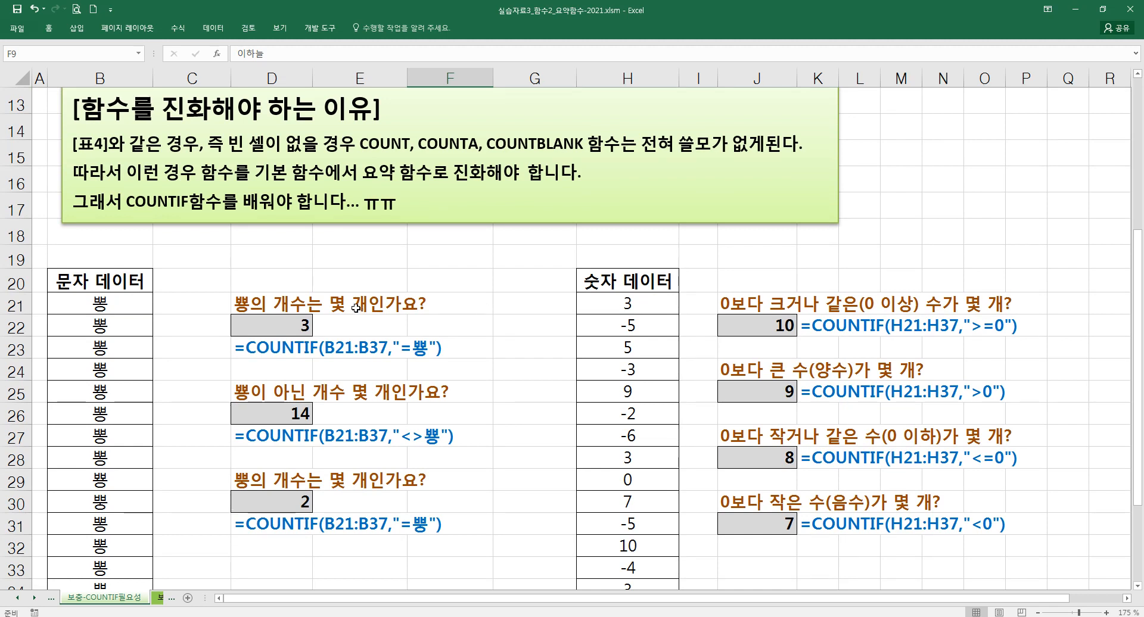
click(269, 304)
scroll(270, 304, down, 2)
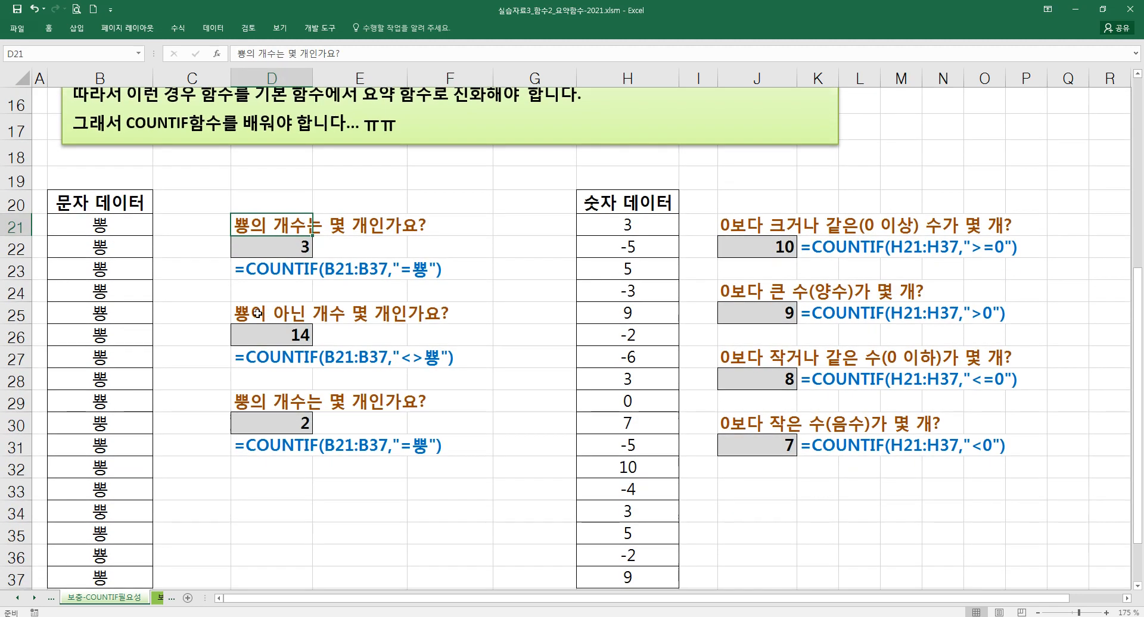
click(127, 147)
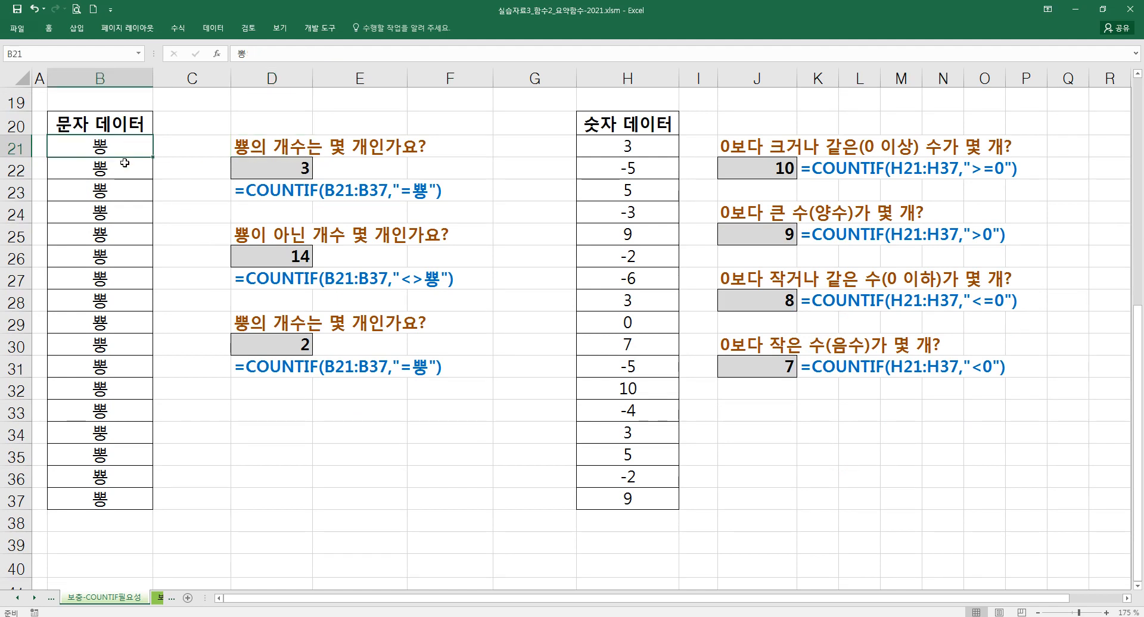
click(121, 234)
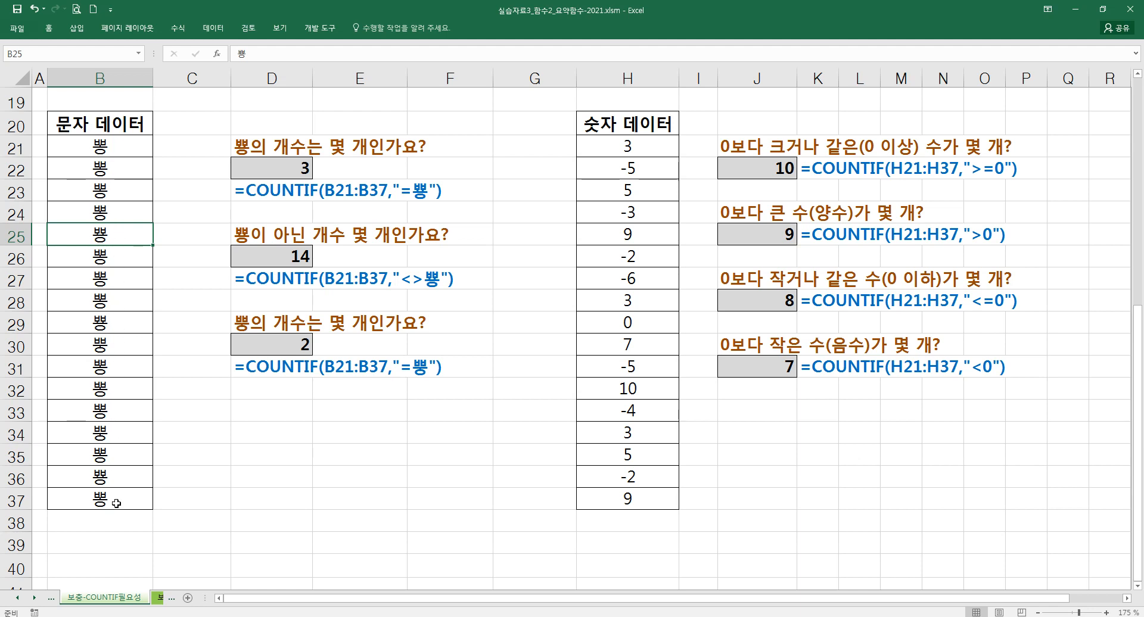
drag(116, 506, 127, 342)
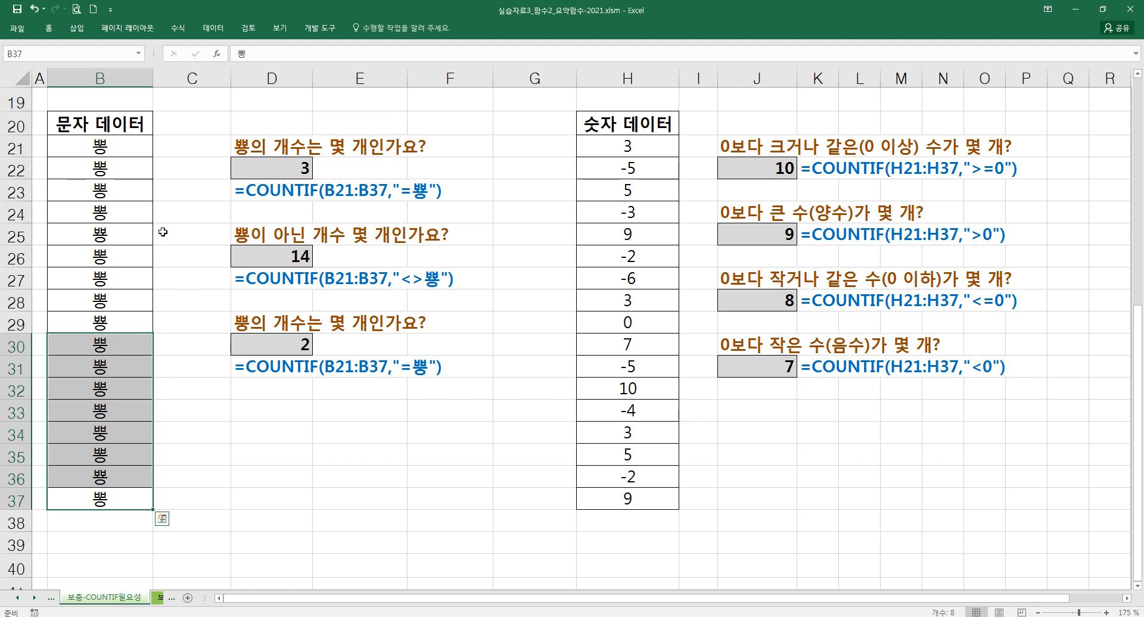
drag(125, 151, 118, 493)
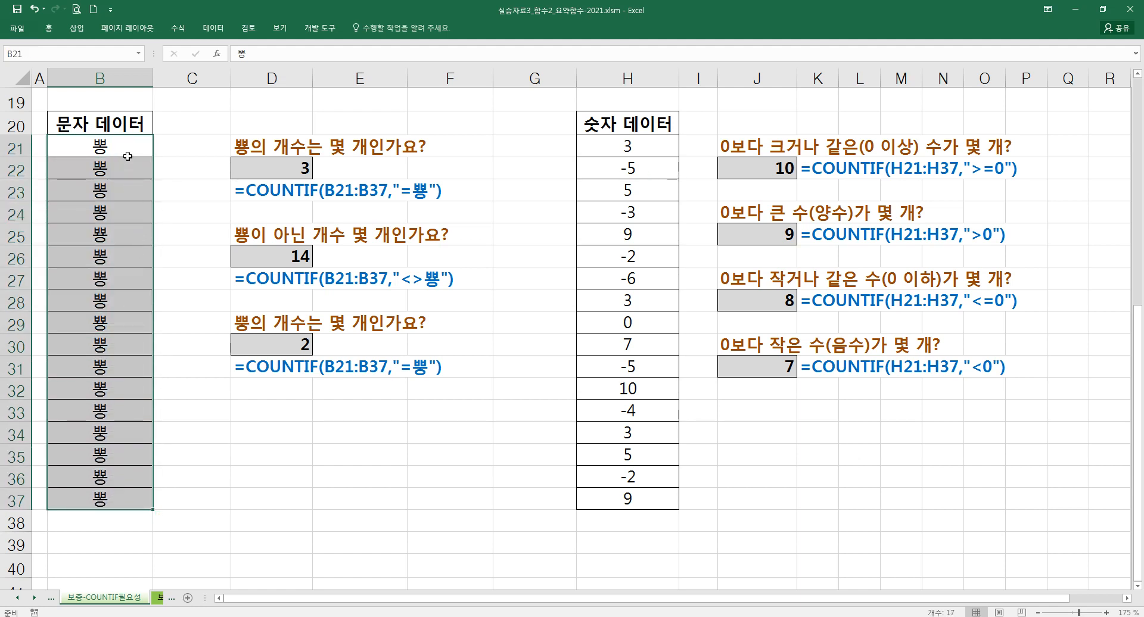
- Compare individual entries of the text list with the equal and not-equal COUNTIF formulas in D23, D27 and D31
click(122, 258)
click(117, 237)
click(113, 214)
click(112, 191)
click(111, 166)
click(110, 147)
drag(110, 147, 111, 497)
drag(271, 368, 371, 371)
click(299, 389)
click(286, 368)
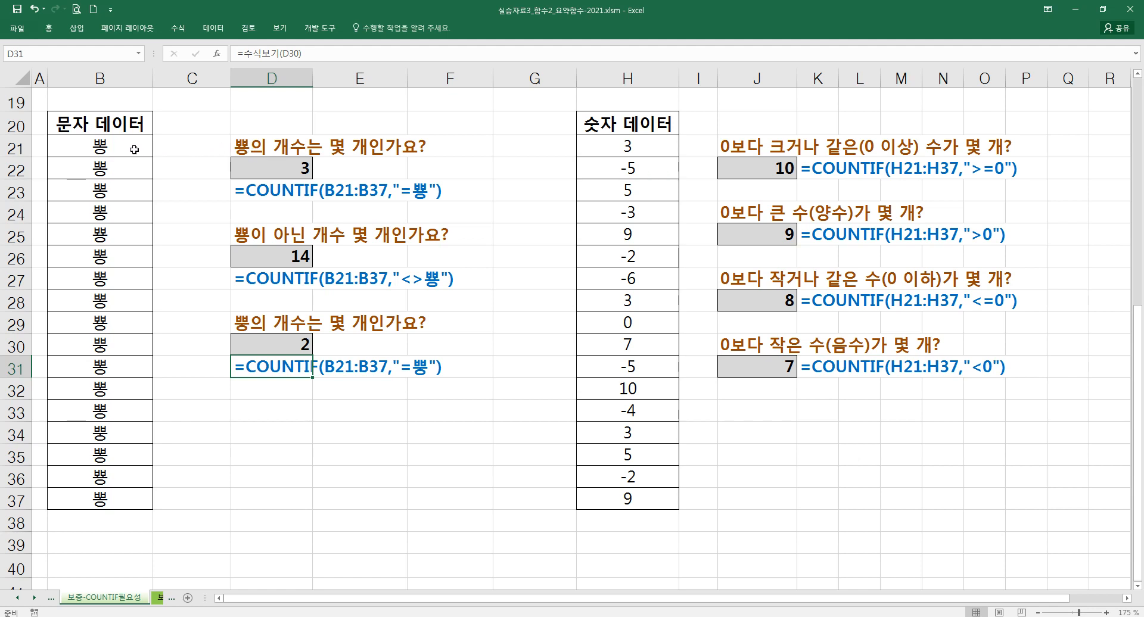
drag(125, 156, 112, 496)
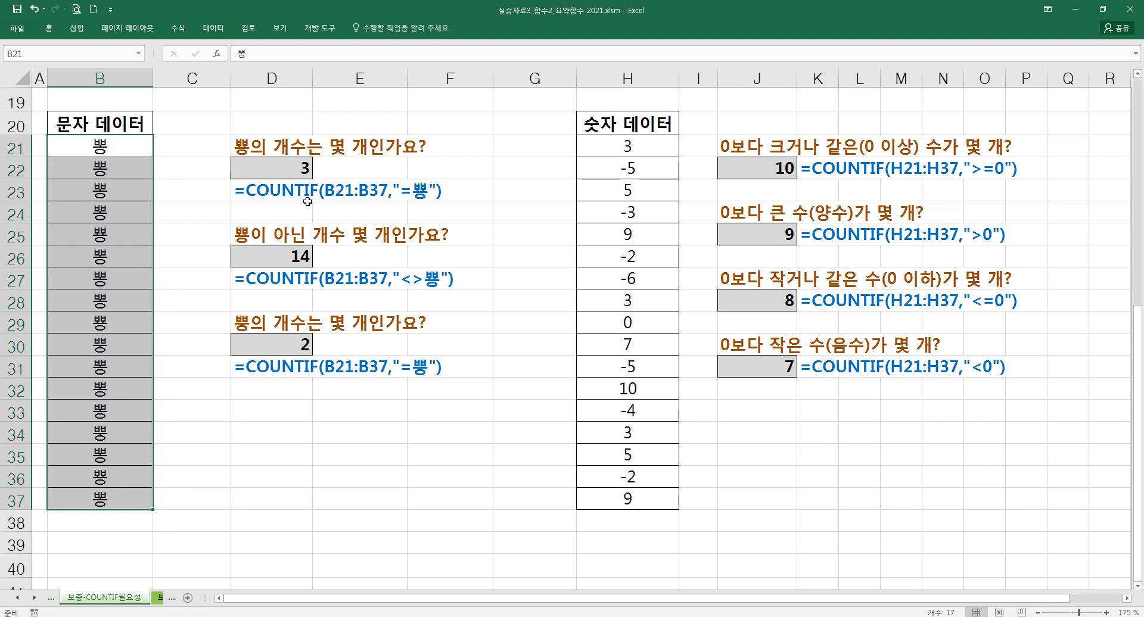
scroll(325, 214, up, 2)
scroll(396, 209, down, 2)
- Examine the 숫자 데이터 in H21:H37 against the COUNTIF formulas using ">=0", ">0", "<=0" and "<0"
drag(628, 146, 633, 498)
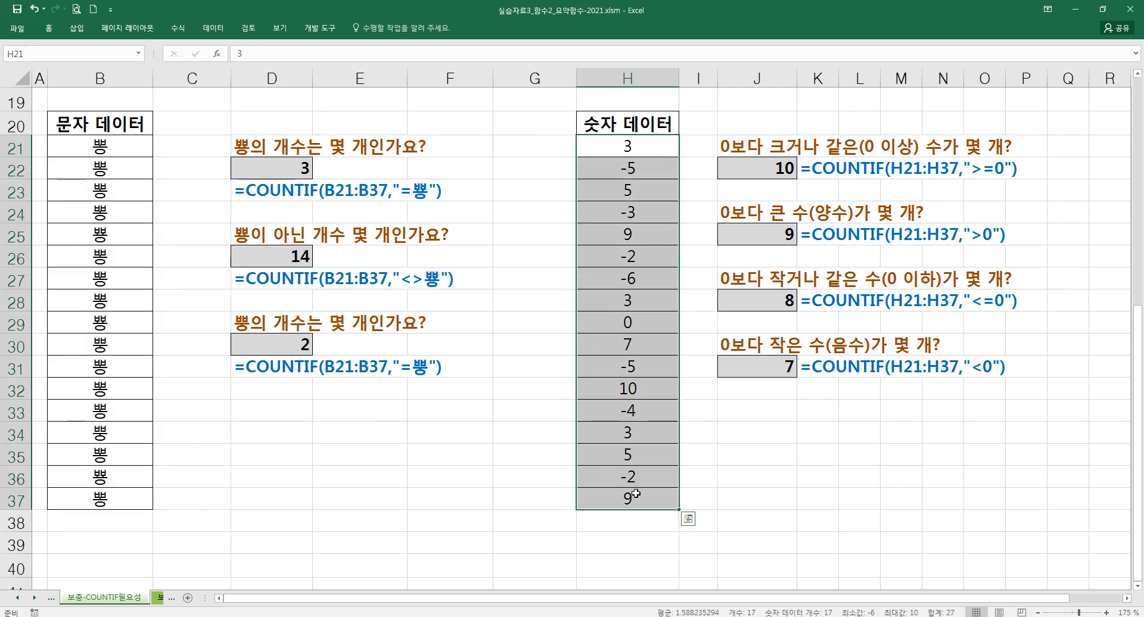
click(650, 332)
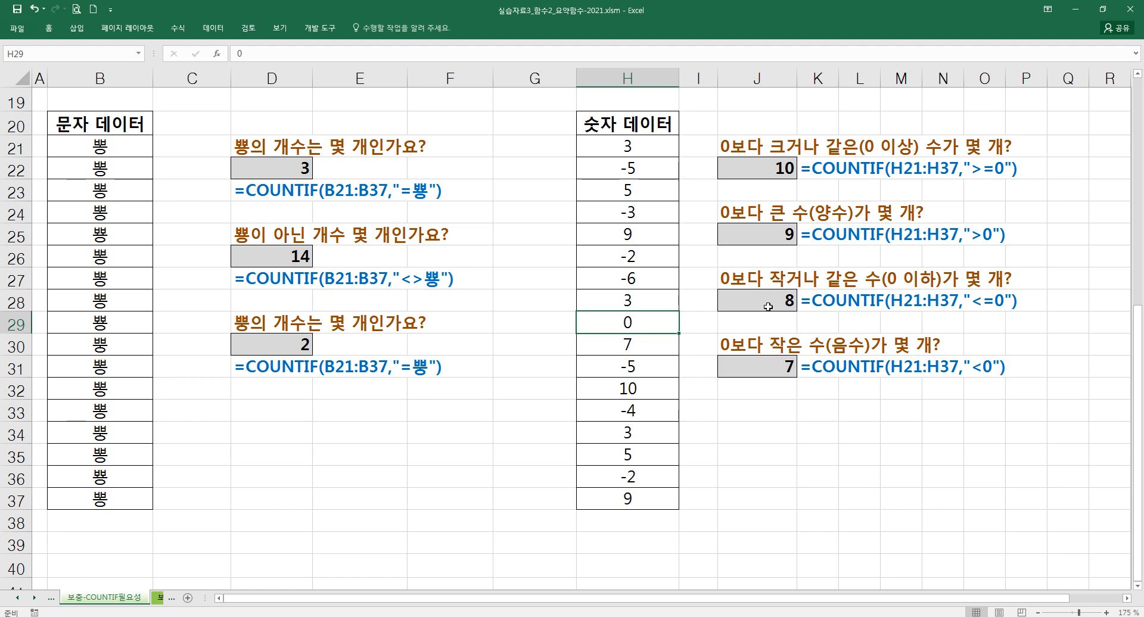
click(499, 429)
click(451, 431)
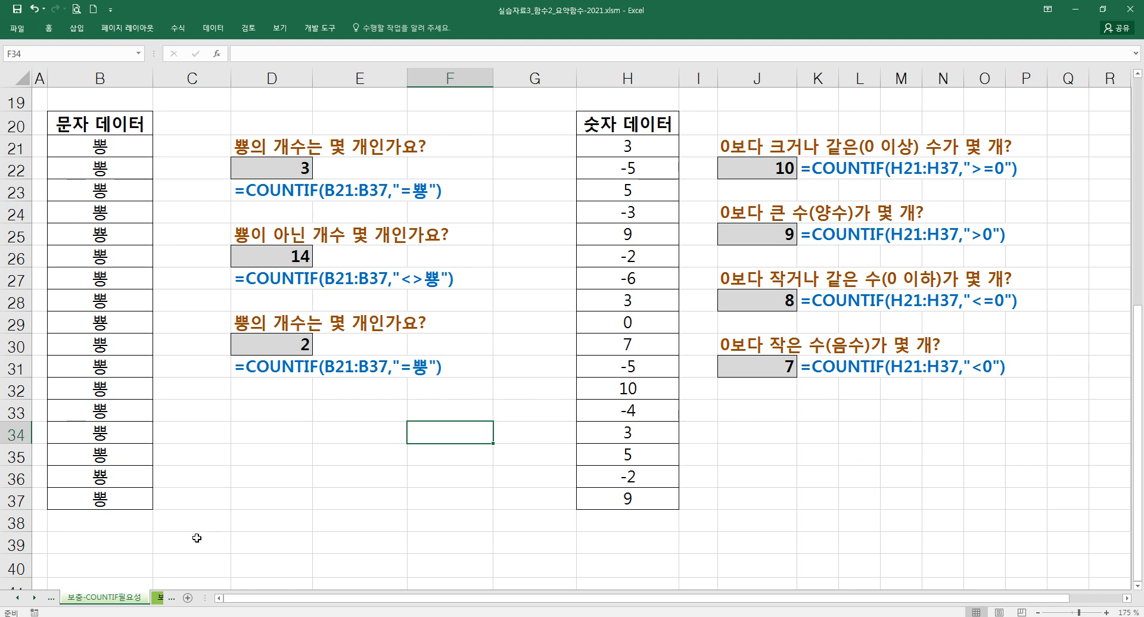
- Switch to the 보충-SUMIF필요성 sheet and examine [표3] with the SUM formula shown in F13
click(161, 599)
click(309, 456)
scroll(313, 450, up, 1)
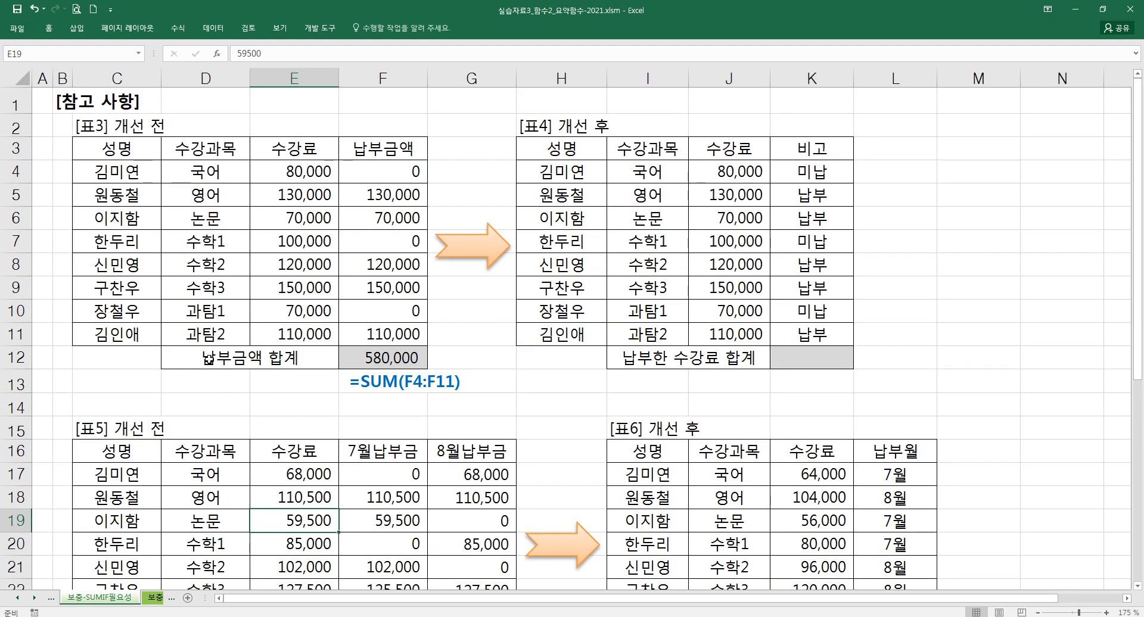
click(64, 105)
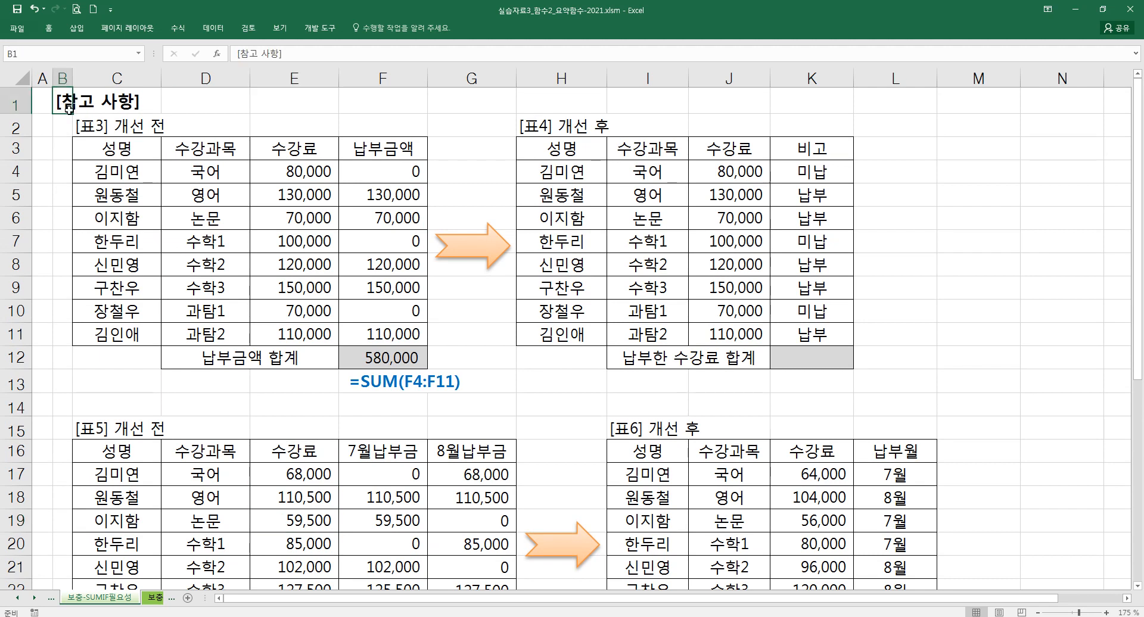
click(464, 260)
click(480, 298)
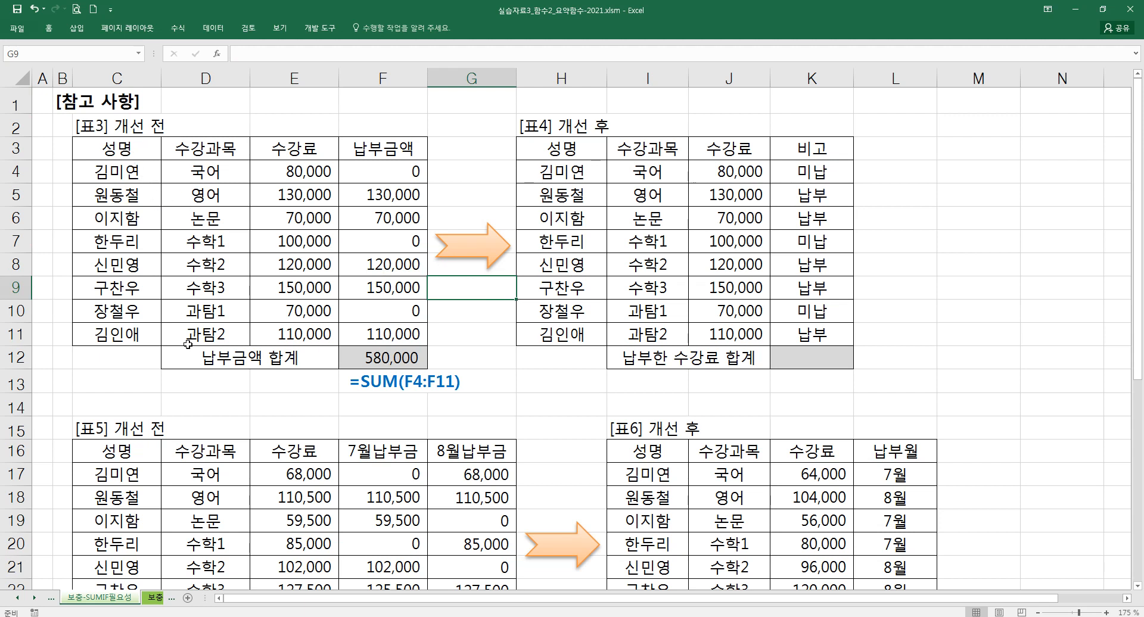
click(388, 404)
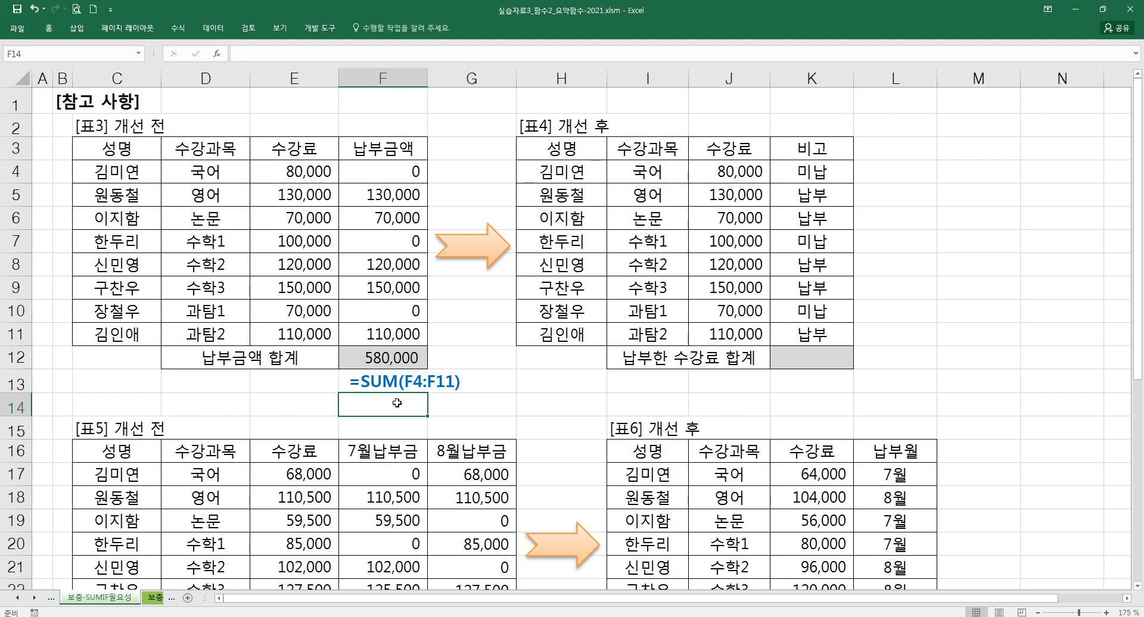
click(360, 377)
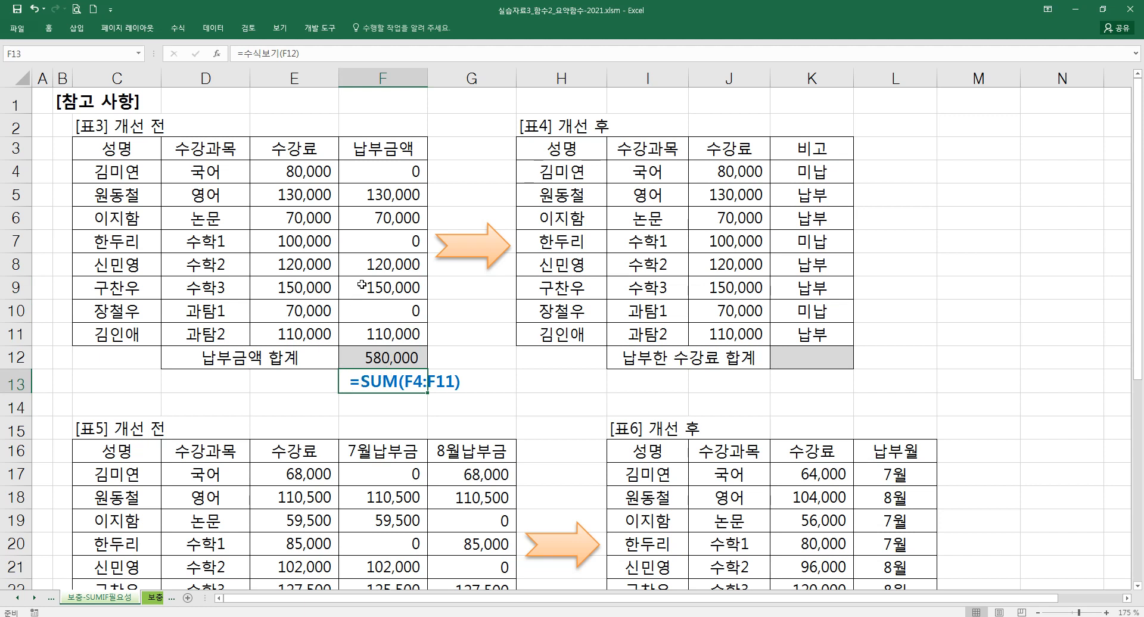
- Compare the 수강료 and 납부금액 values of [표3] row by row in E4:F11
drag(293, 154, 300, 332)
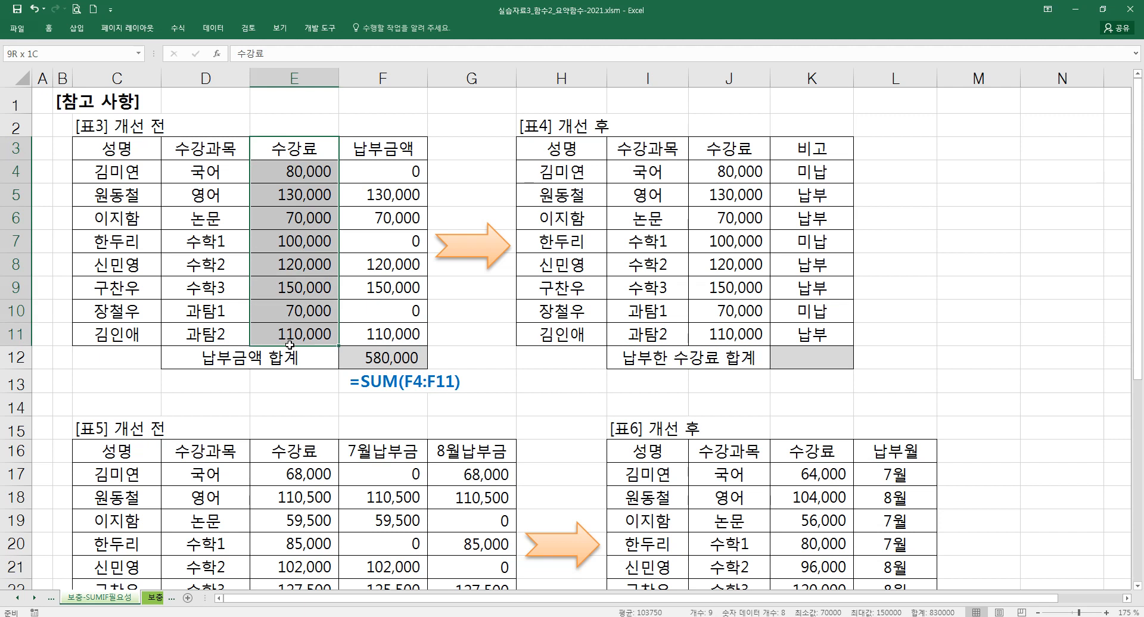
click(392, 171)
drag(300, 195, 369, 220)
drag(301, 242, 369, 241)
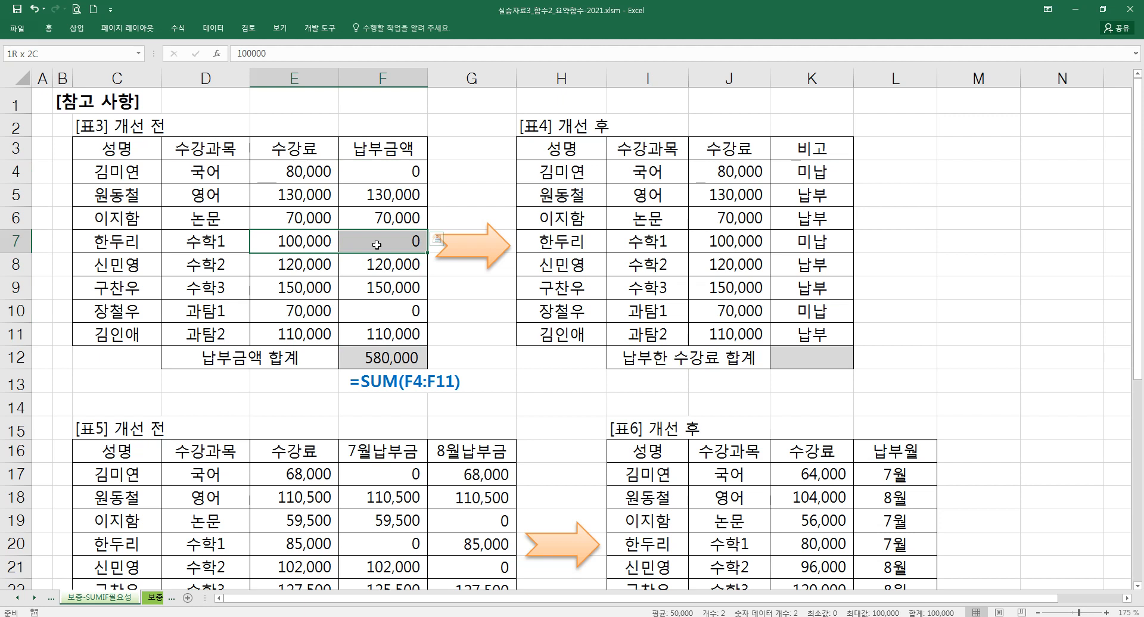
drag(314, 266, 370, 265)
drag(314, 289, 379, 311)
drag(298, 335, 384, 334)
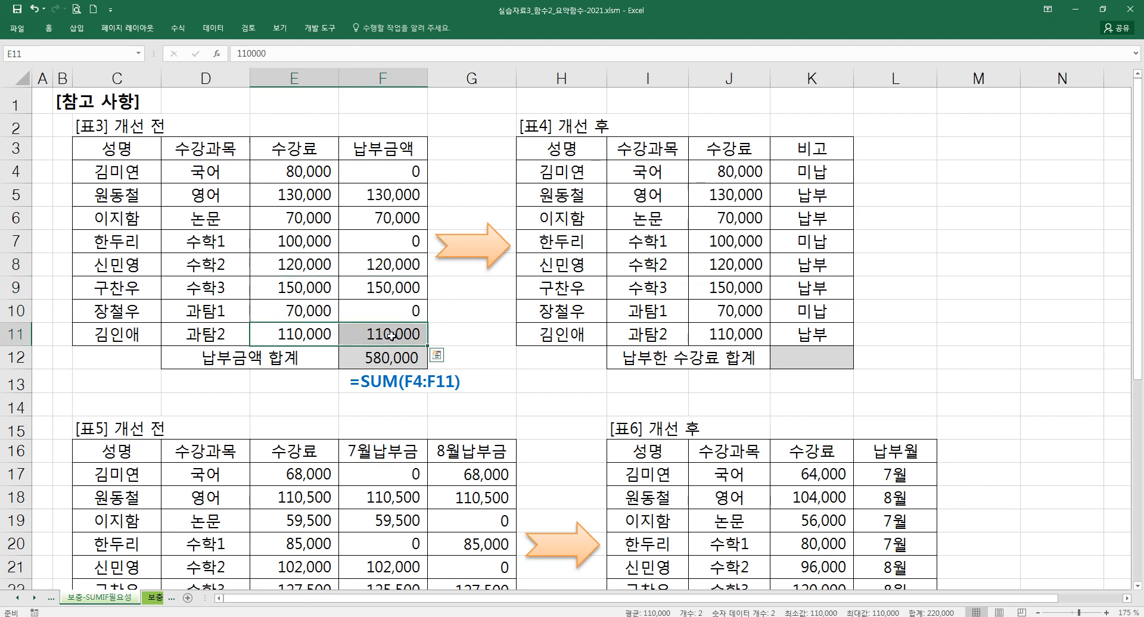
drag(310, 184, 307, 334)
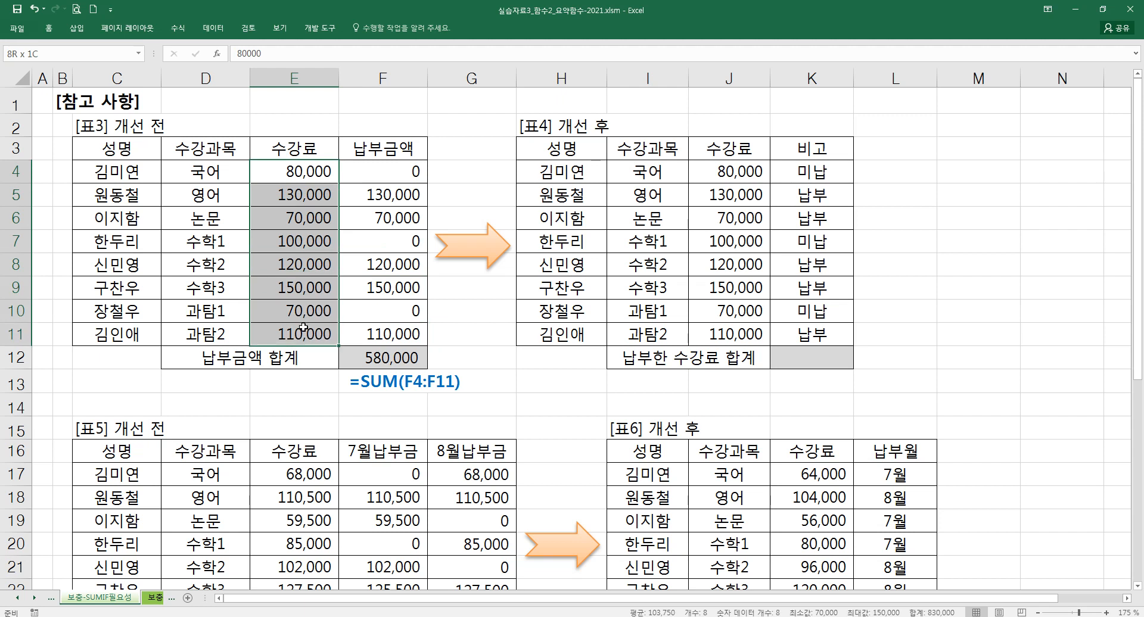
click(384, 246)
- Examine the 납부 and 미납 entries in the 비고 column of [표4]
drag(819, 173, 822, 336)
click(822, 316)
click(795, 175)
click(796, 219)
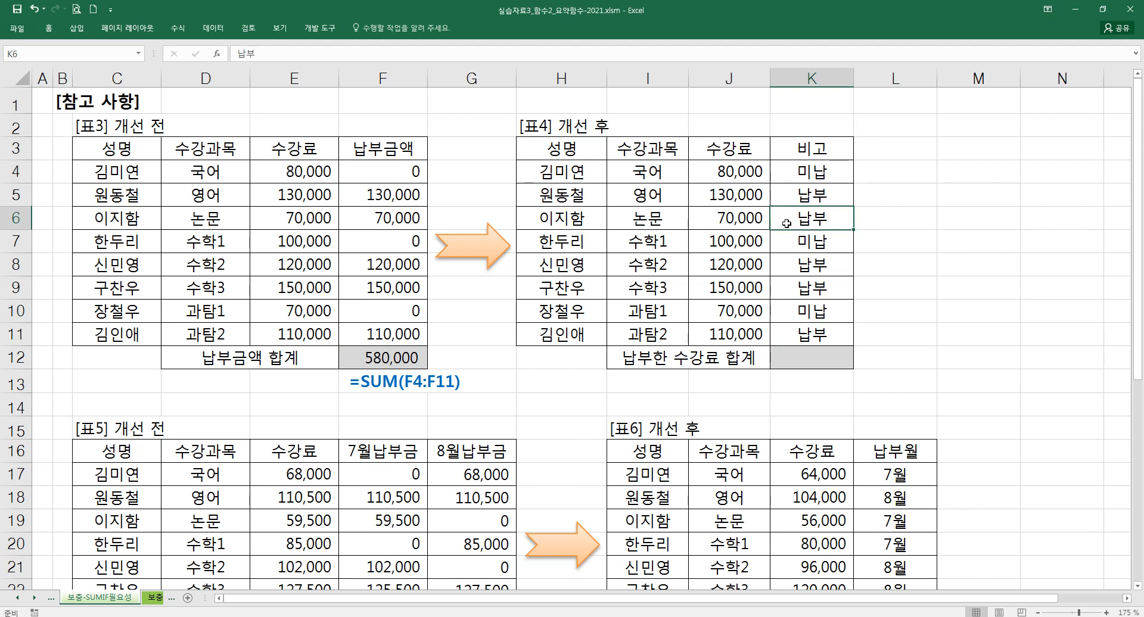
click(829, 289)
click(825, 262)
click(821, 219)
- Start a SUMIF formula in K12 and open its function arguments, placed clear of [표4]
click(808, 368)
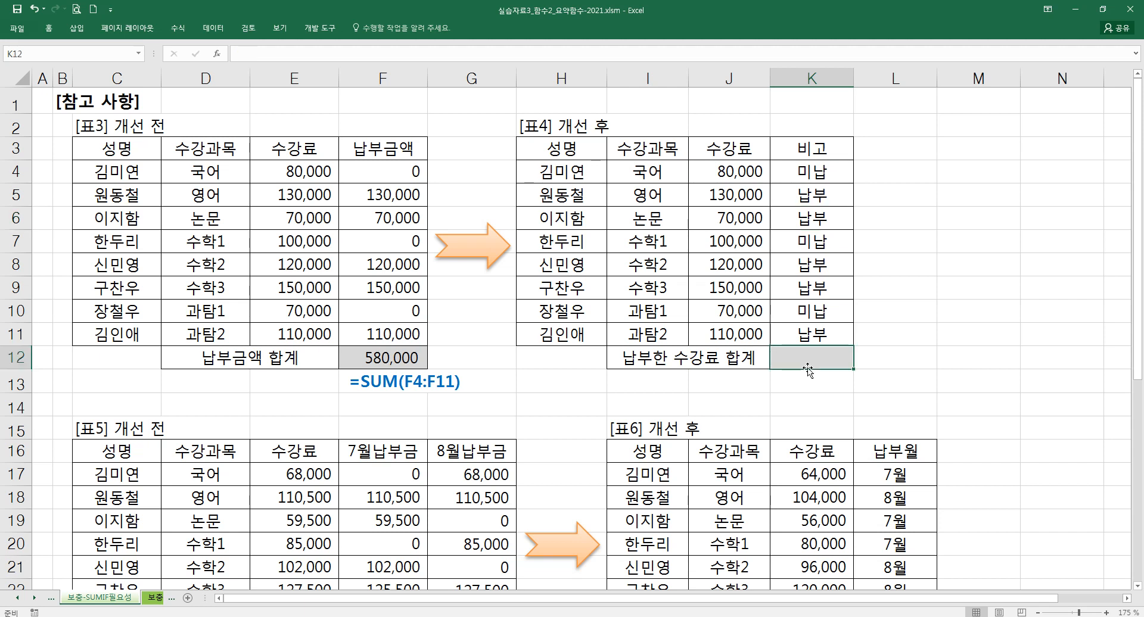
text(=)
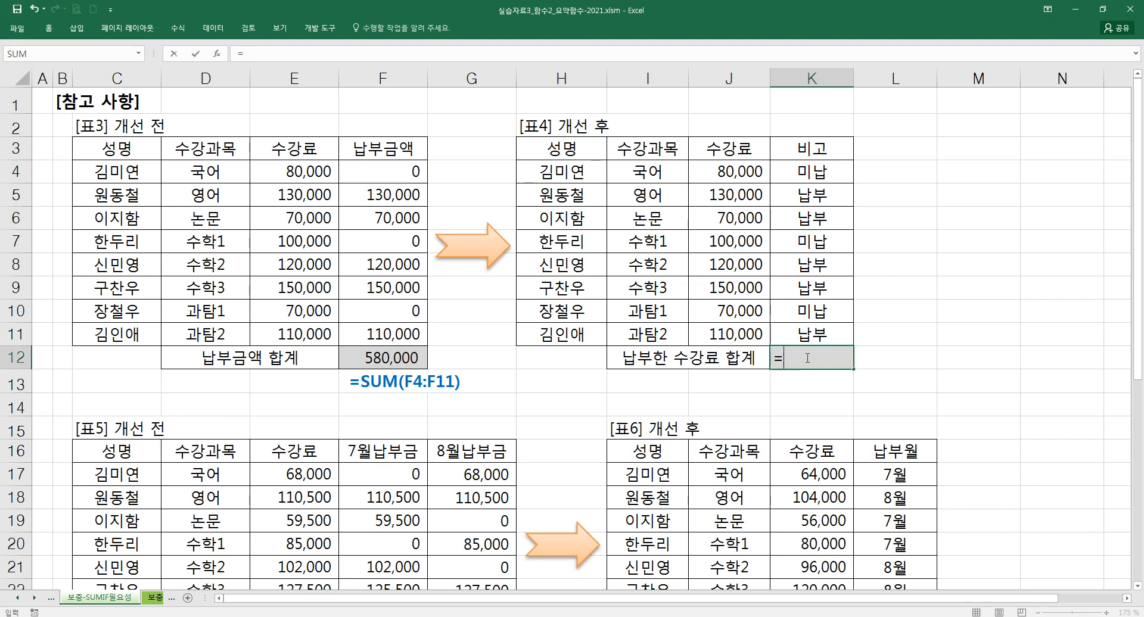
text(S)
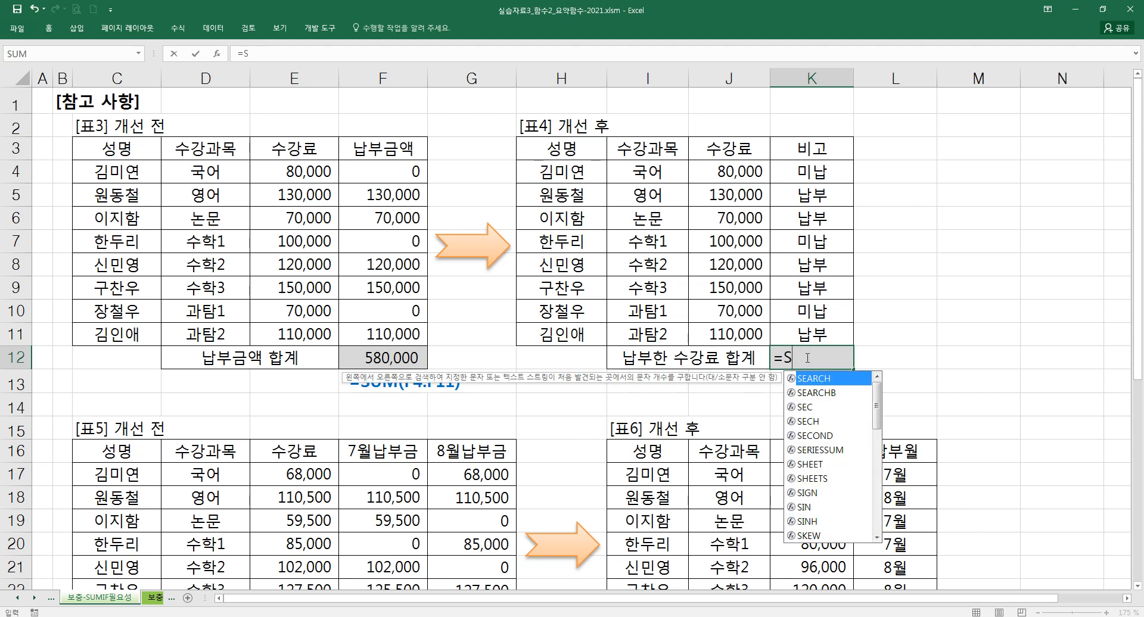
text(UMIF()
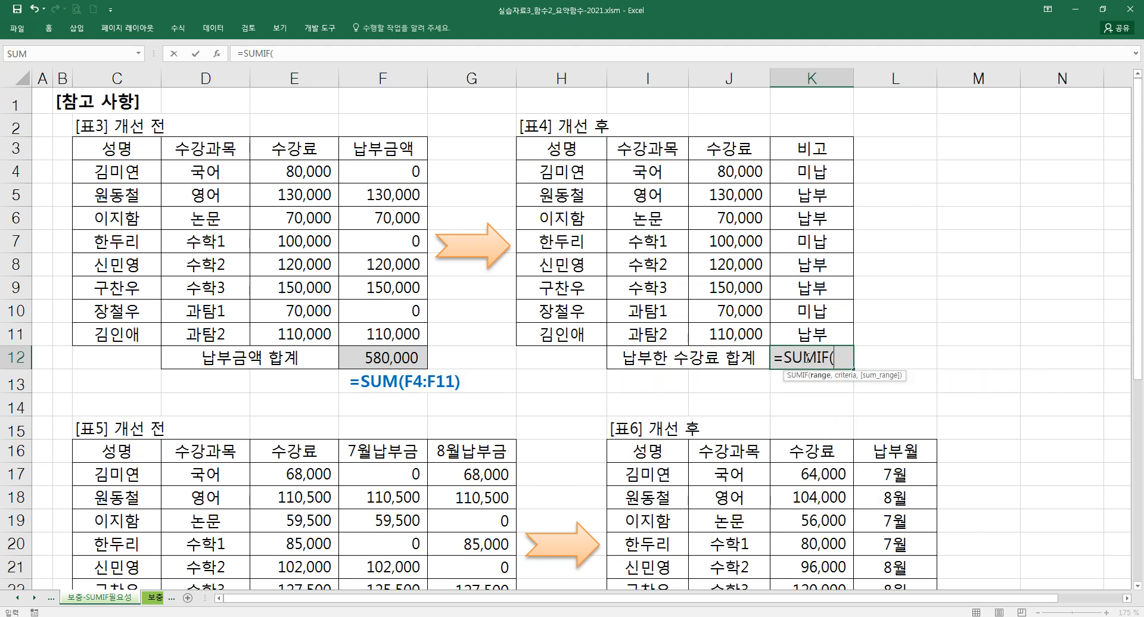
key(ctrl+a)
drag(658, 286, 1026, 266)
drag(933, 269, 926, 229)
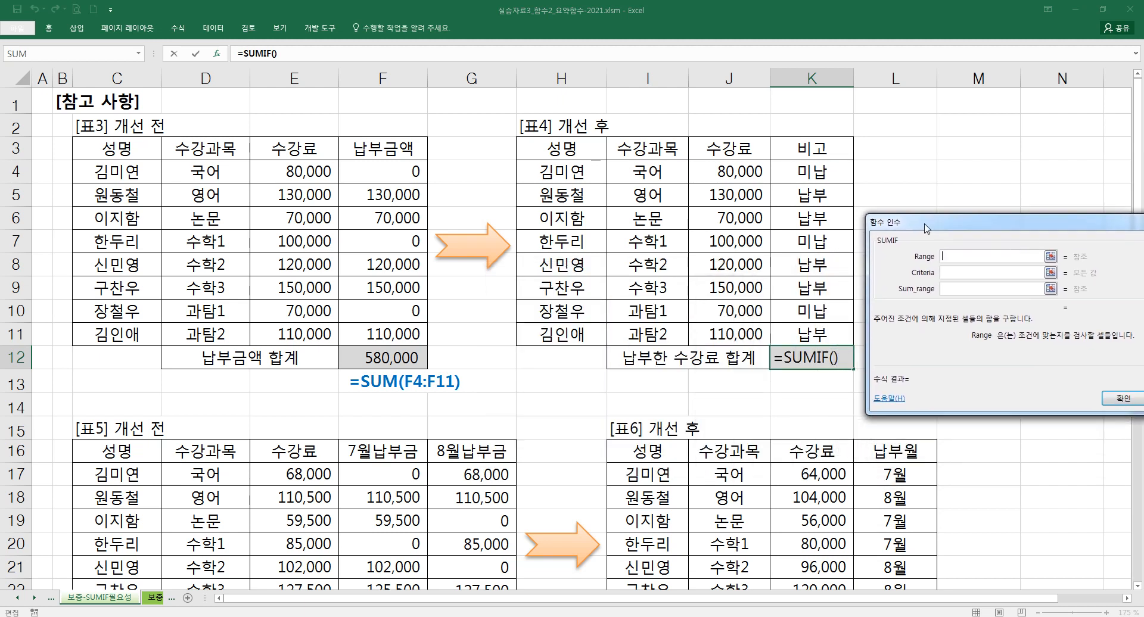
- Complete the SUMIF formula in K12 with range K4:K11, criteria "=납부" and sum range J4:J11
drag(814, 174, 814, 324)
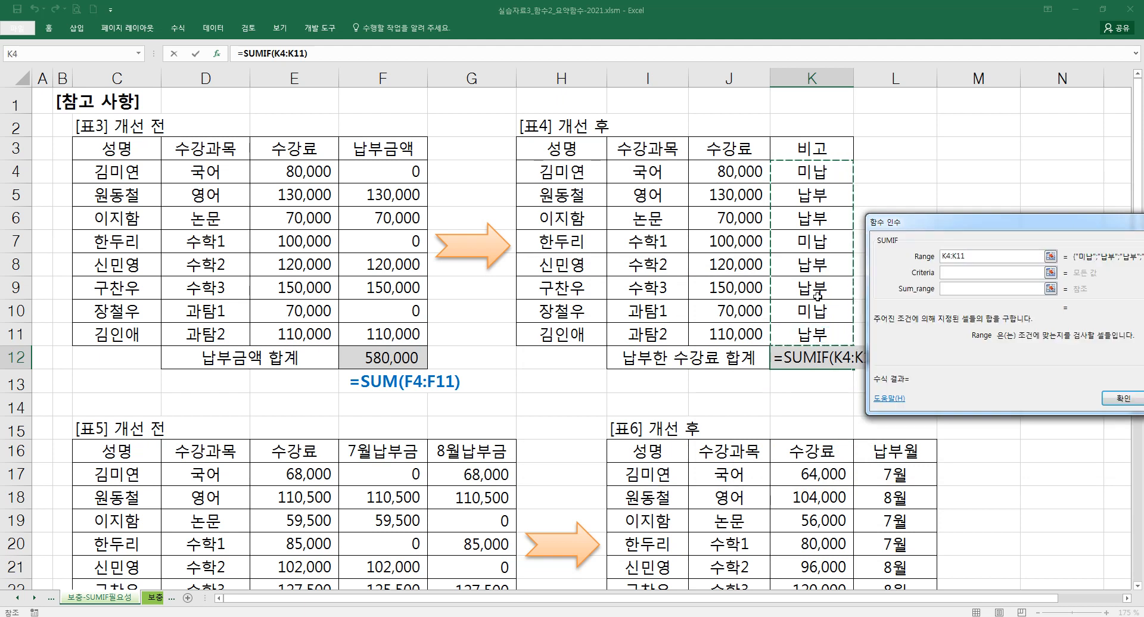
click(970, 273)
text(=SK)
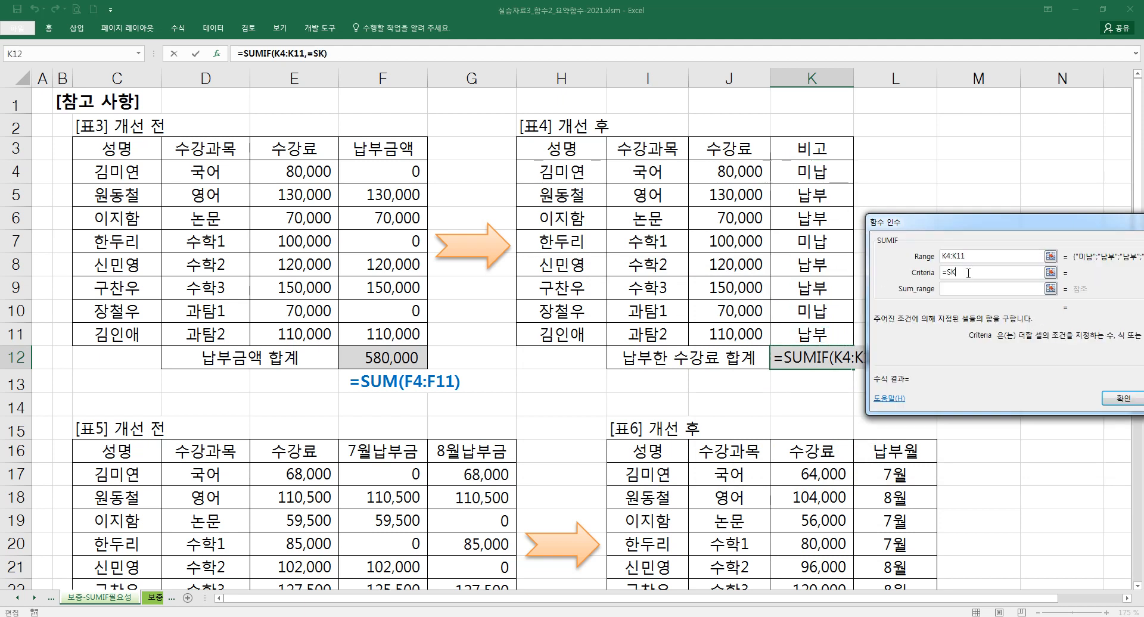
key(BackSpace)
text(나ㅂ부)
key(Tab)
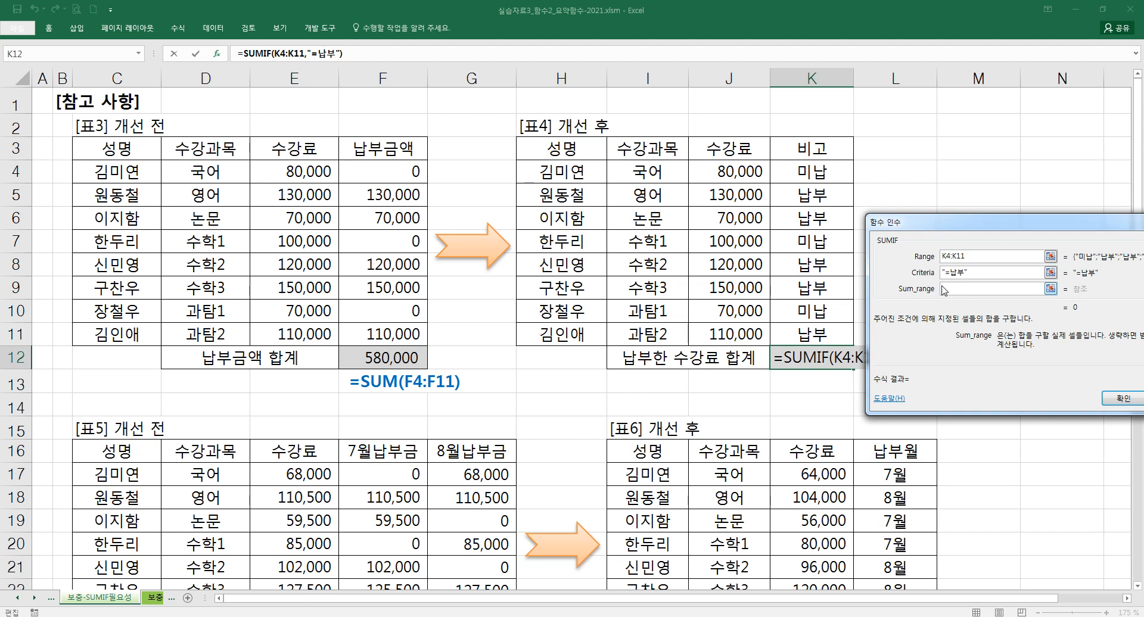
drag(736, 173, 733, 332)
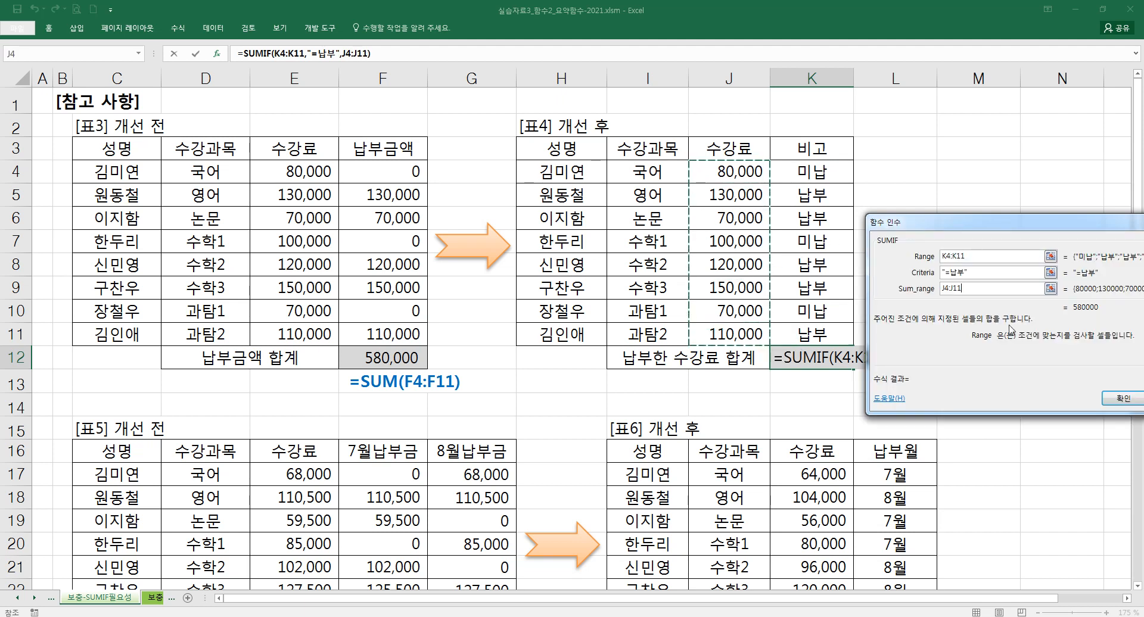
click(1123, 398)
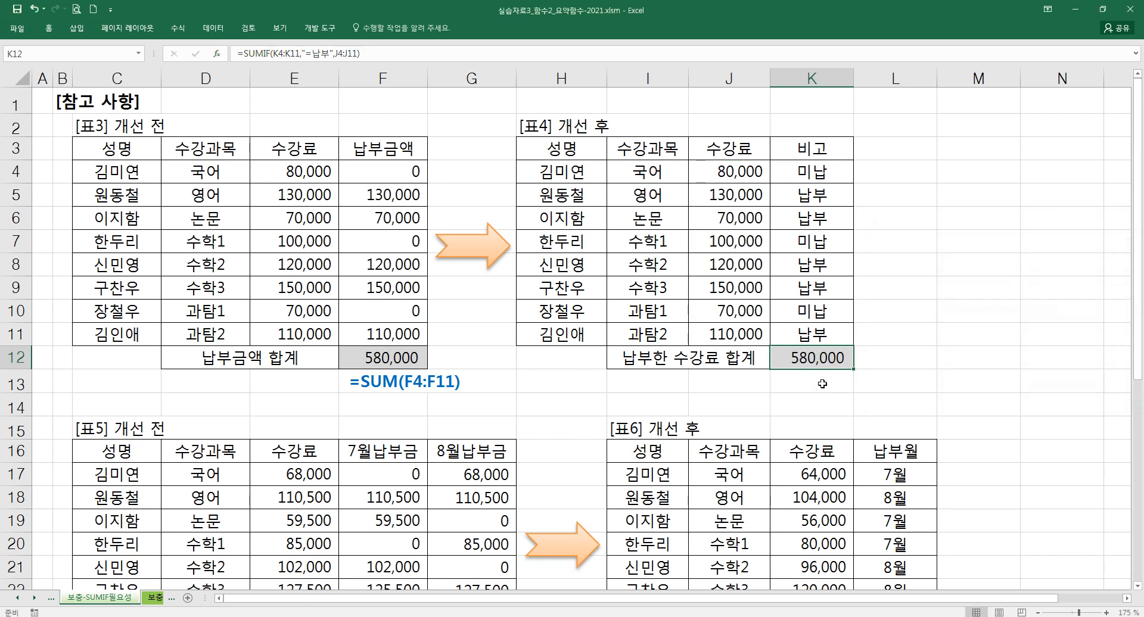
- Copy the formula-display cell F13 to K13 so the SUMIF formula is shown below the [표4] total
click(384, 361)
click(785, 369)
click(373, 380)
key(ctrl+c)
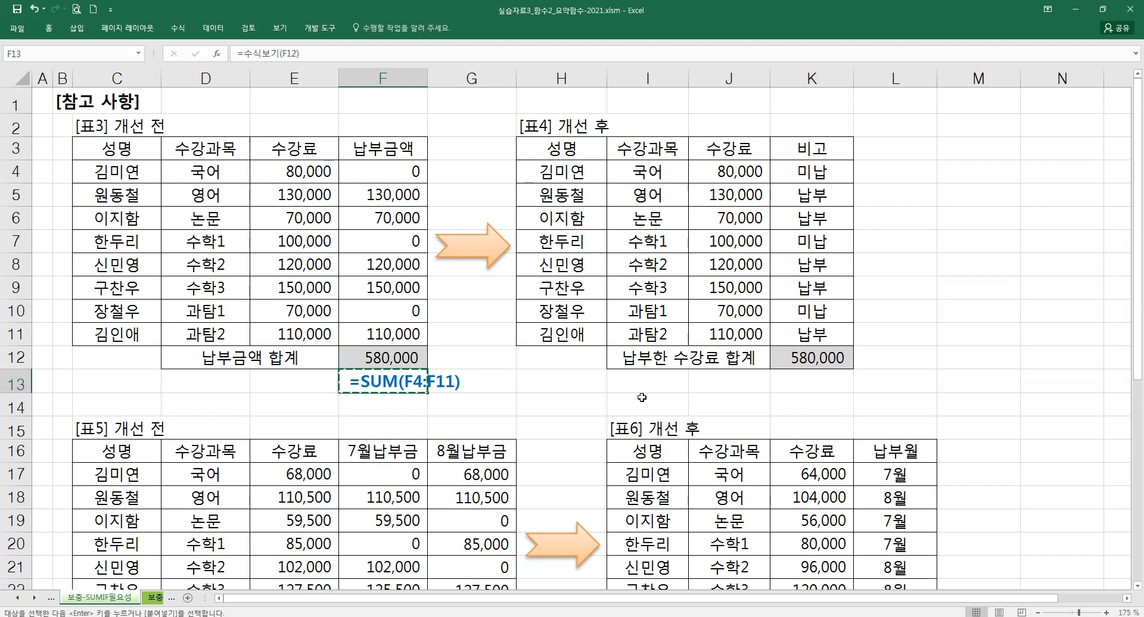
click(801, 380)
key(ctrl+v)
click(809, 359)
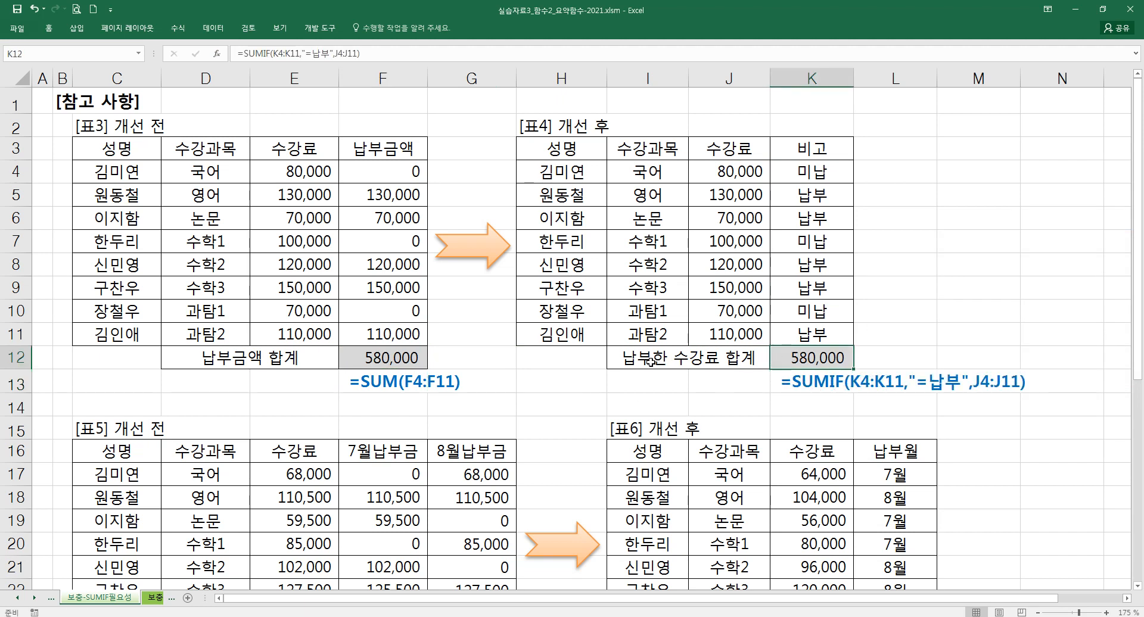
- Examine the SUM formula in G25 of [표5] and its 7월납부금 and 8월납부금 columns
scroll(461, 348, down, 2)
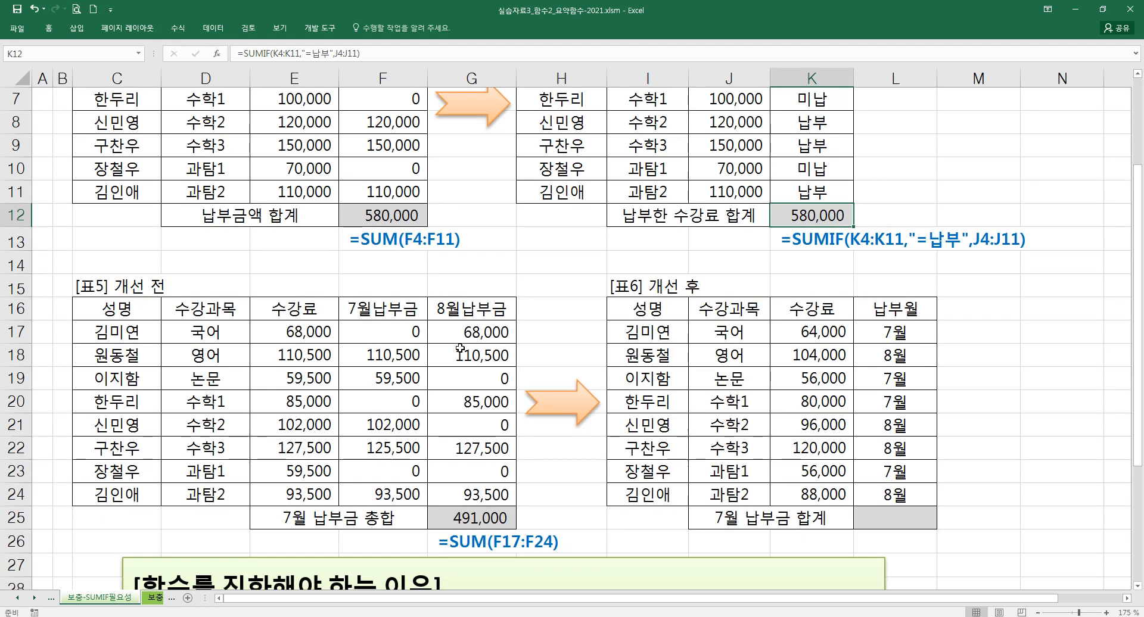
scroll(460, 348, down, 1)
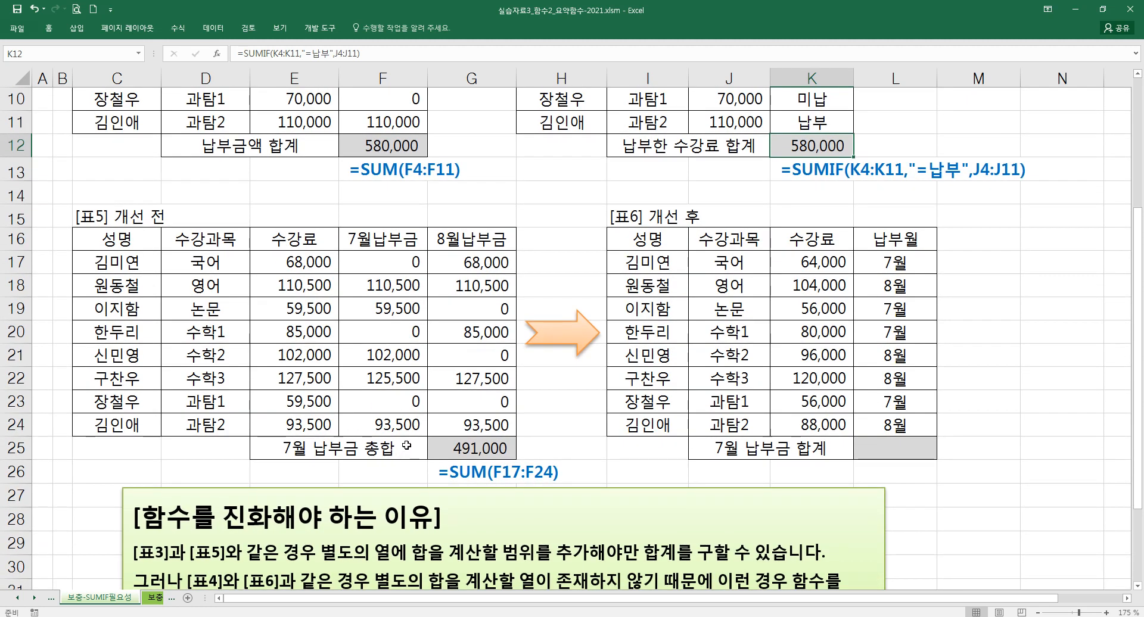
double_click(464, 444)
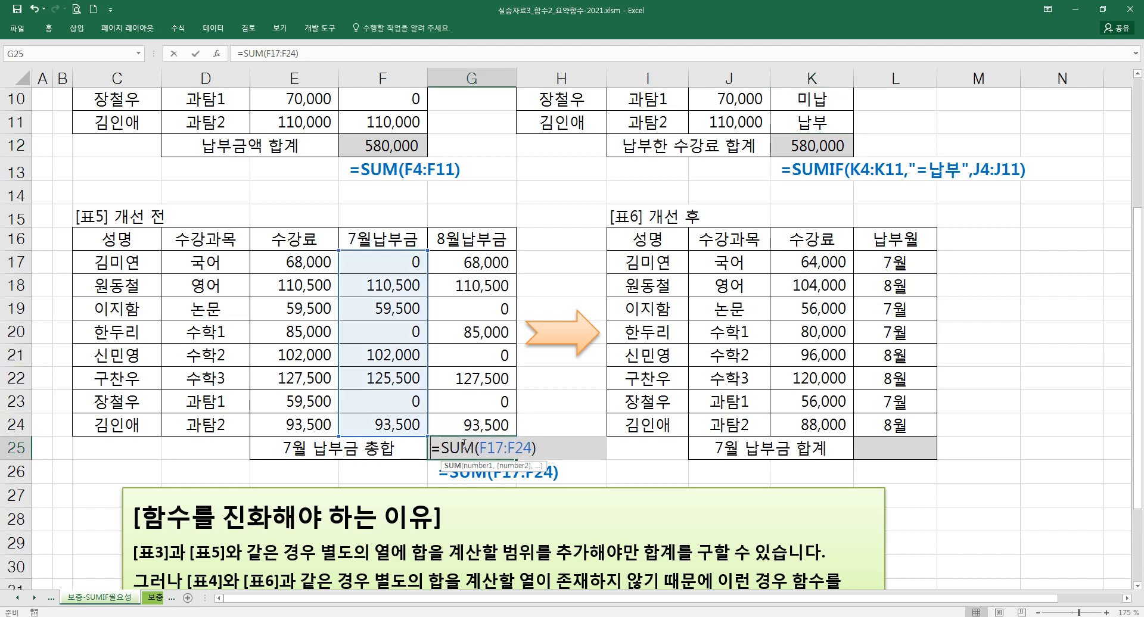
key(Escape)
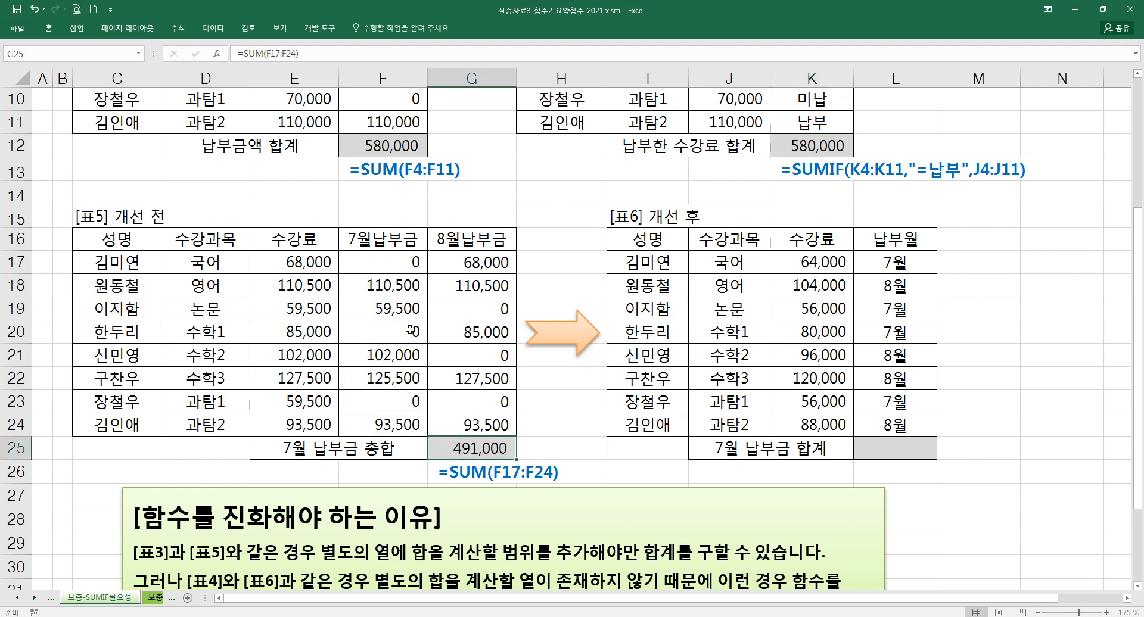
click(321, 262)
click(382, 261)
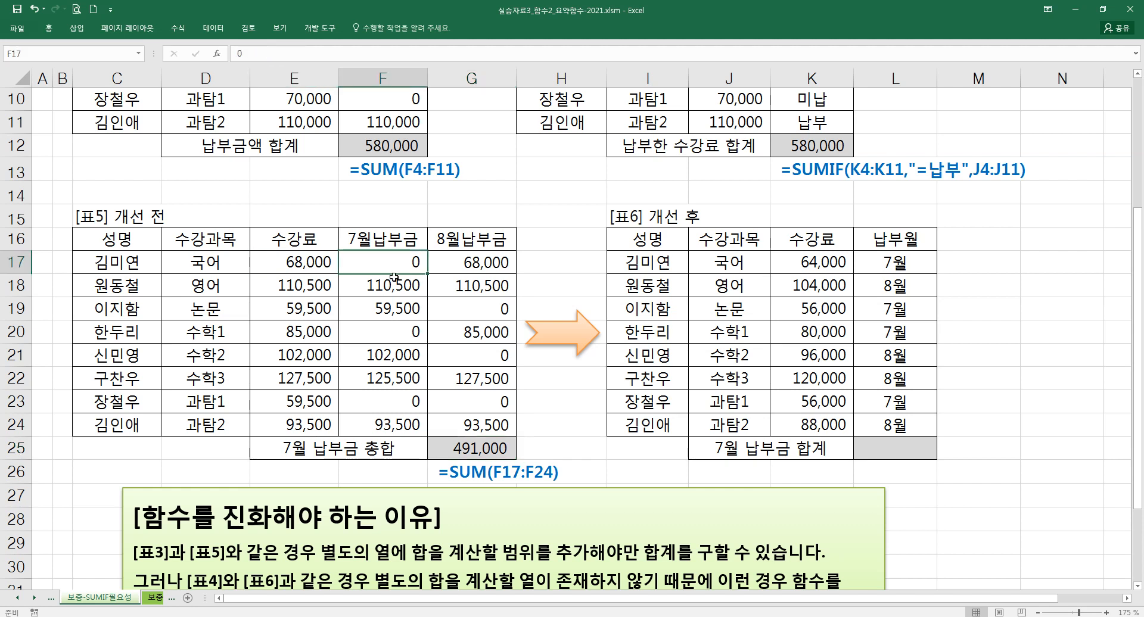
drag(394, 276, 395, 420)
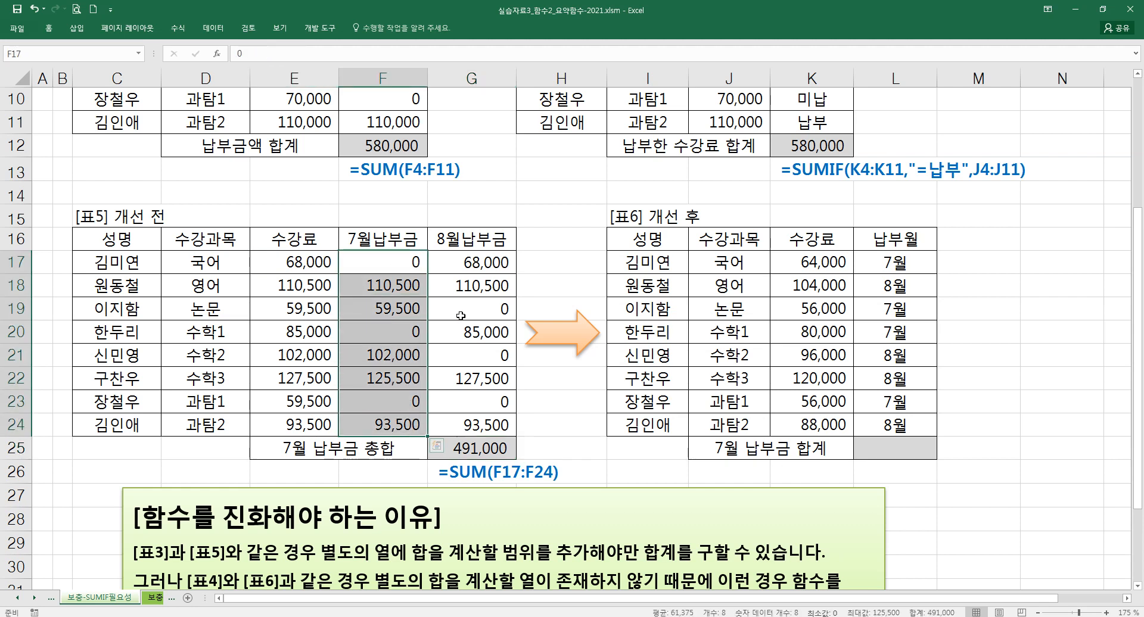
drag(471, 262, 480, 425)
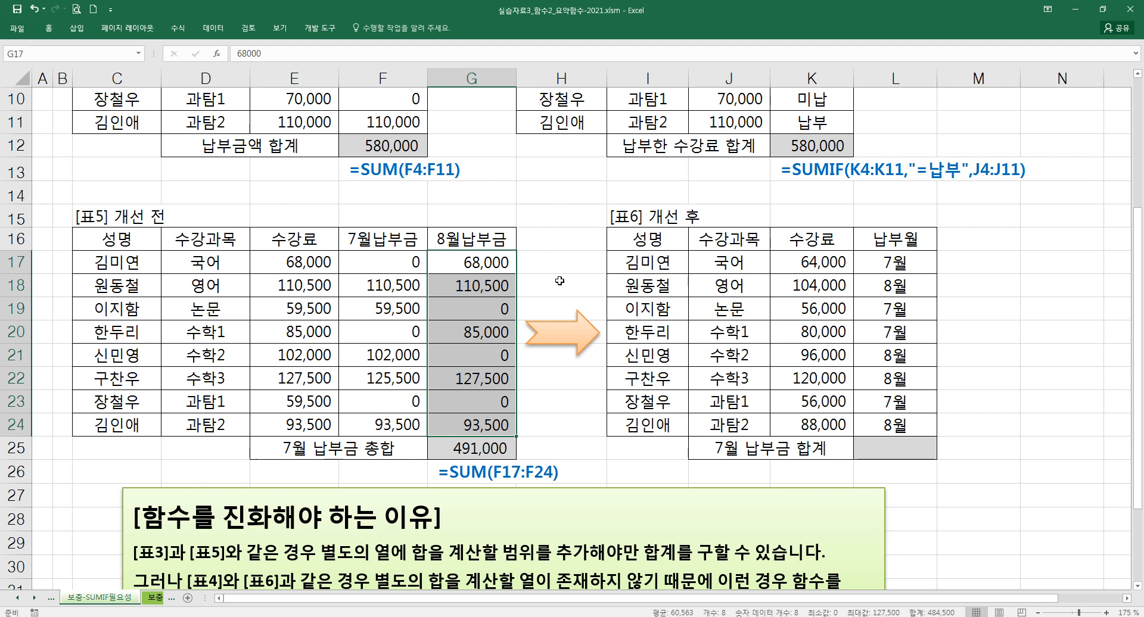
click(474, 263)
click(406, 255)
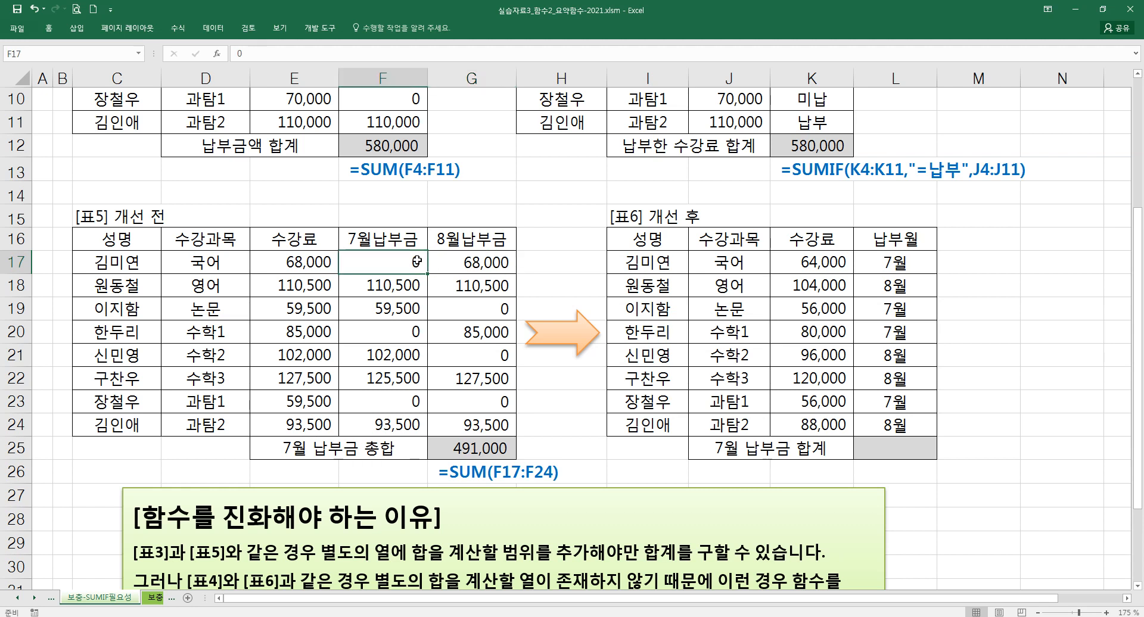
- Examine the 7월 and 8월 entries in the 납부월 column of [표6], L17:L24
click(896, 236)
click(891, 262)
click(889, 289)
click(886, 313)
click(887, 332)
click(886, 355)
click(886, 378)
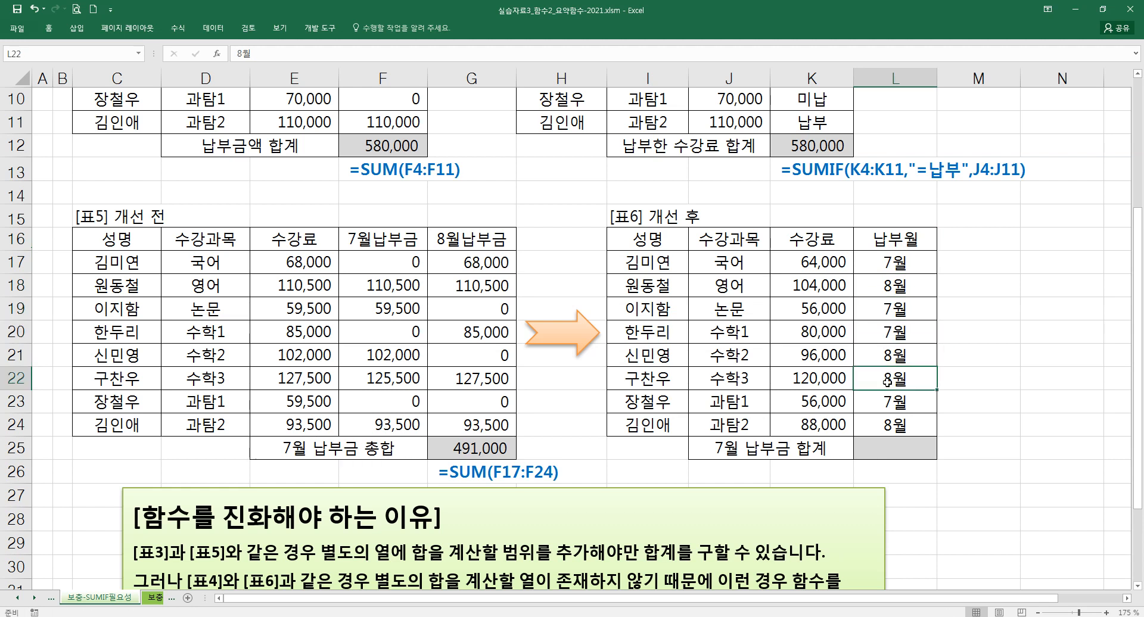
click(887, 402)
click(886, 424)
click(886, 402)
click(886, 378)
click(886, 355)
click(886, 332)
click(886, 309)
click(887, 285)
click(886, 263)
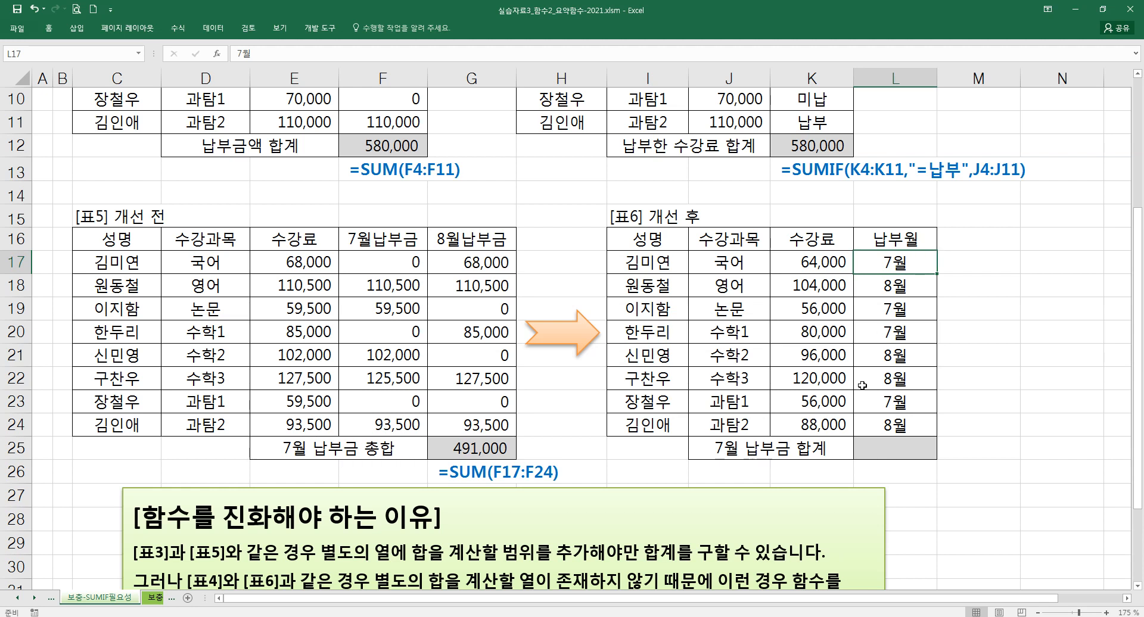
click(888, 453)
text(=)
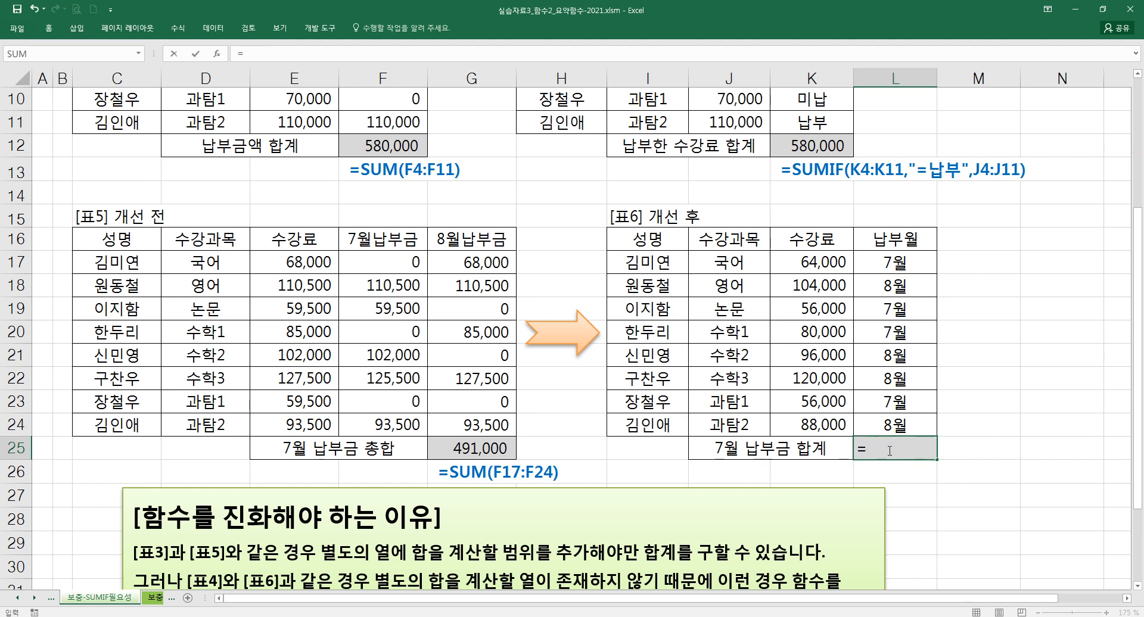
text(AUMIF)
key(Tab)
- Start a SUMIF formula in L25 and open its function arguments, placed clear of the [표6] data
click(888, 451)
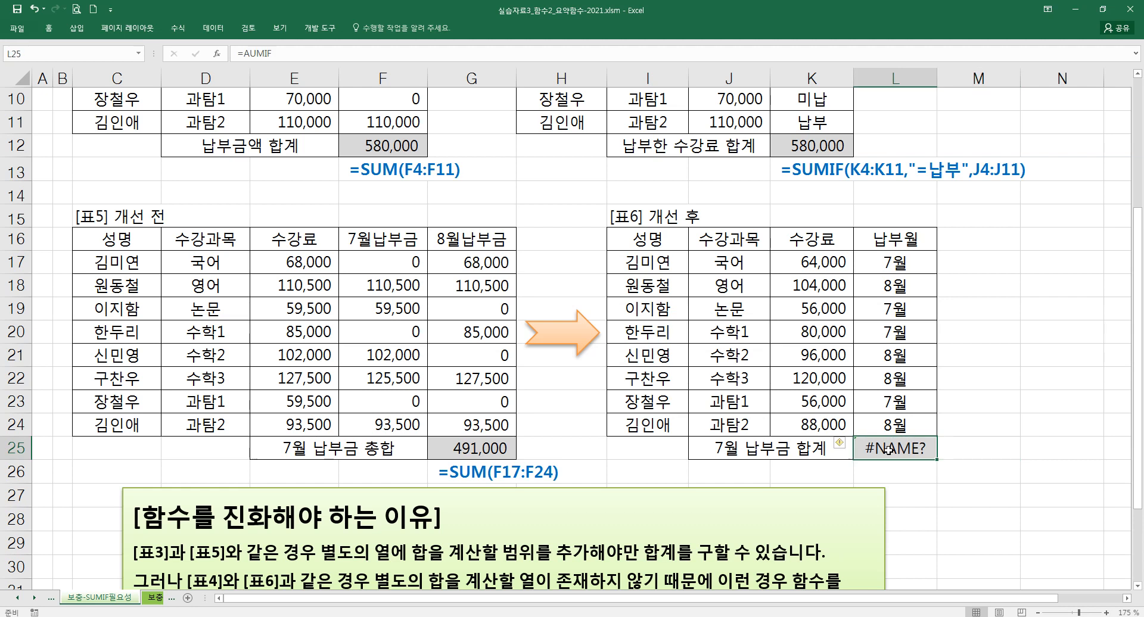
text(=녀ㅡㅑㄹ)
key(BackSpace)
key(BackSpace)
key(BackSpace)
key(BackSpace)
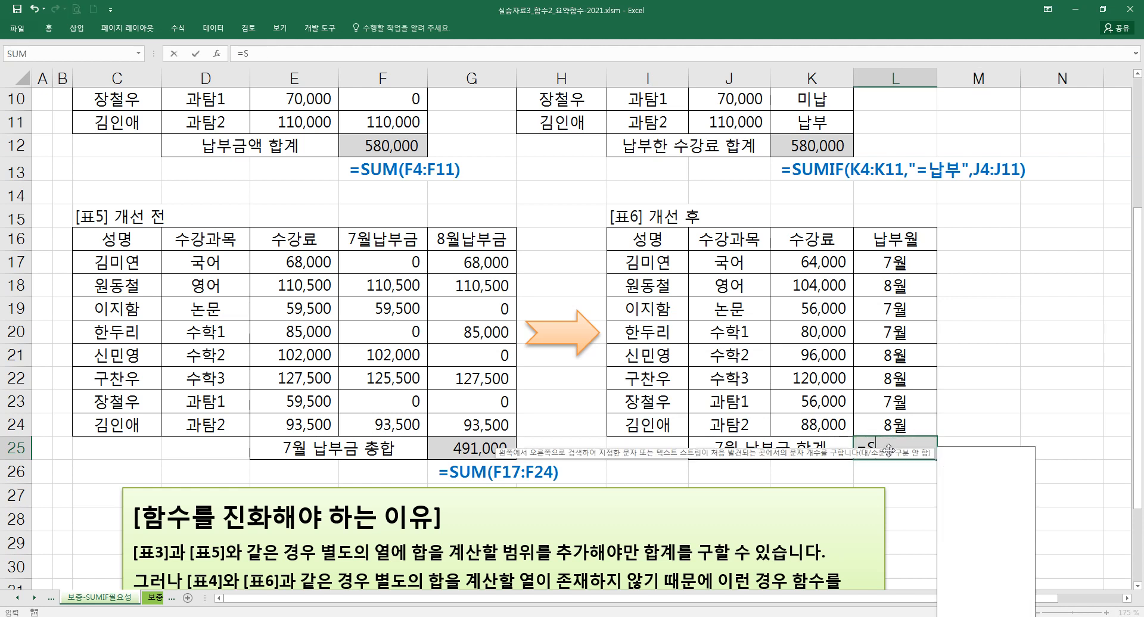
text(SUMIF()
key(ctrl+a)
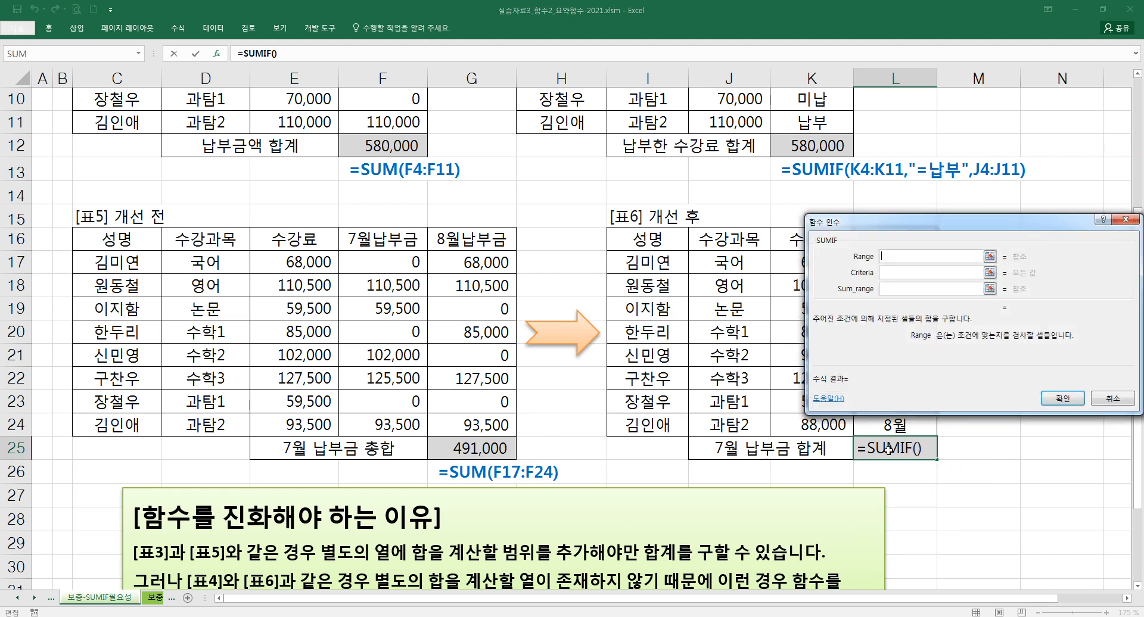
drag(894, 229, 778, 483)
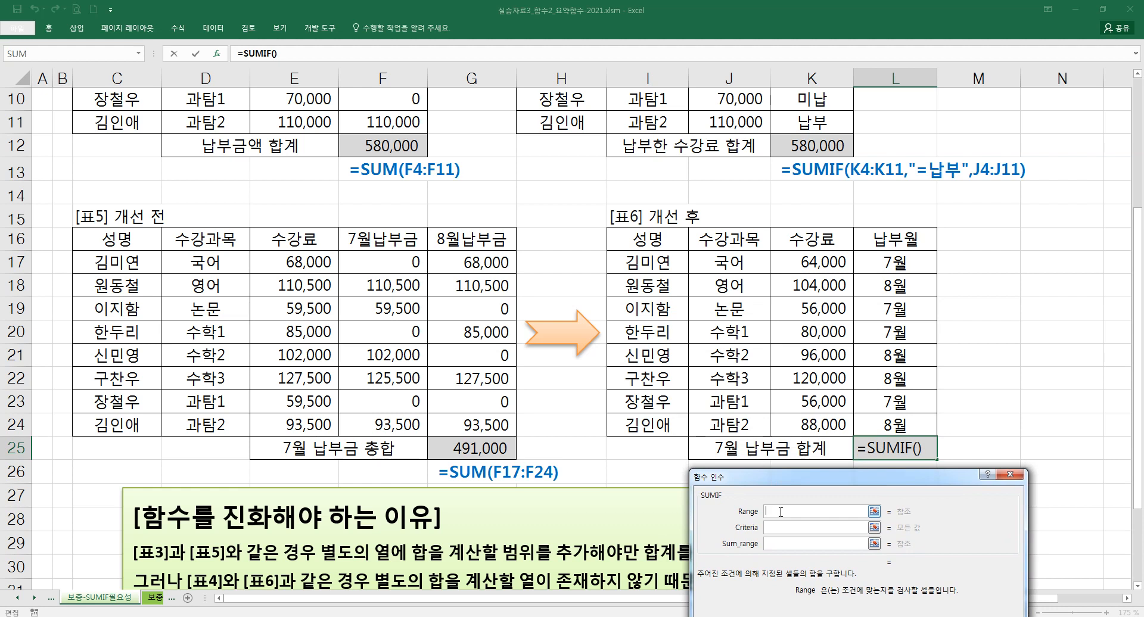
- Complete the SUMIF formula in L25 with range L17:L24, criteria "=7월" and sum range K17:K24
drag(886, 263, 889, 416)
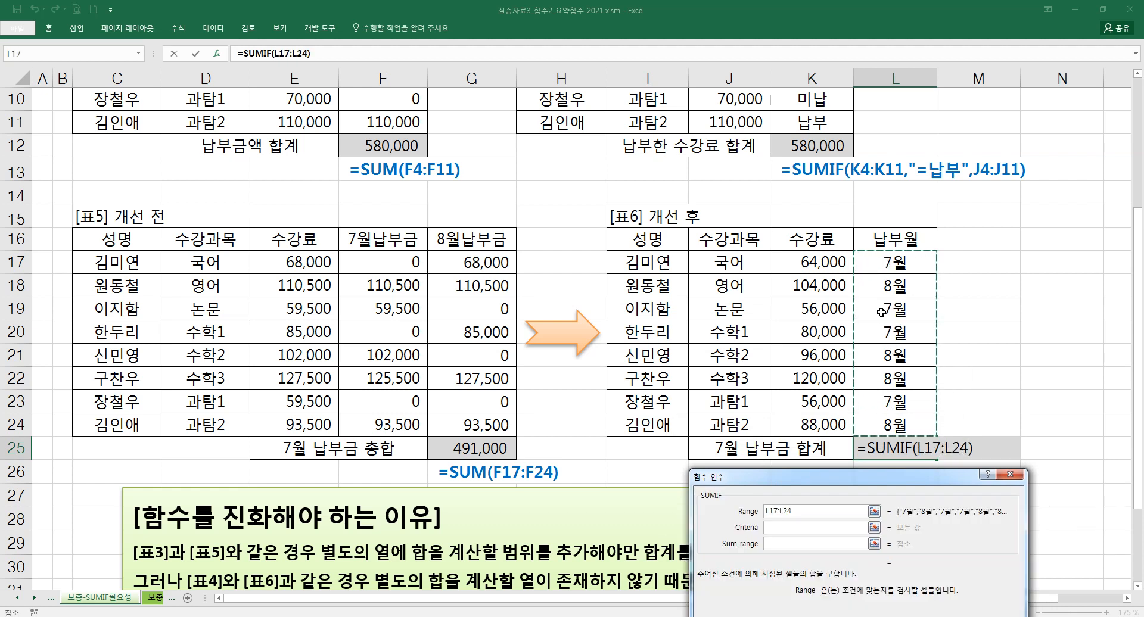
click(804, 528)
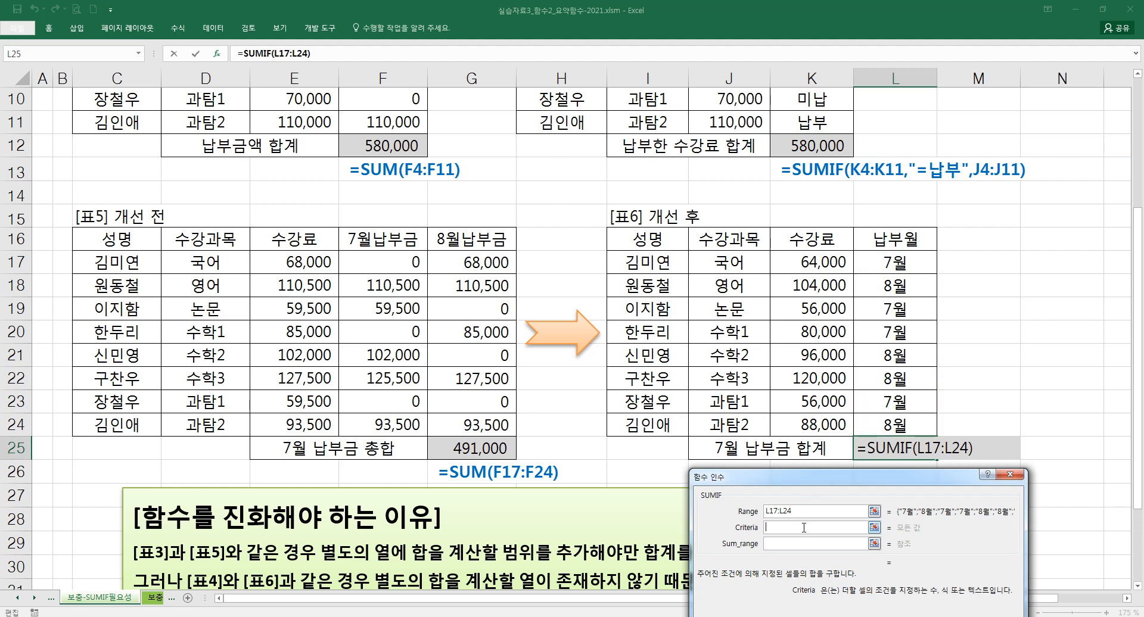
text(=)
text(7DNJ)
key(BackSpace)
key(BackSpace)
key(BackSpace)
text(월)
key(Tab)
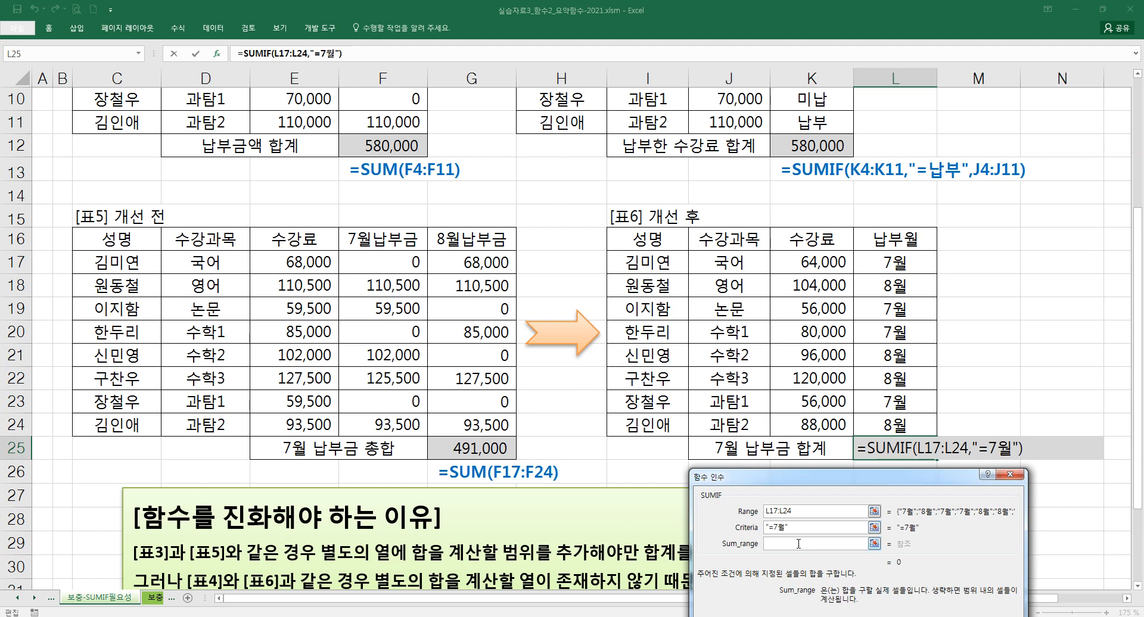
drag(816, 268, 814, 425)
drag(872, 480, 788, 272)
click(863, 447)
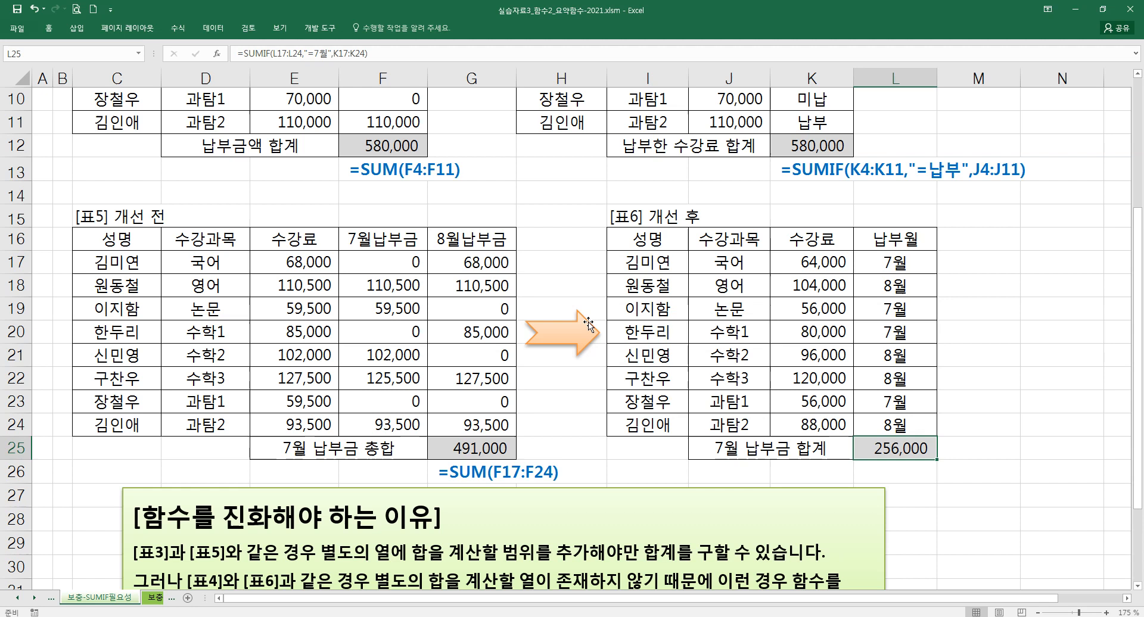
- Change the 납부월 entries of [표6] in L18 to 7월 and in L20 to 8월
drag(404, 286, 892, 314)
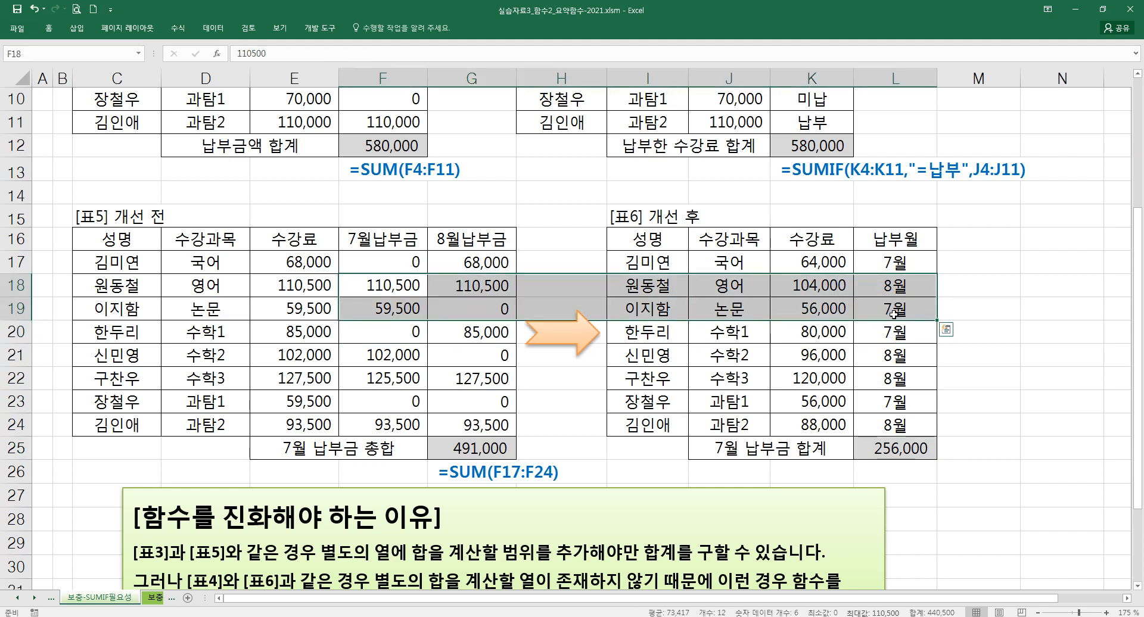
click(892, 289)
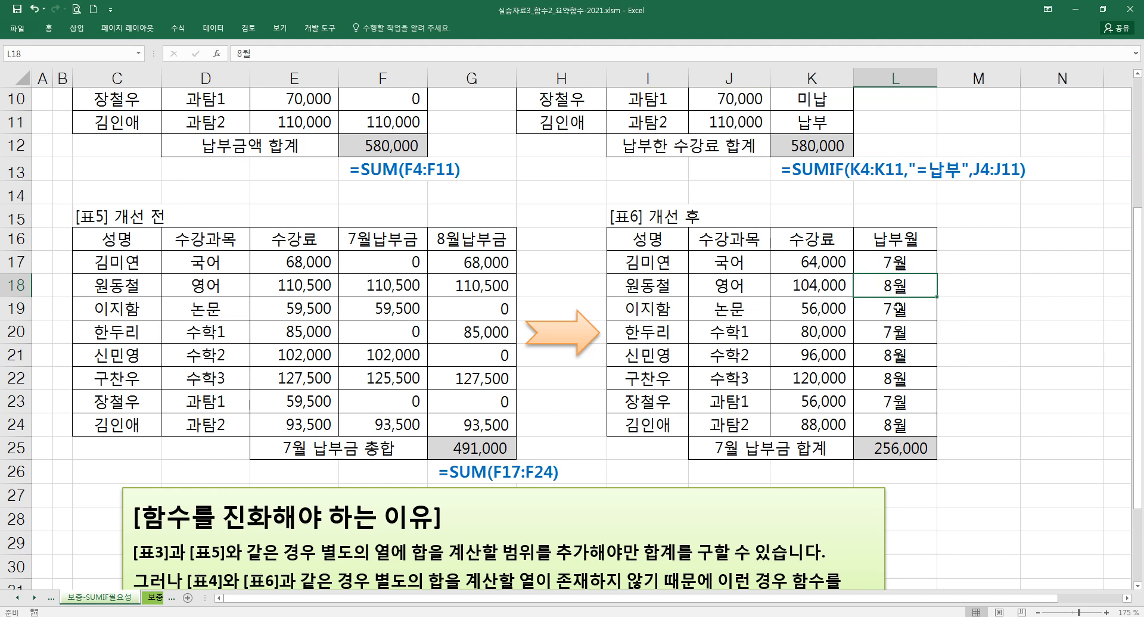
text(7우ㅓㄹ)
key(Return)
key(Return)
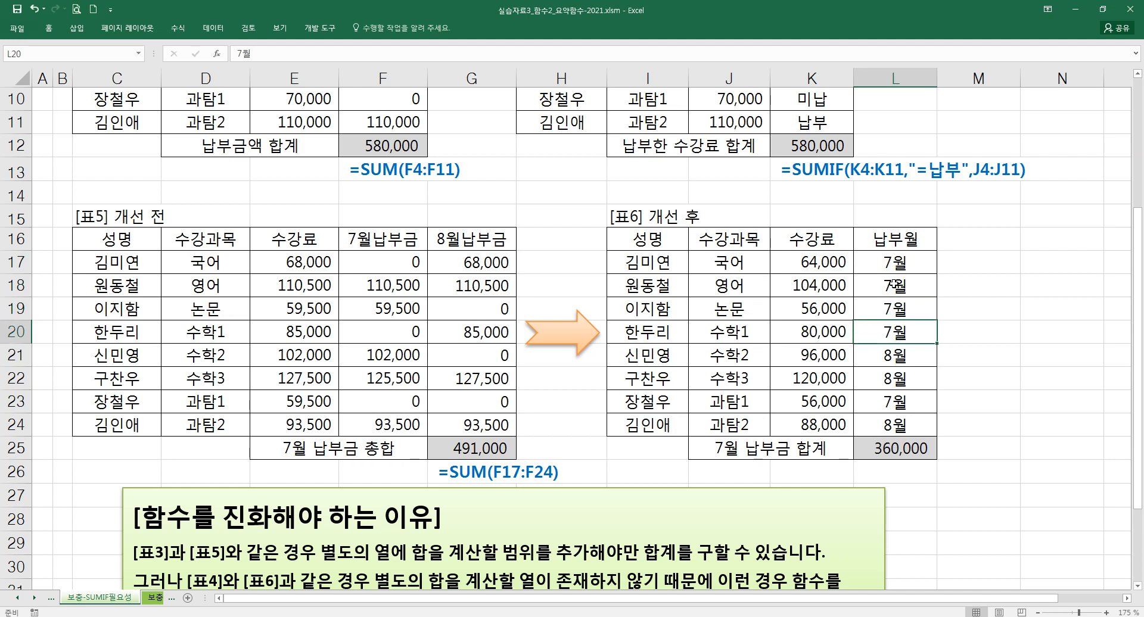
text(8월)
key(Return)
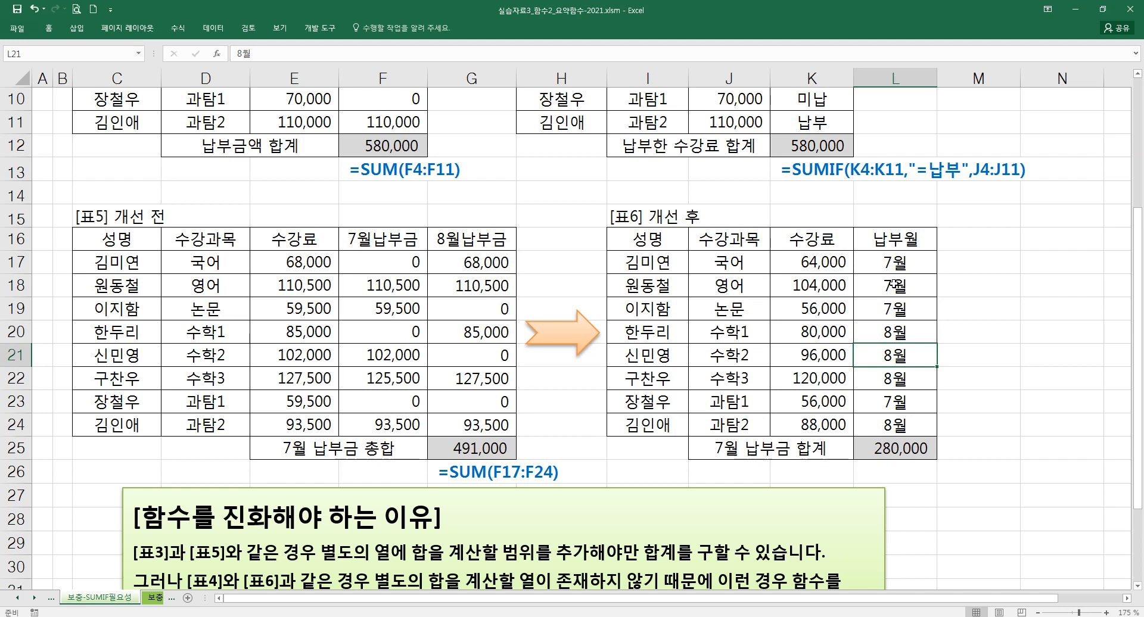
- Set the 납부월 entries of [표6] to 7월 in L21, L22 and L24, and to 8월 in L23
text(7월)
key(Return)
text(7)
text(월)
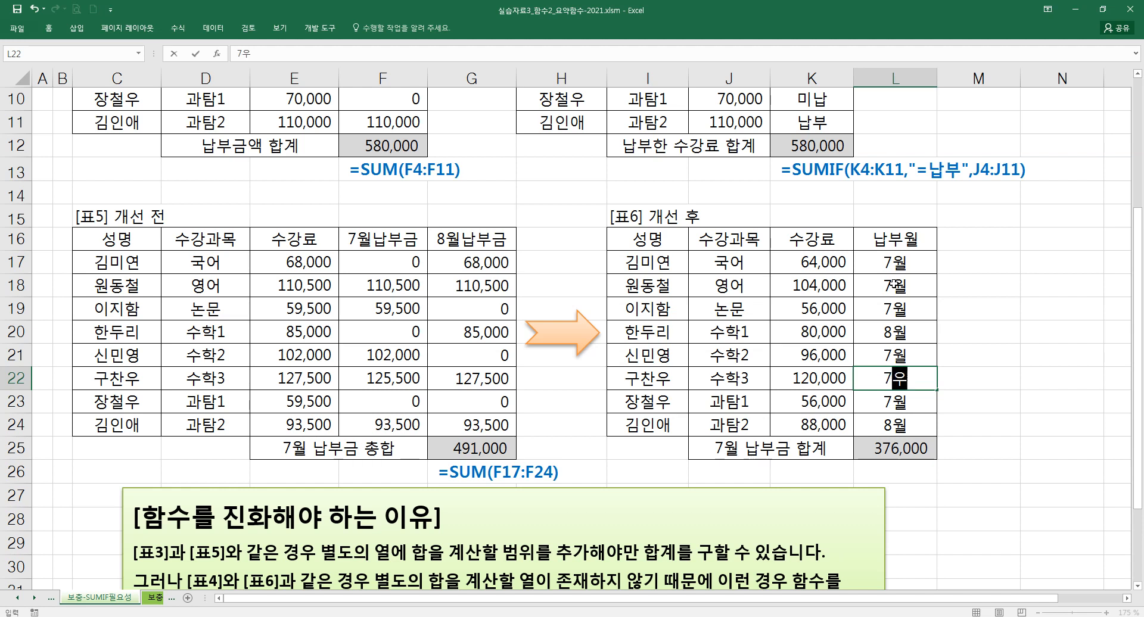
key(Return)
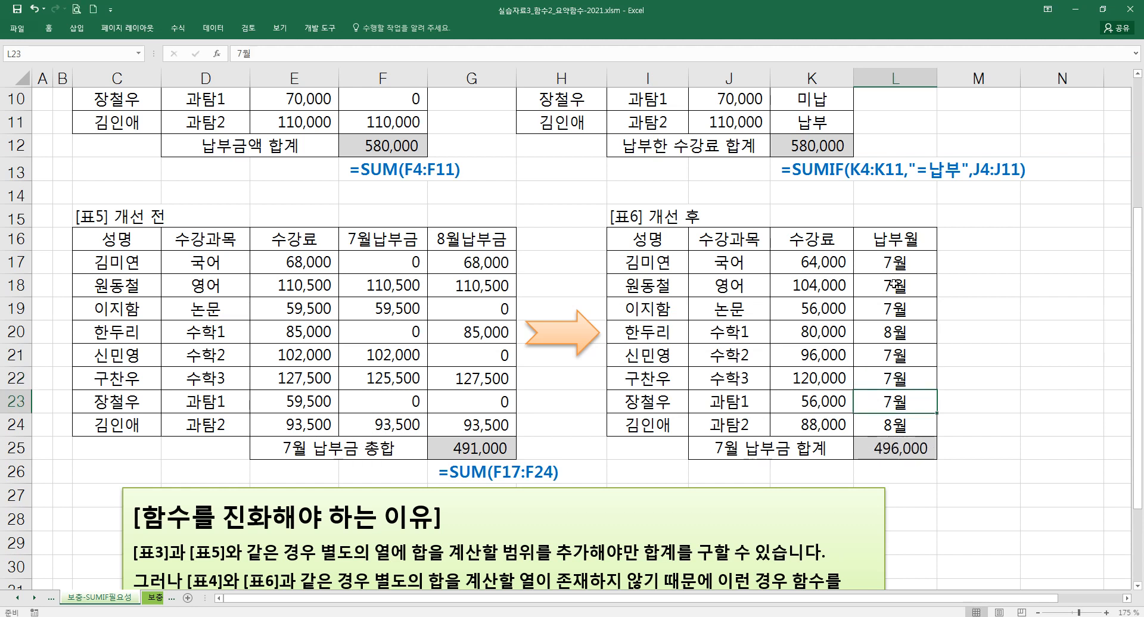
text(8월)
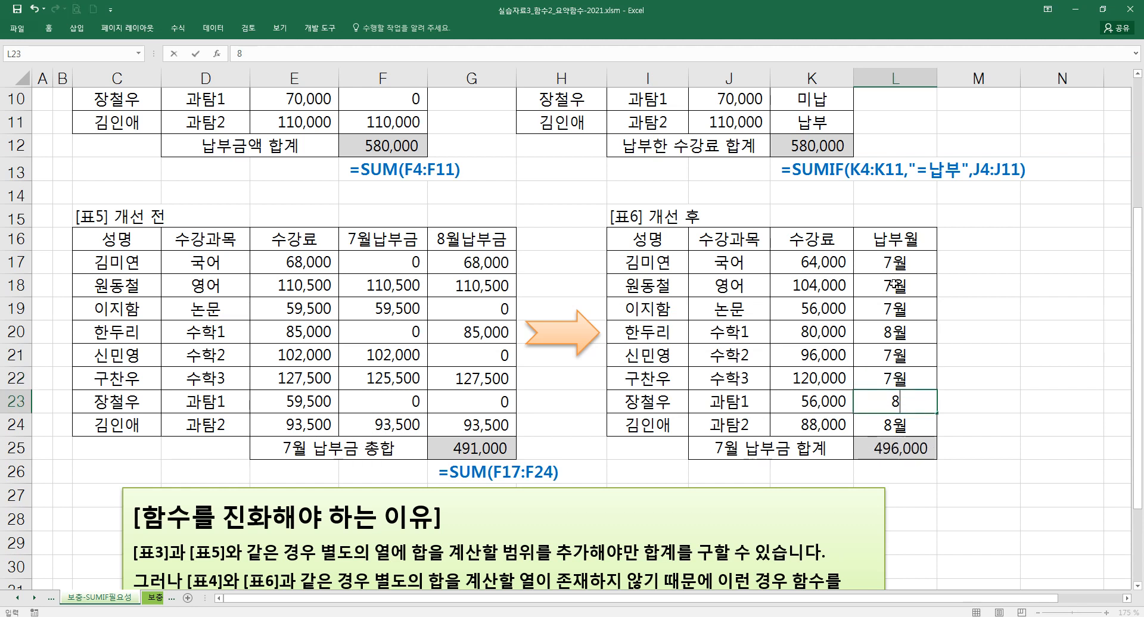
key(Return)
text(7월)
key(Return)
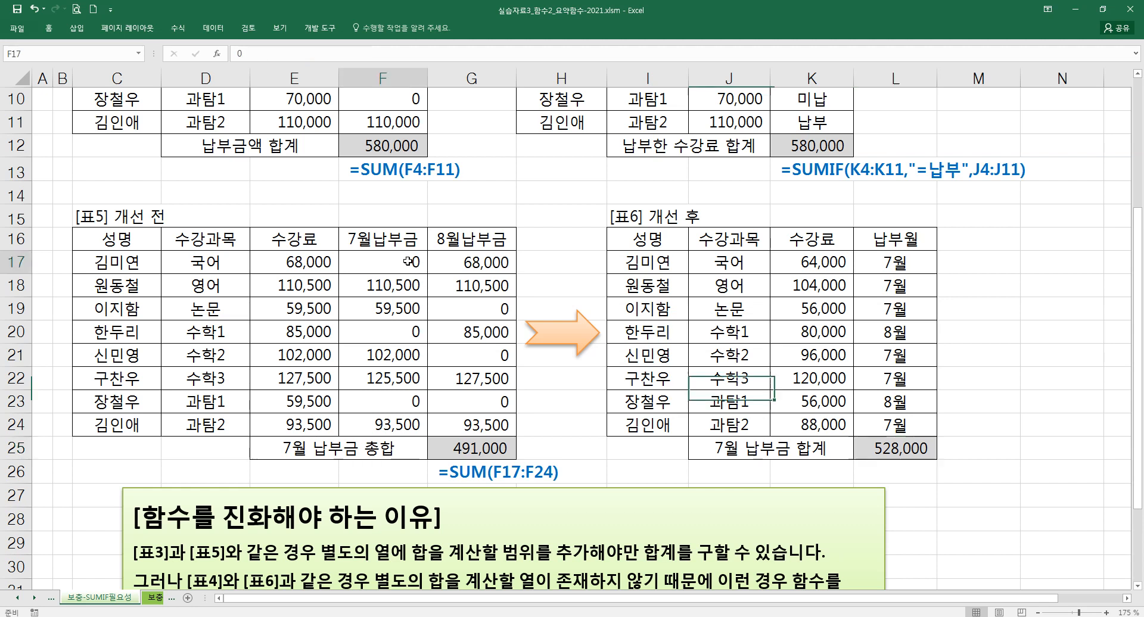
drag(408, 285, 868, 425)
click(885, 261)
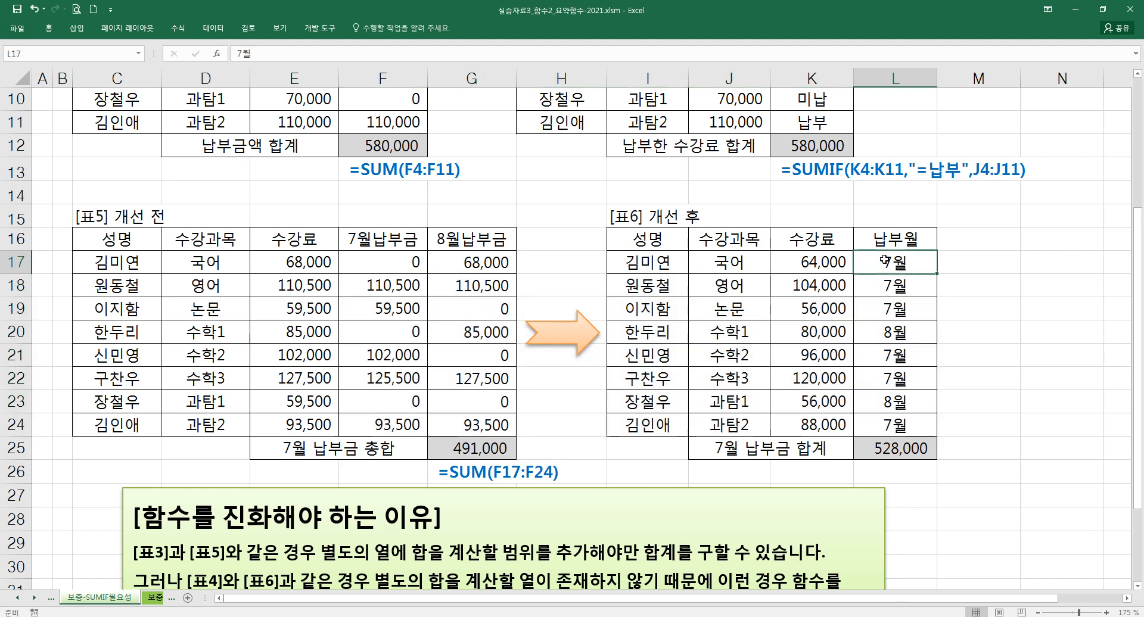
- Set the 납부월 entry in L17 of [표6] to 8월 and check the total in L25
text(8월)
key(Return)
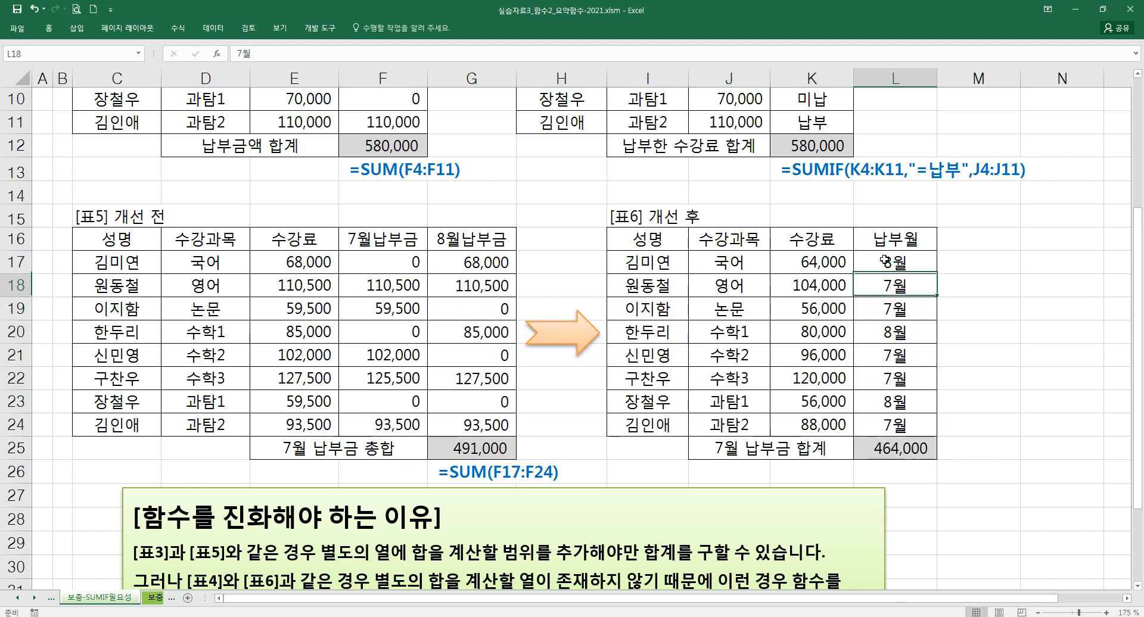
click(858, 447)
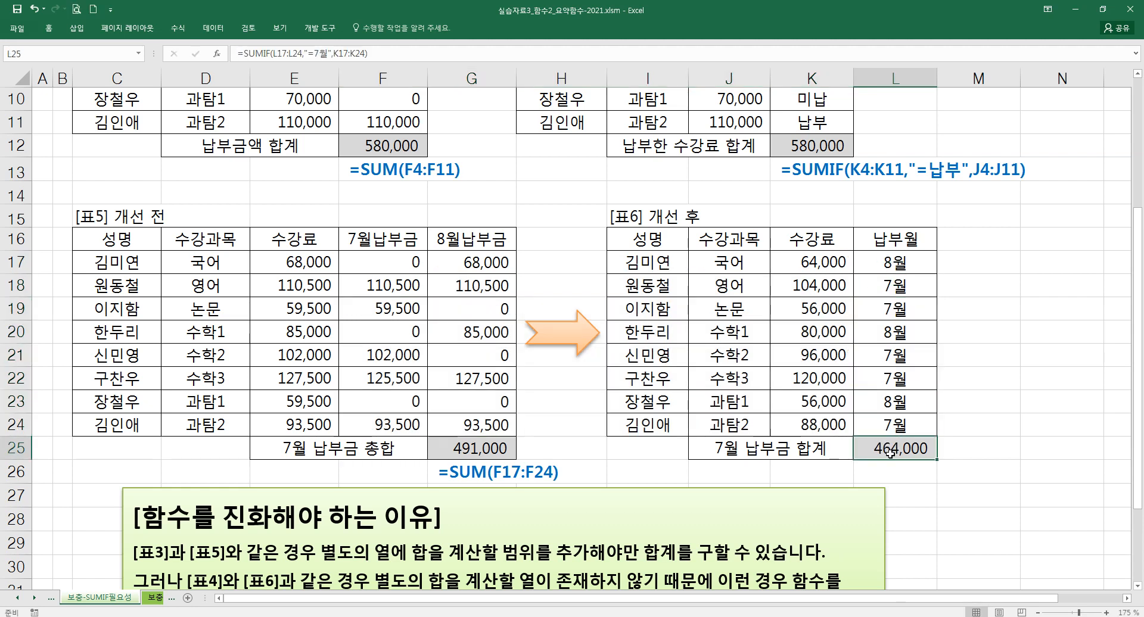
- Copy the 수강료 values E17:E24 from [표5] over the 수강료 column of [표6], starting at K17
click(809, 425)
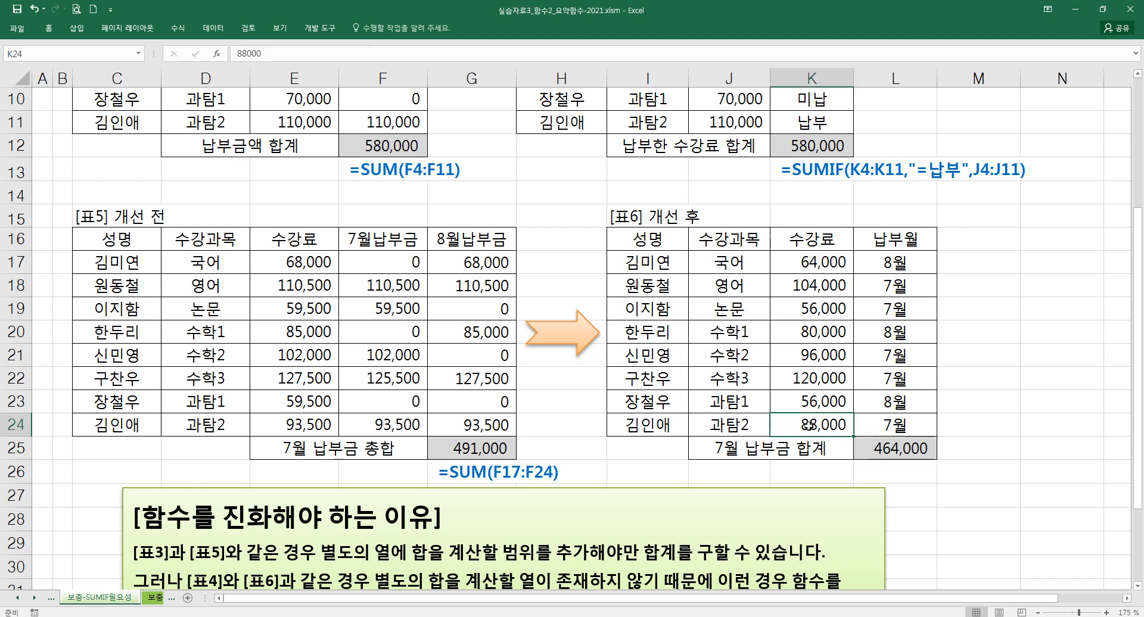
drag(309, 262, 306, 422)
key(ctrl+c)
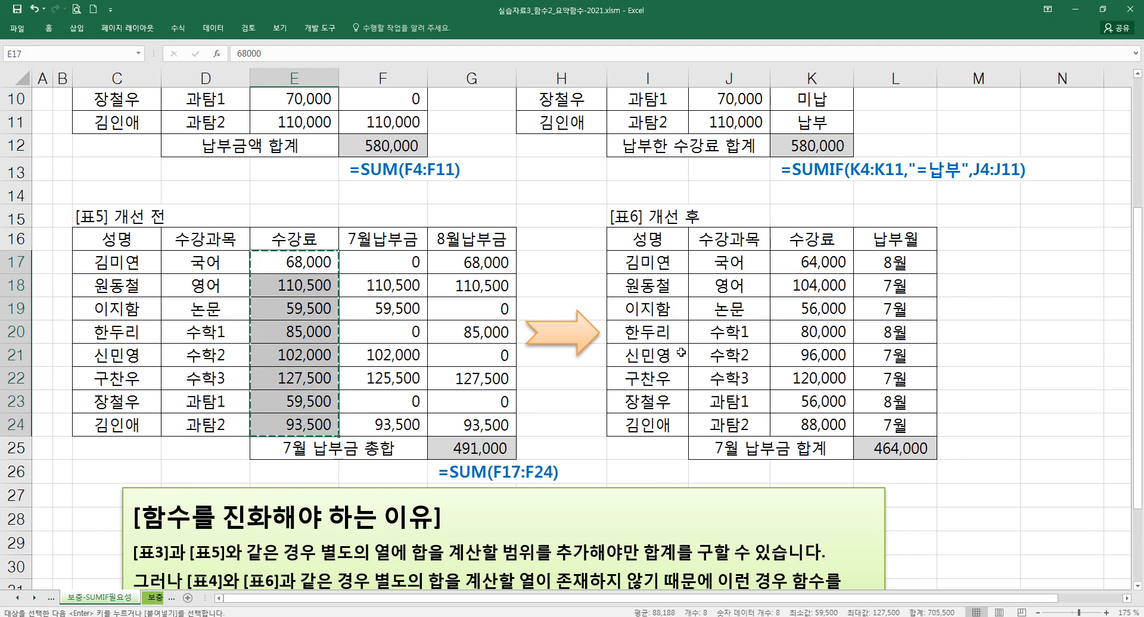
click(806, 255)
key(ctrl+v)
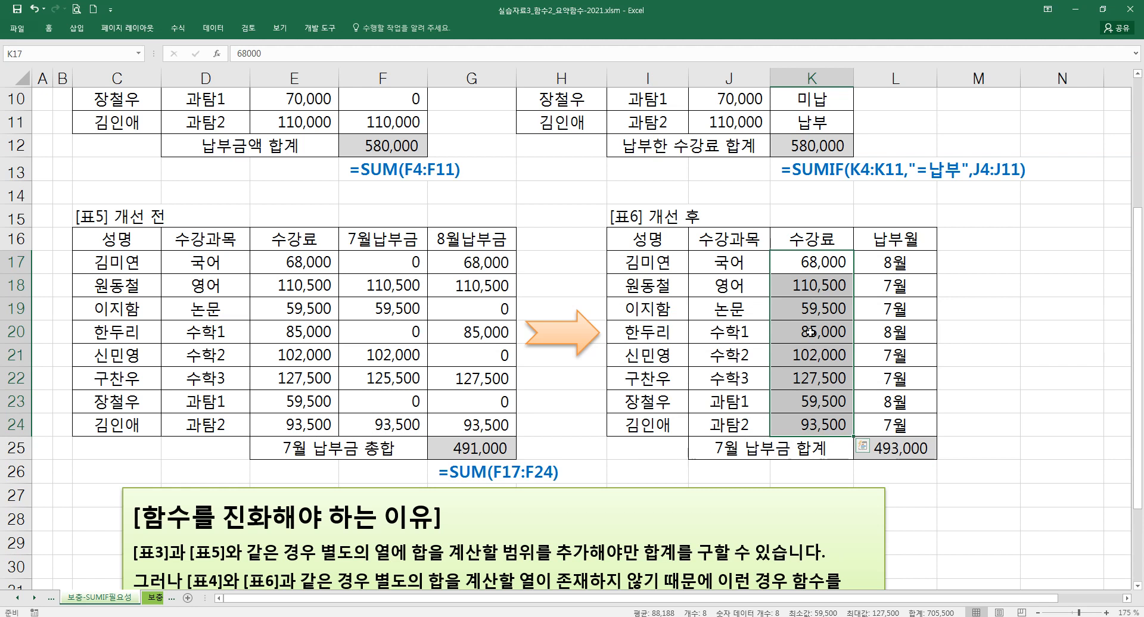
- Check the 수강료 values of [표6] from K17 to K23 one by one and inspect the SUMIF formula in L25
click(818, 262)
click(814, 287)
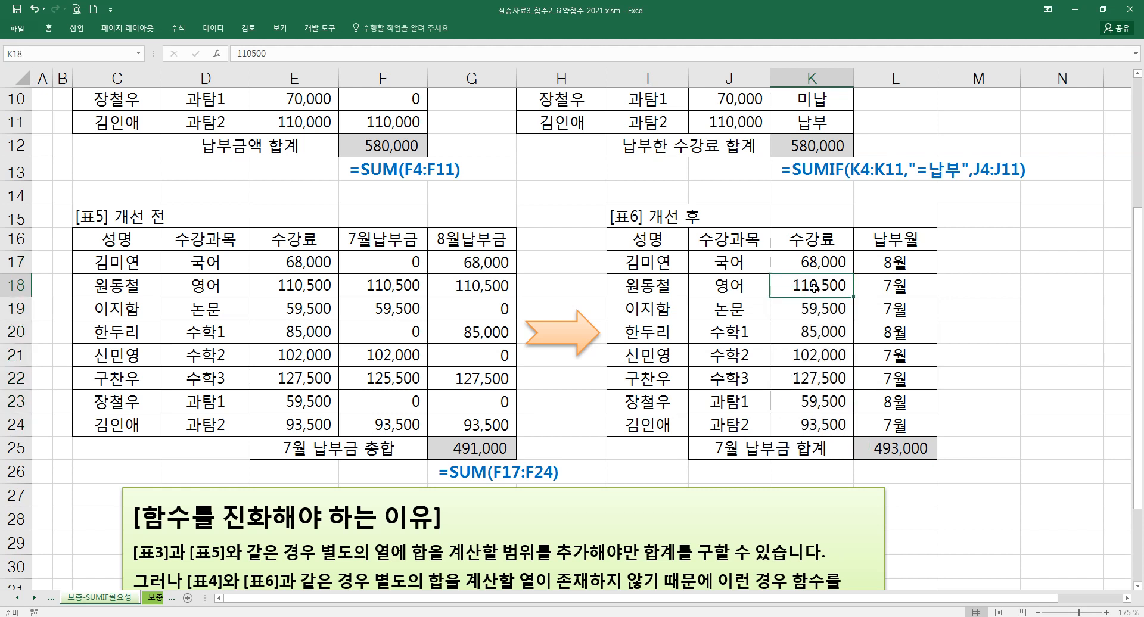
click(814, 318)
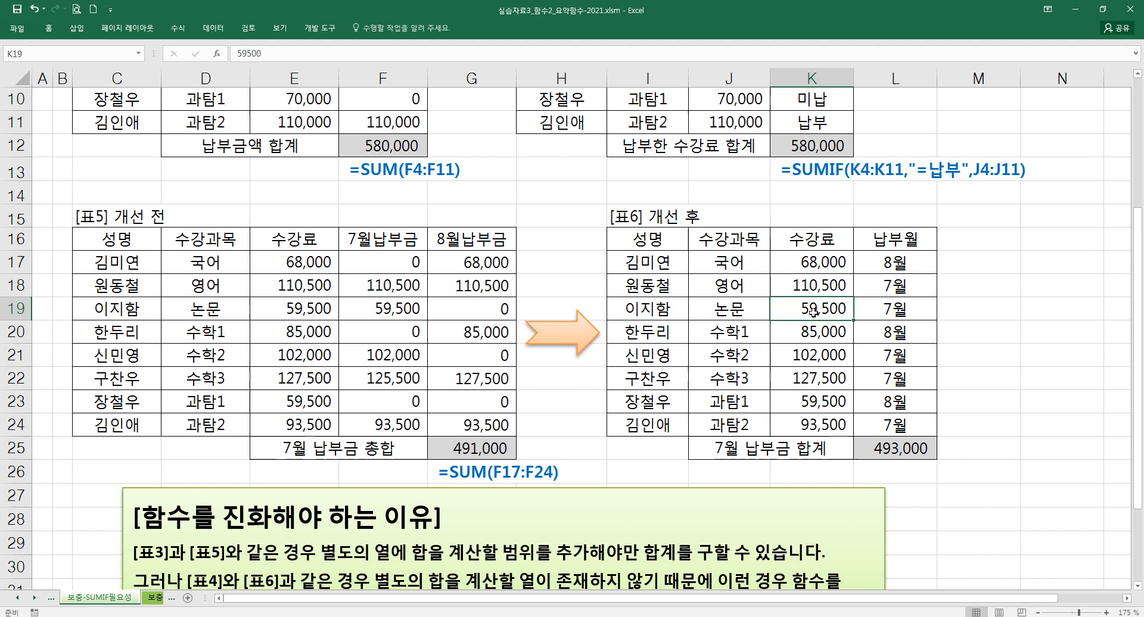
click(809, 333)
click(809, 359)
click(809, 388)
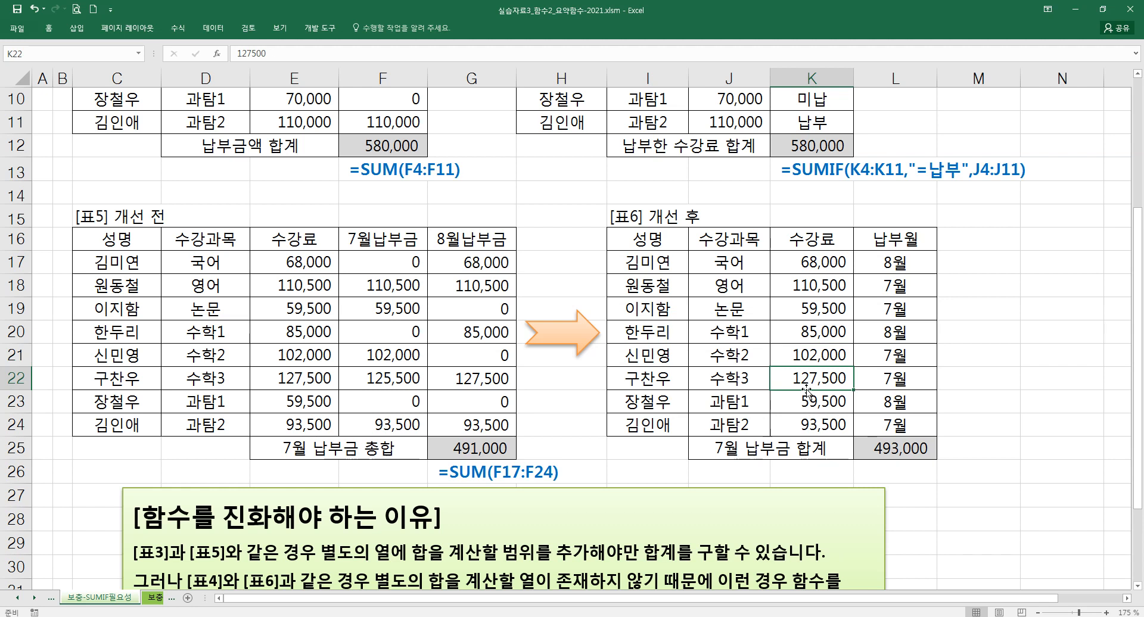
click(808, 404)
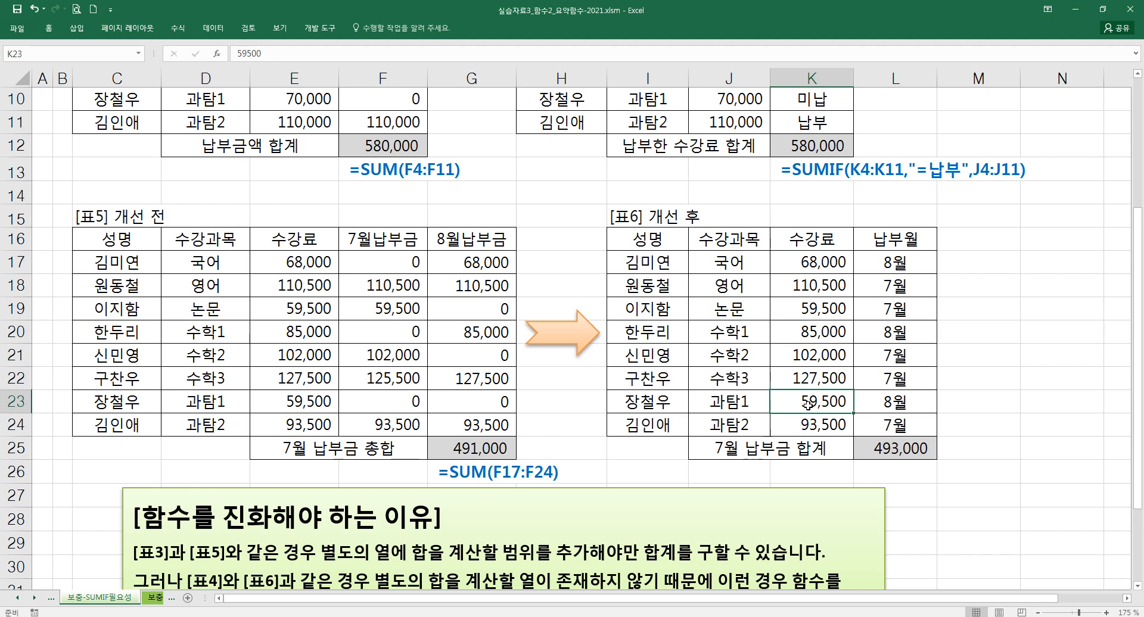
double_click(894, 450)
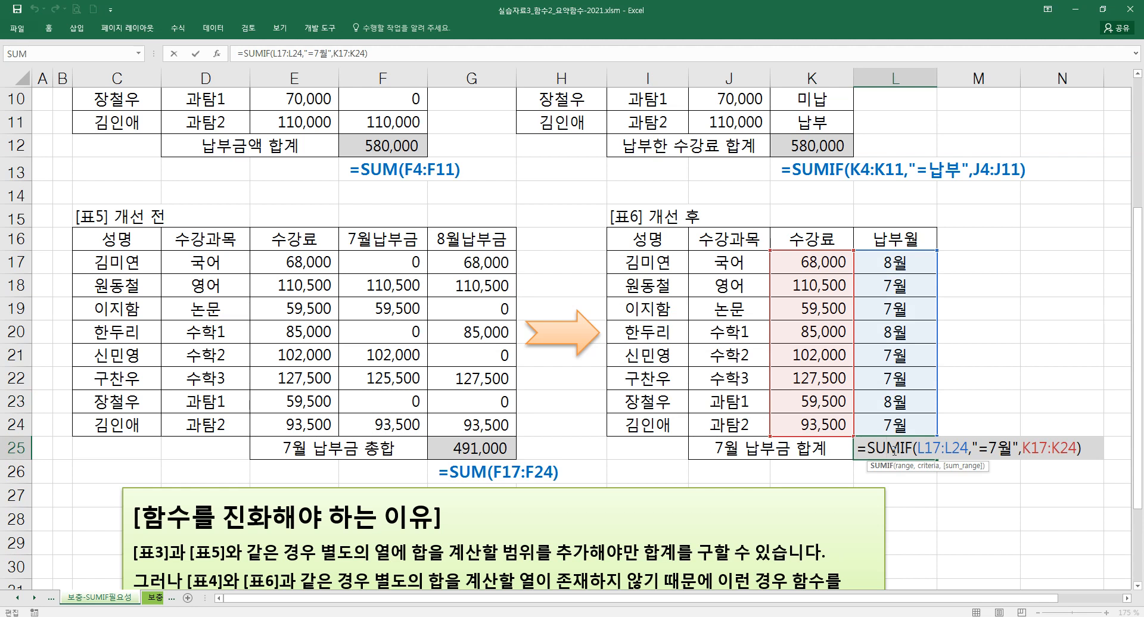
key(Return)
- Select the 7월 entries of [표6] and then their fees in K18, K19, K21, K22 and K24 to check their sum
drag(888, 285, 892, 379)
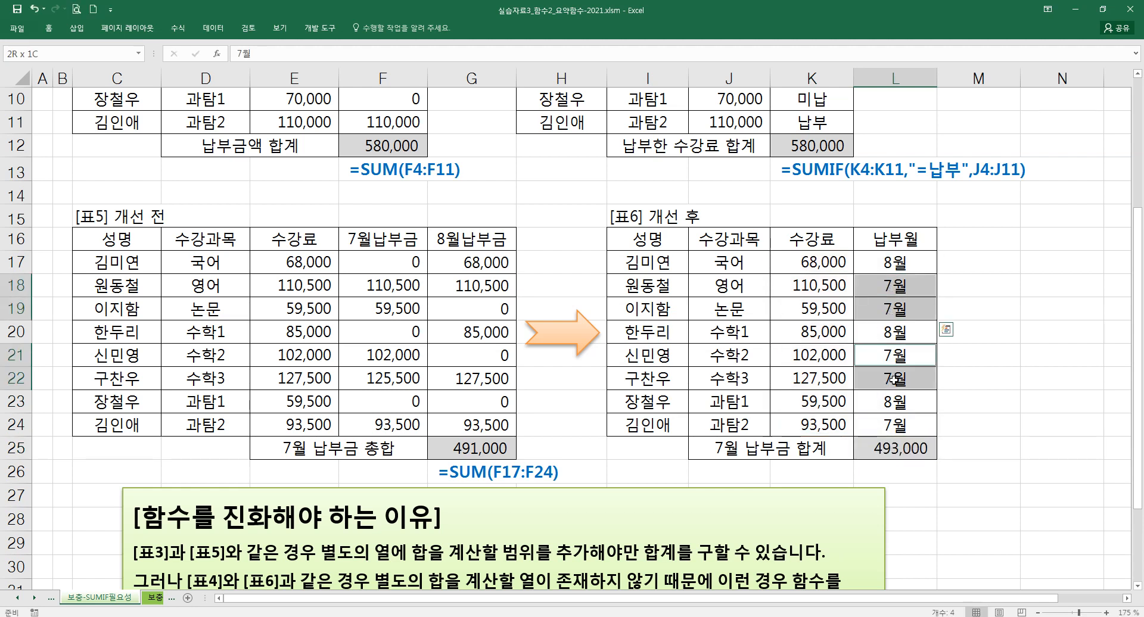
ctrl+click(892, 426)
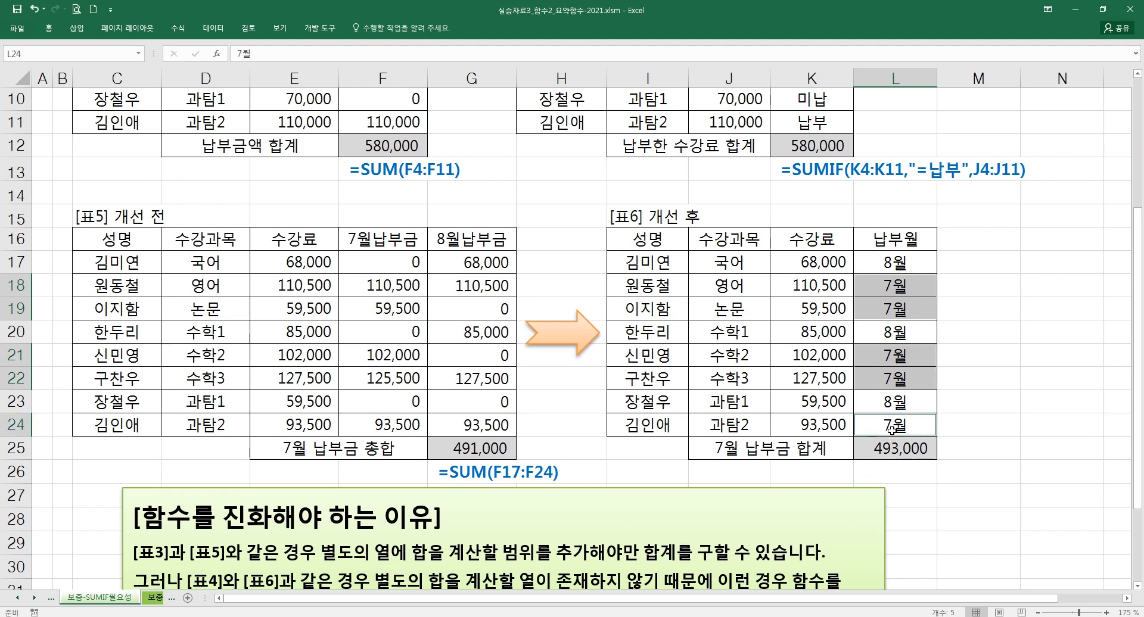
click(828, 427)
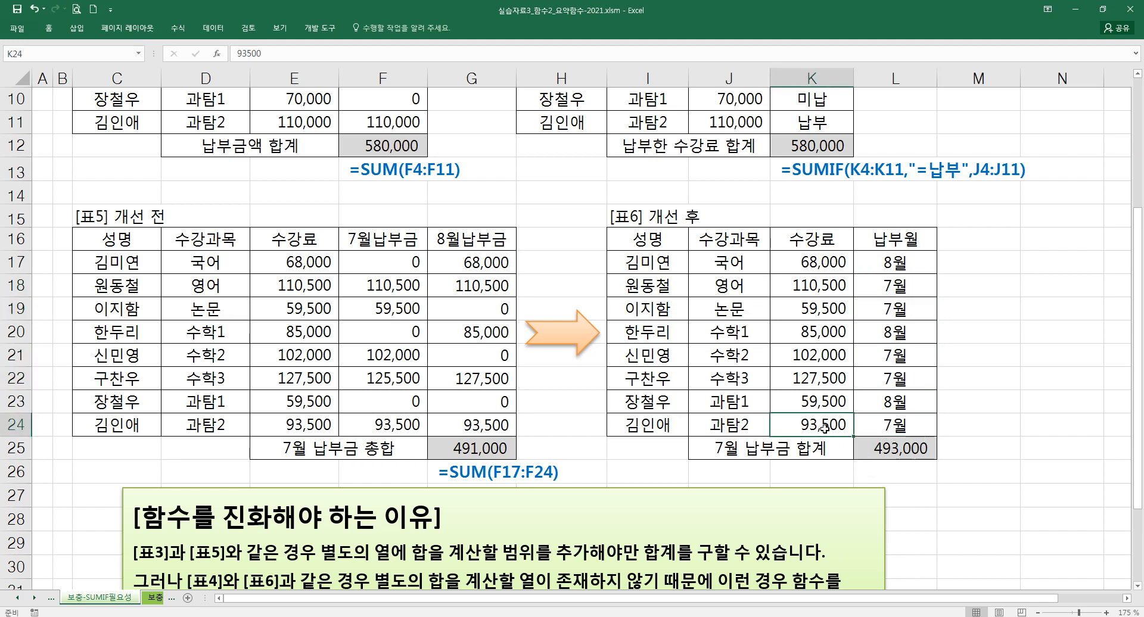
ctrl+click(822, 379)
ctrl+click(824, 359)
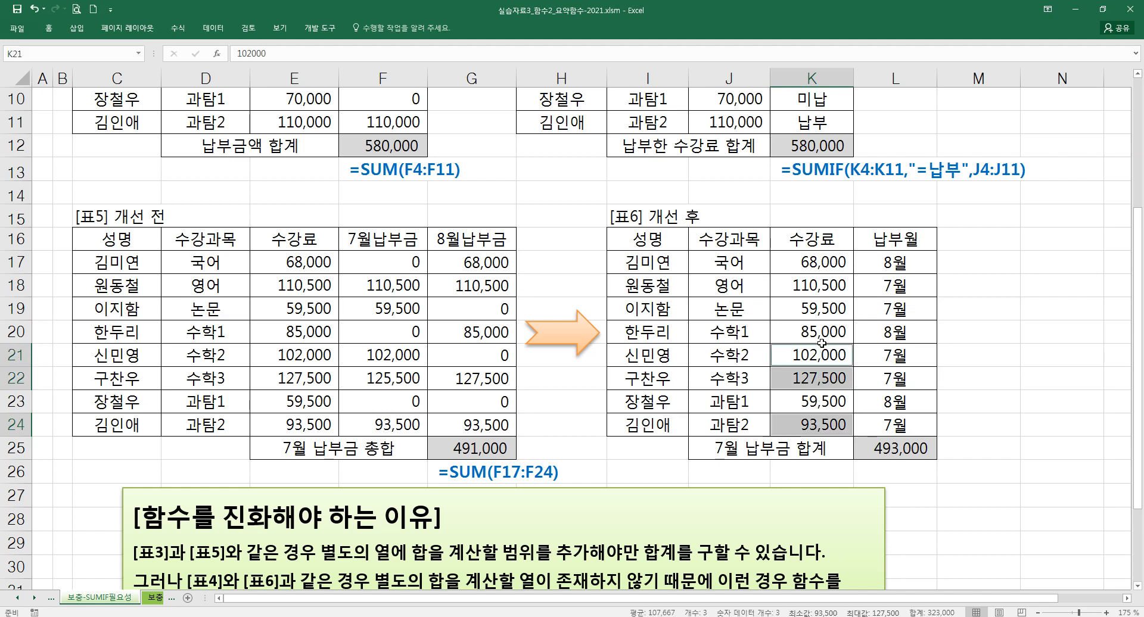
ctrl+click(819, 307)
ctrl+click(817, 286)
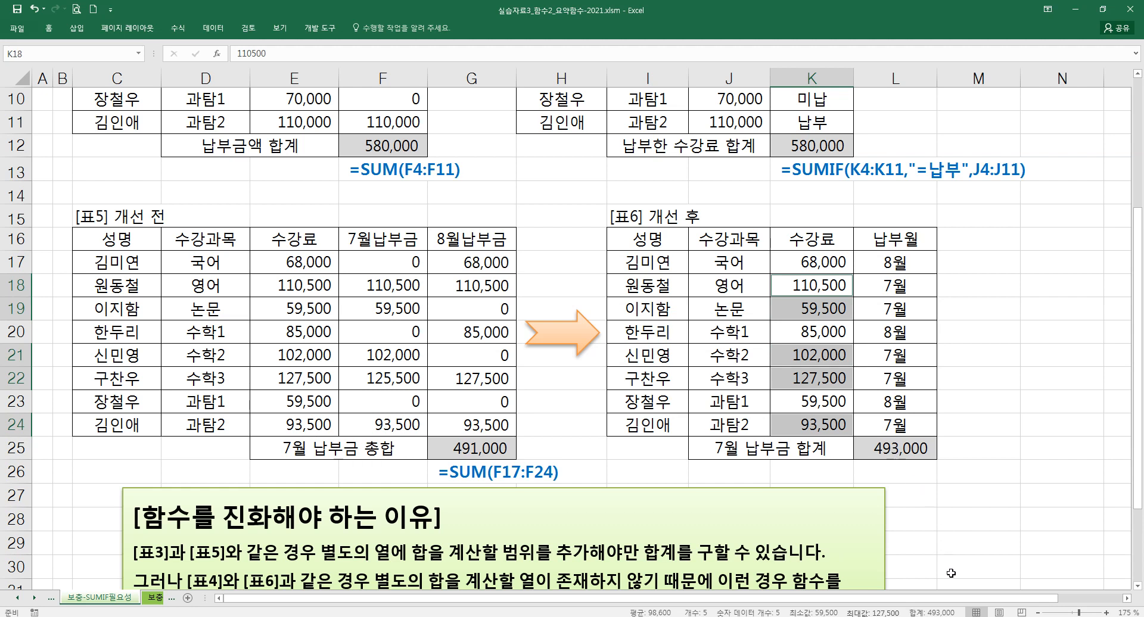
- Inspect the SUM formula in G25 of [표5] and retrace its range F17:F24
click(494, 447)
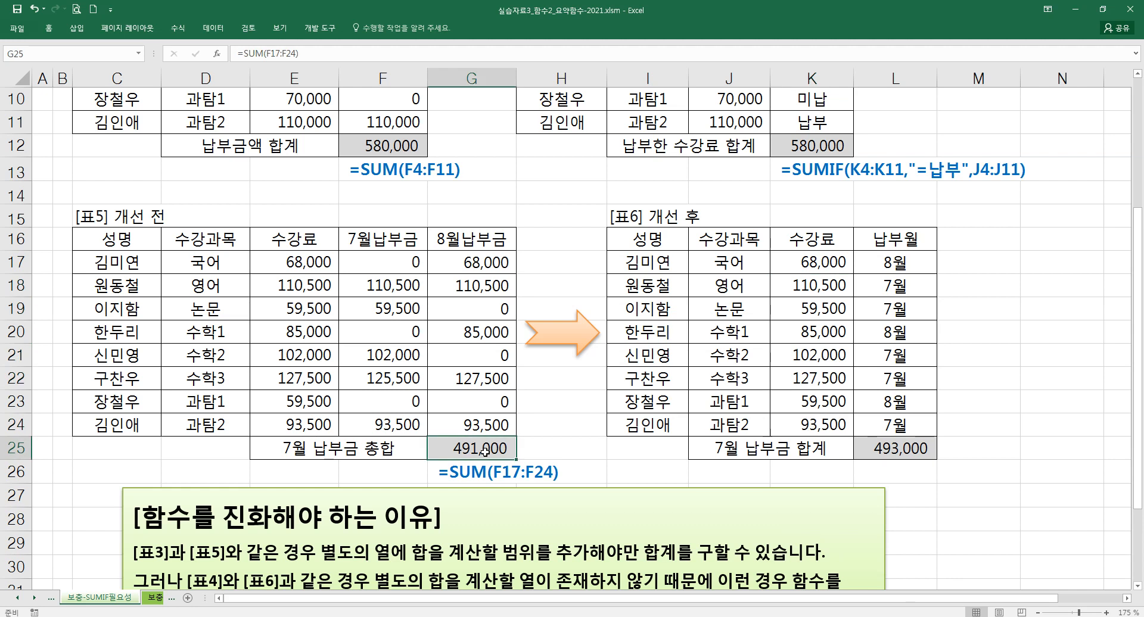
double_click(487, 451)
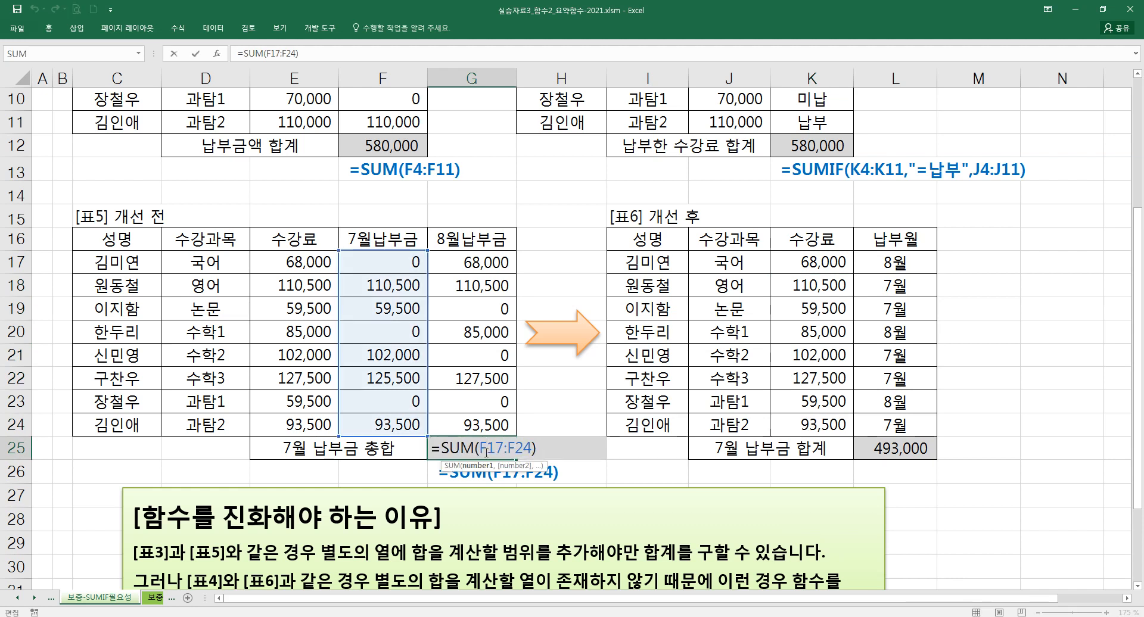
drag(482, 451, 533, 451)
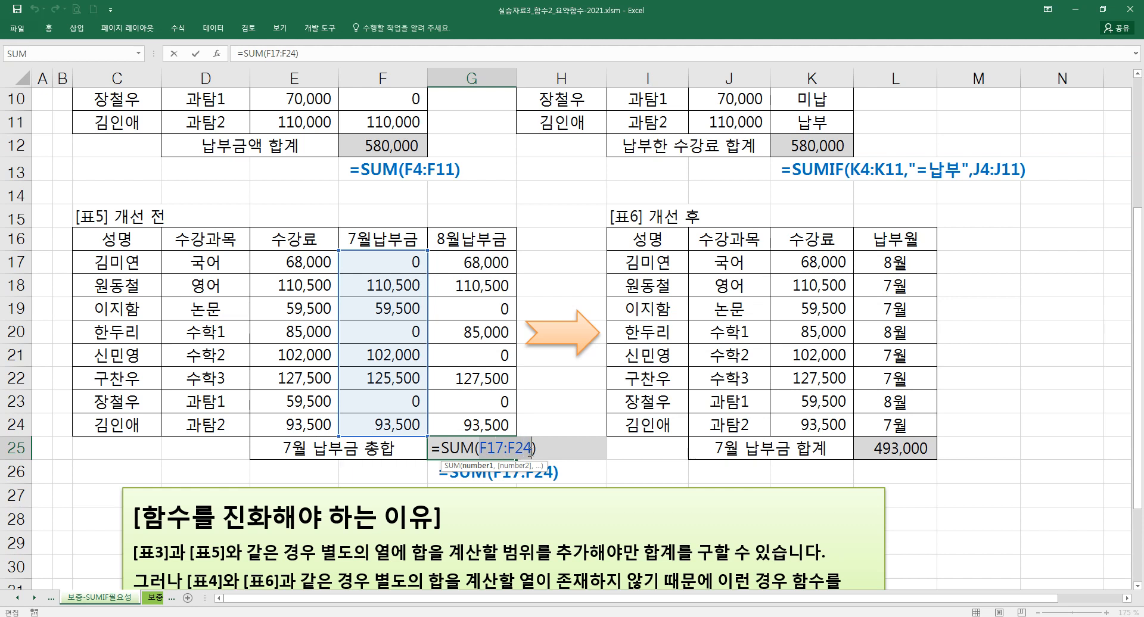
drag(398, 267, 397, 420)
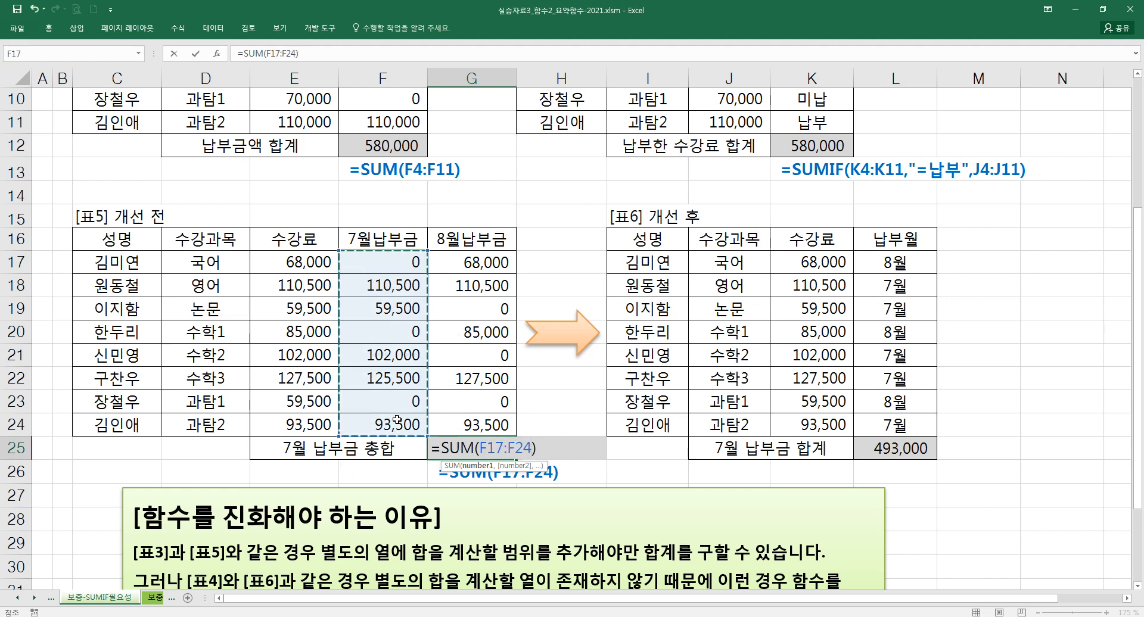
key(Return)
- Correct the 7월납부금 value in F22 of [표5] to 127500
click(474, 450)
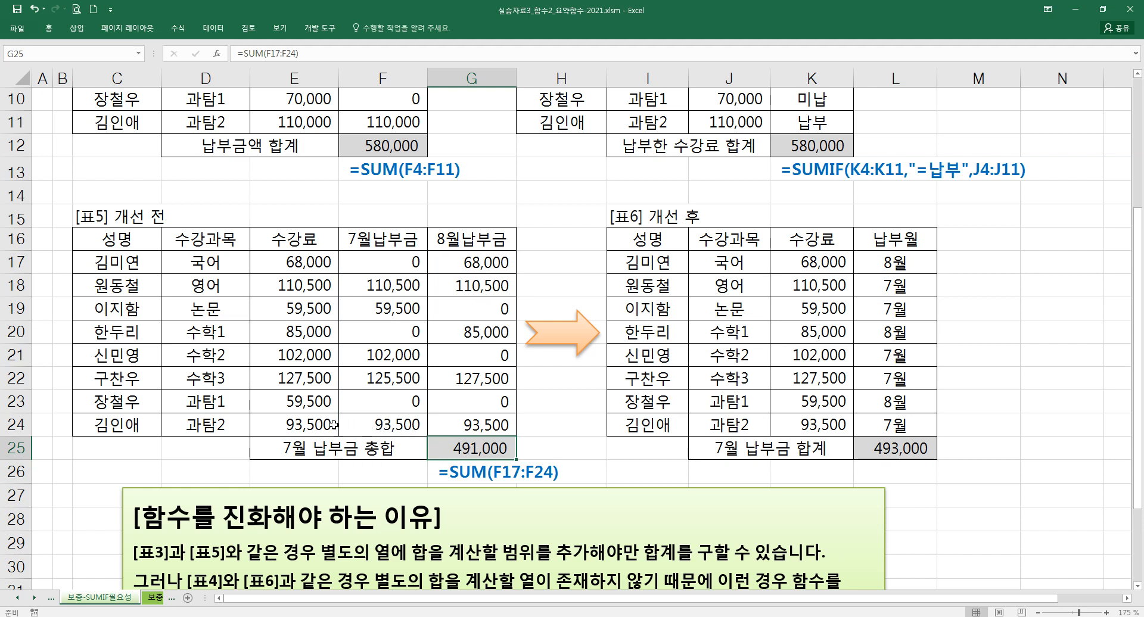
click(363, 426)
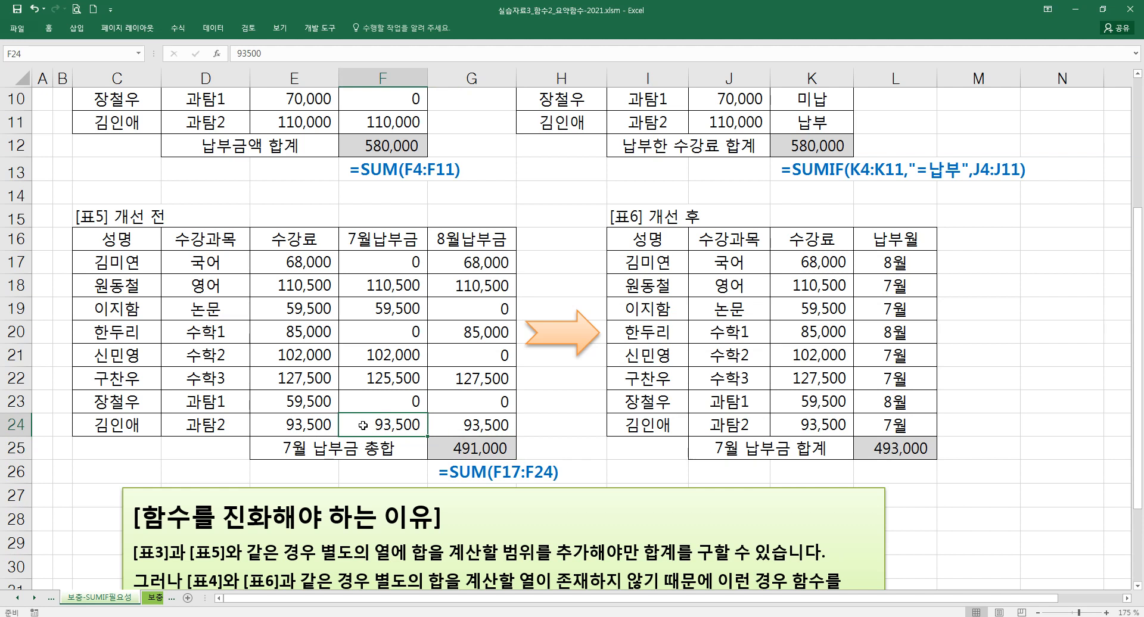
double_click(389, 378)
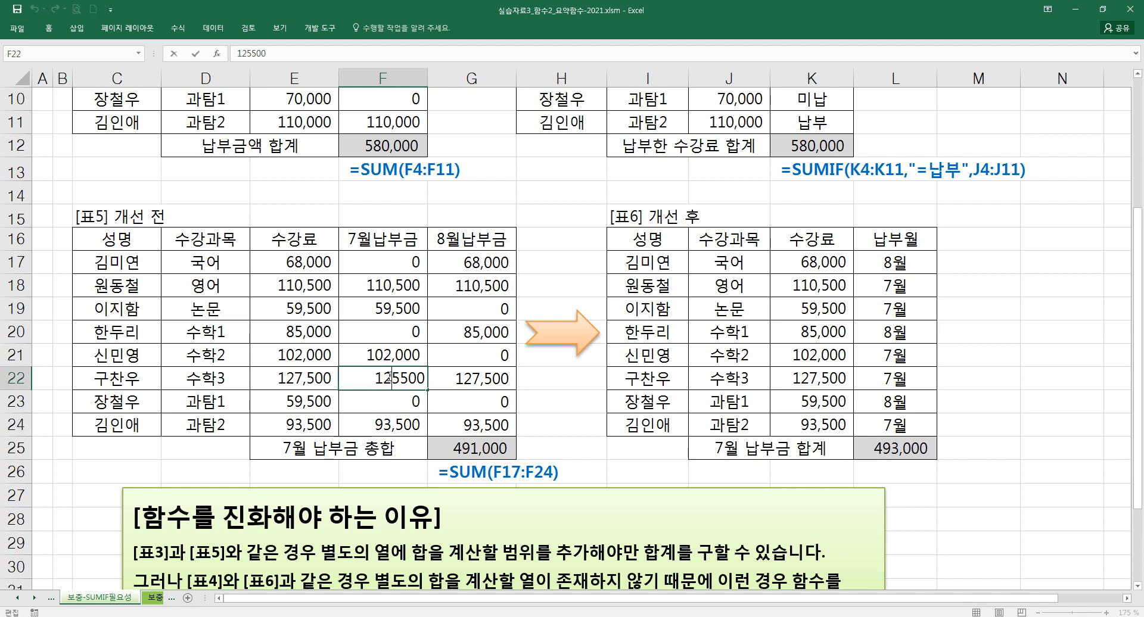
click(400, 378)
key(BackSpace)
text(7)
key(Return)
click(398, 380)
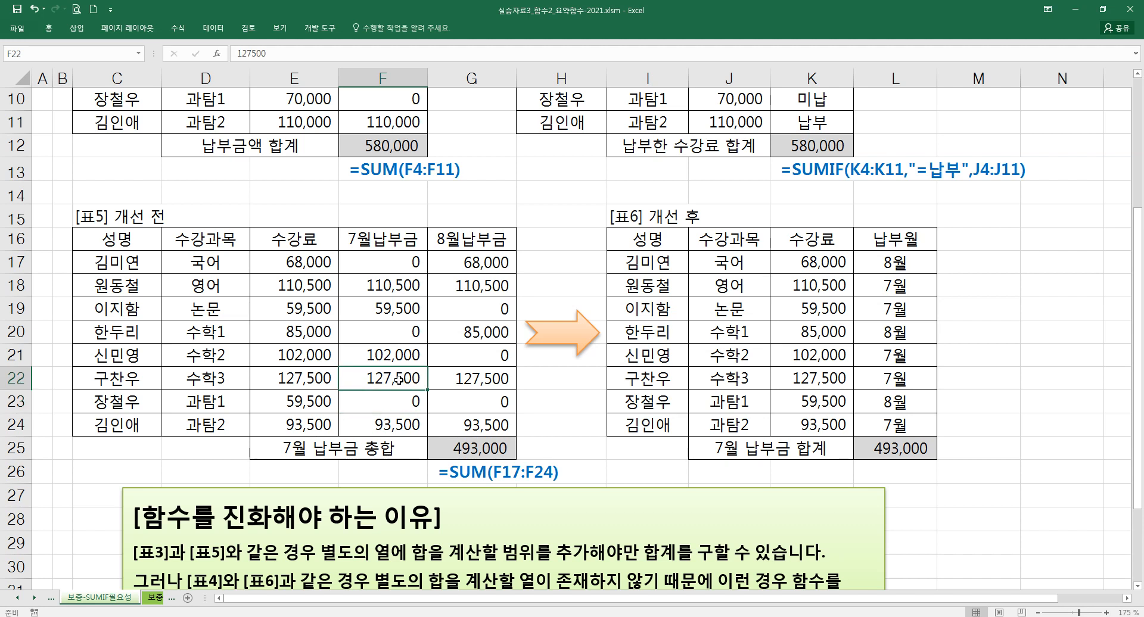
drag(428, 283, 388, 340)
drag(391, 296, 421, 341)
mouse_move(470, 299)
mouse_down()
mouse_move(447, 339)
mouse_move(472, 341)
mouse_move(432, 276)
mouse_move(380, 345)
mouse_up()
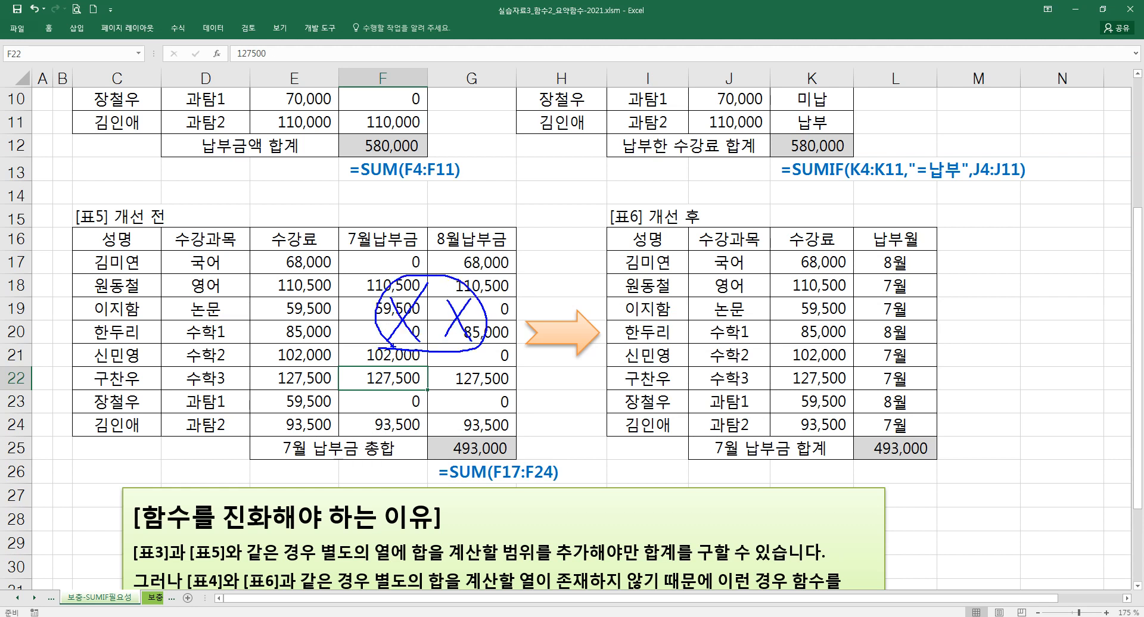
key(Escape)
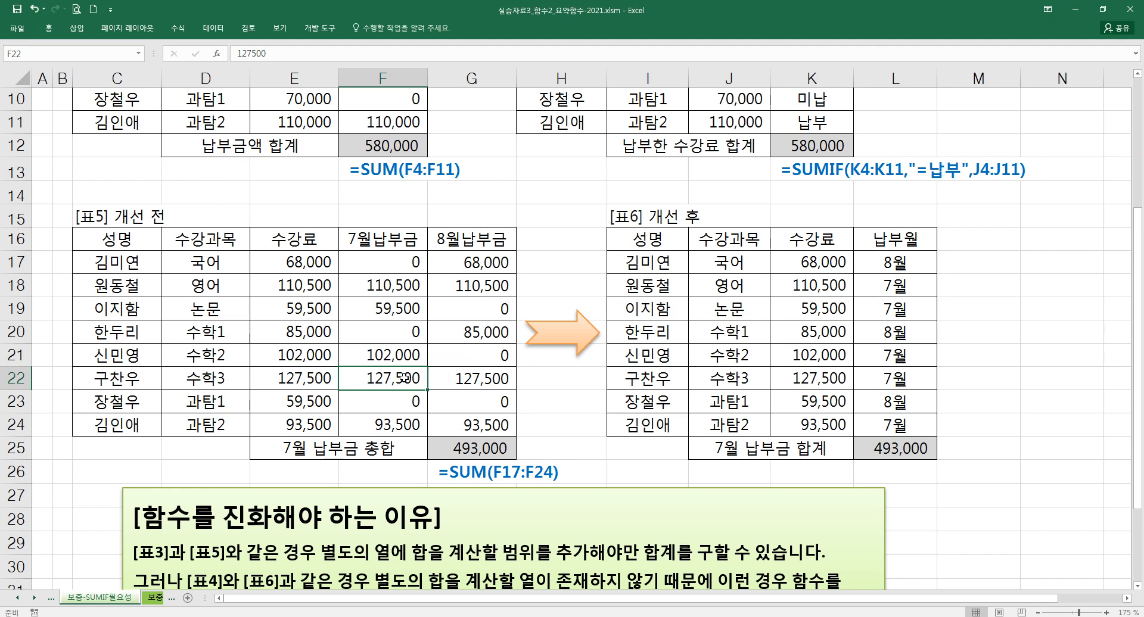
- Compare the row 22 entries of [표5] and [표6], and read the [함수를 진화해야 하는 이유] note below the tables
click(479, 417)
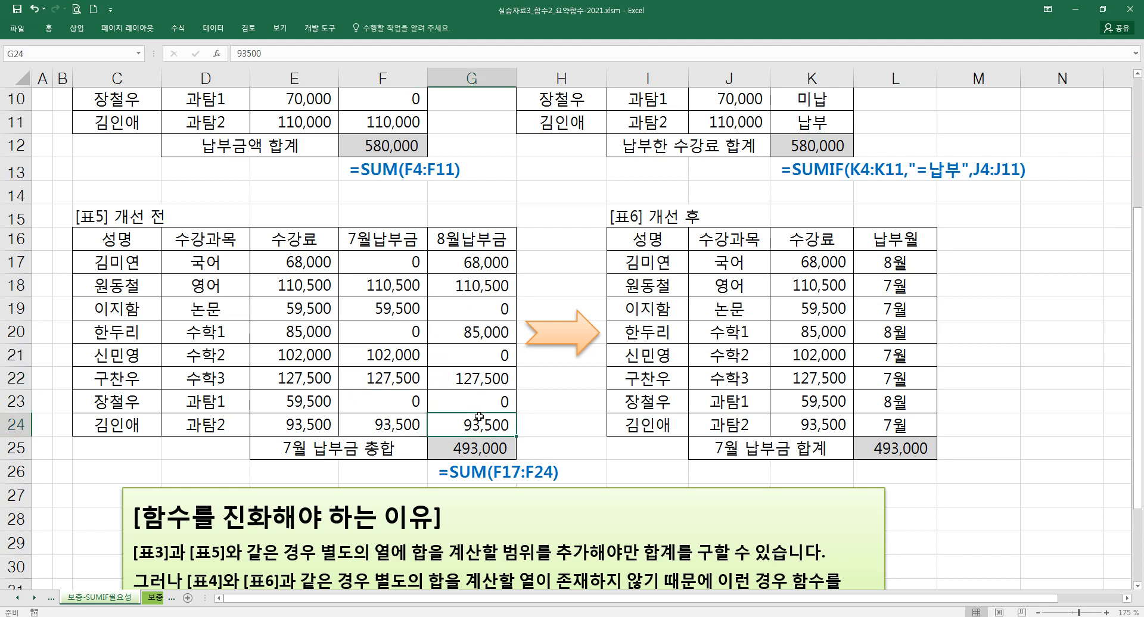
click(790, 396)
click(829, 376)
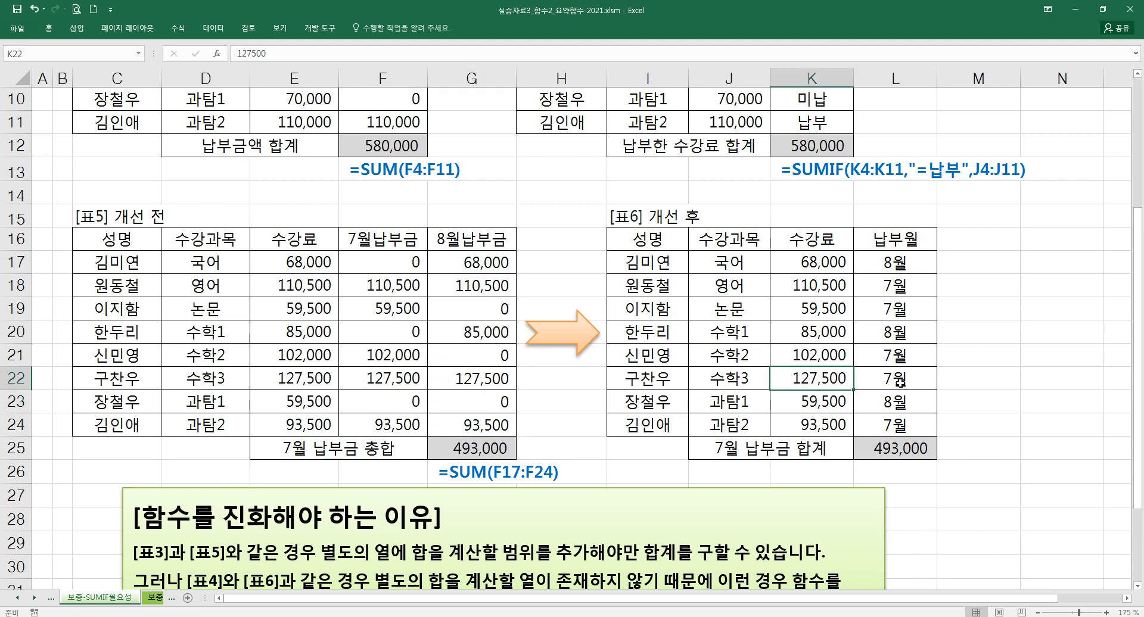
click(901, 383)
click(601, 400)
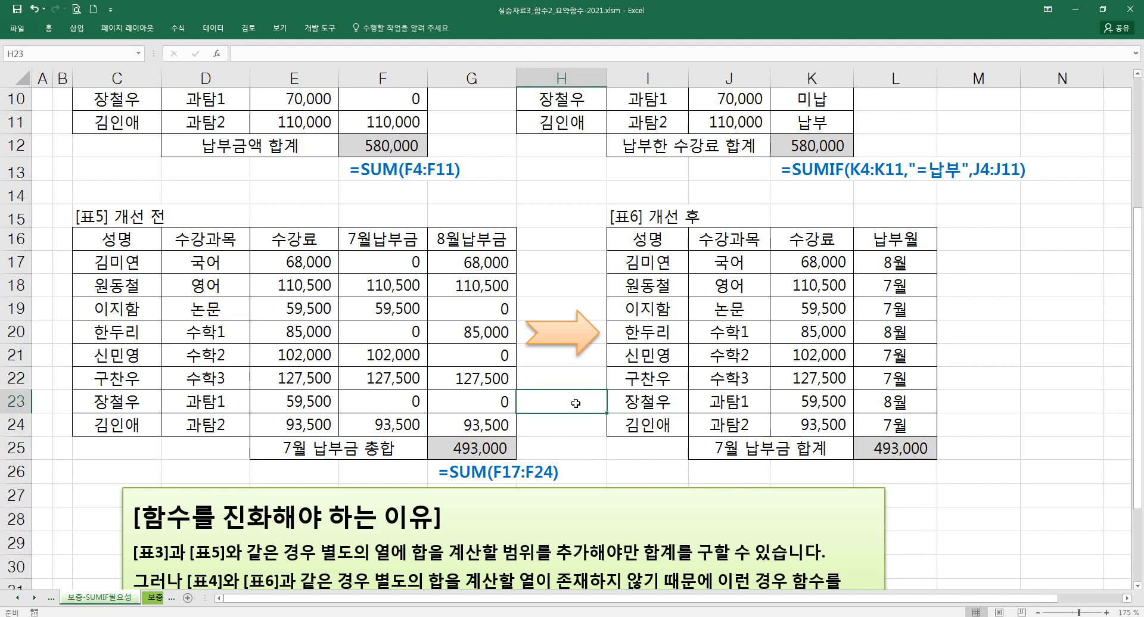
scroll(575, 403, down, 2)
scroll(573, 378, down, 2)
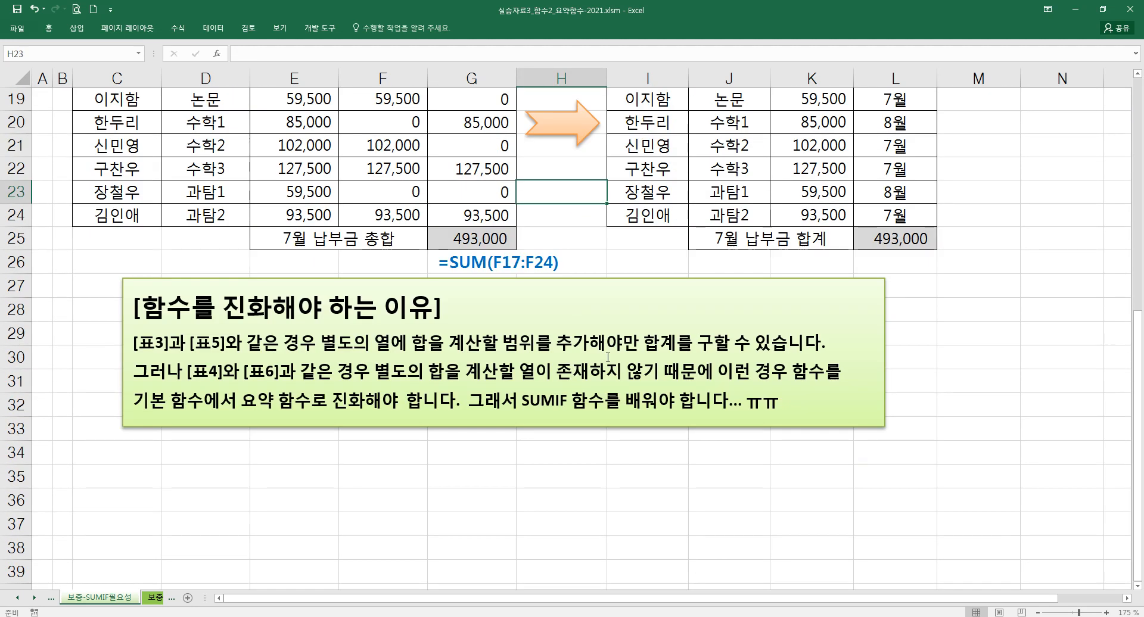
click(575, 236)
click(553, 206)
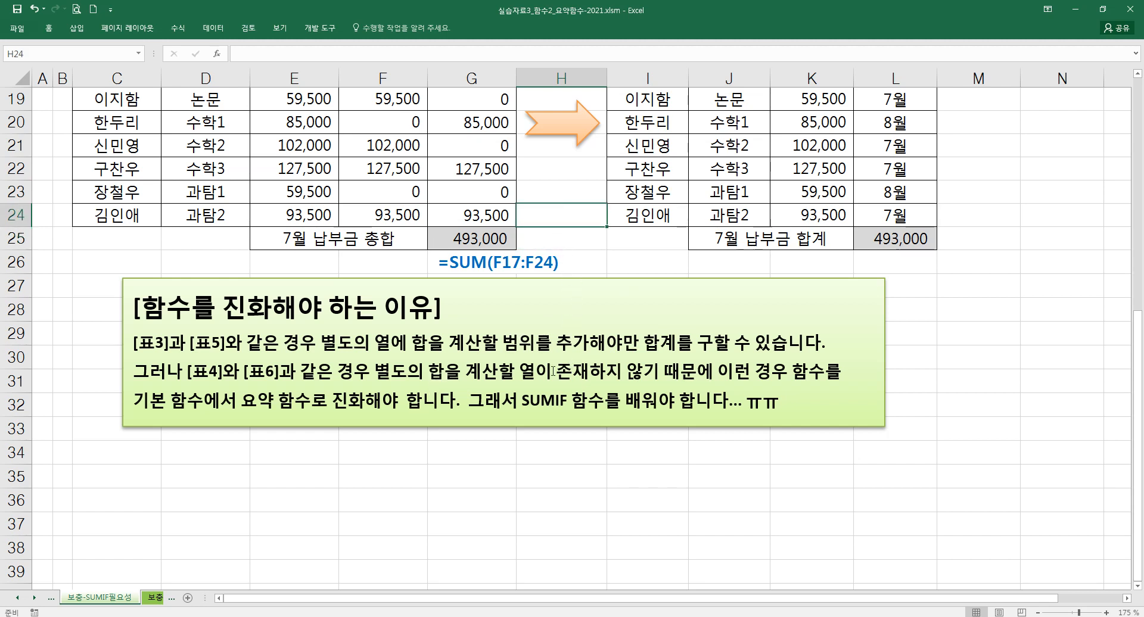
- Switch to the 보충-AVERAGEIF필요성 sheet and review the AVERAGE formula and 수강료 values of [표3] before selecting K12
click(155, 598)
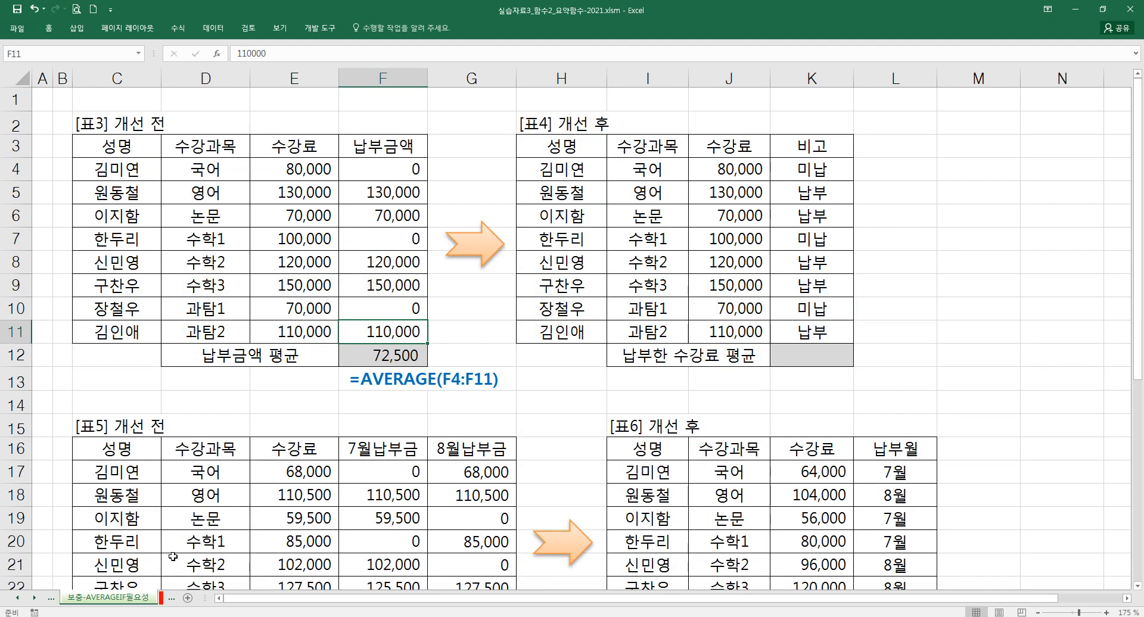
click(423, 383)
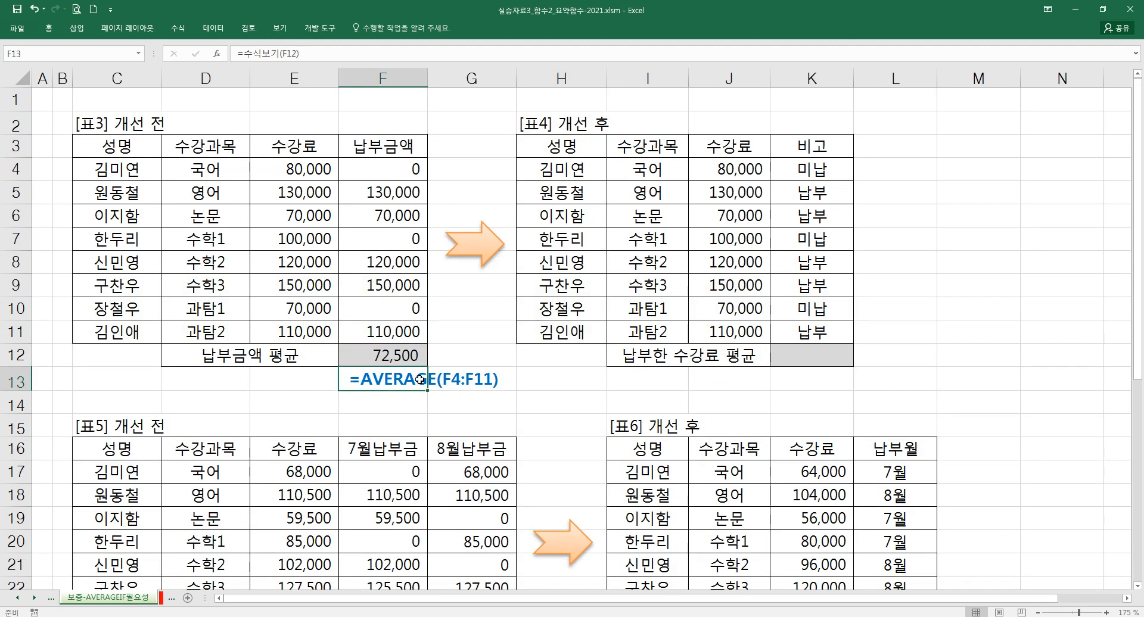
click(391, 357)
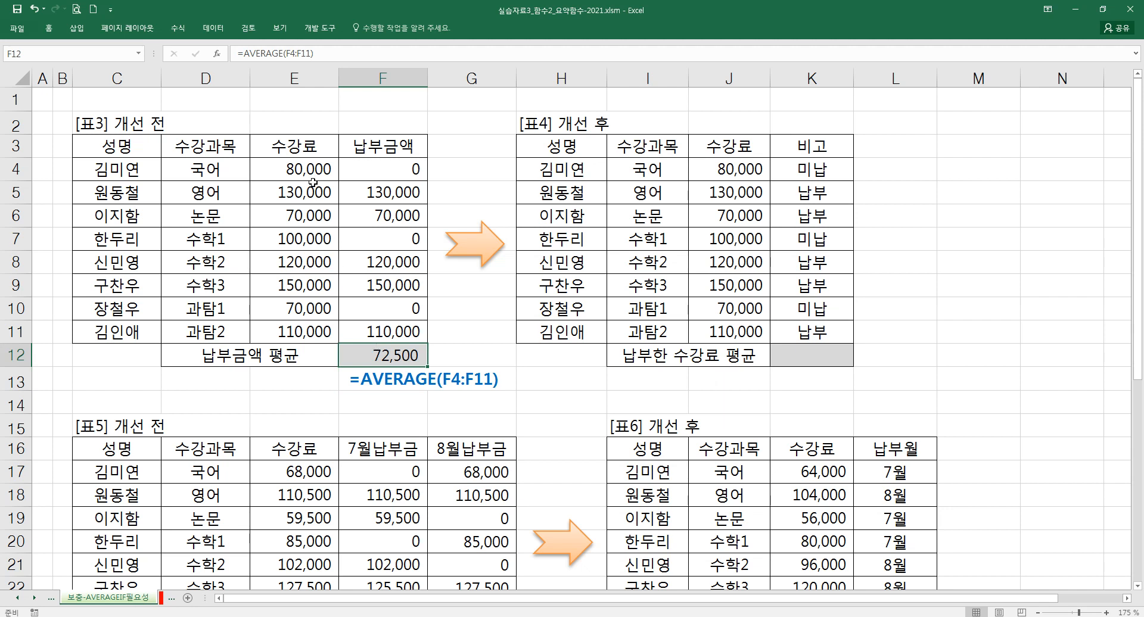
click(309, 165)
drag(308, 170, 312, 334)
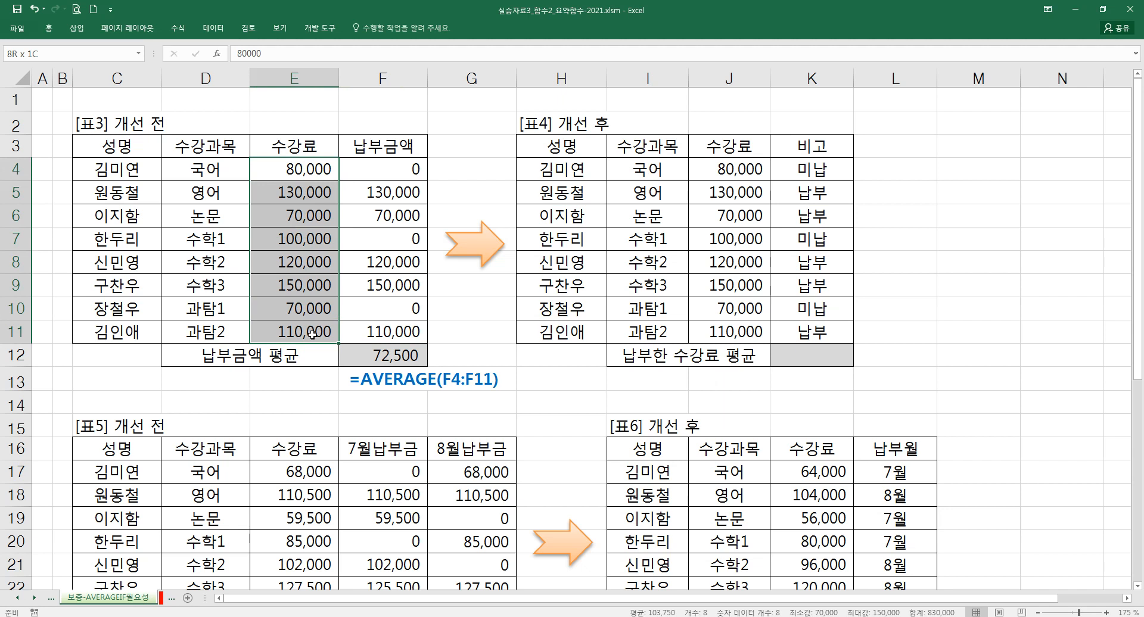
click(828, 352)
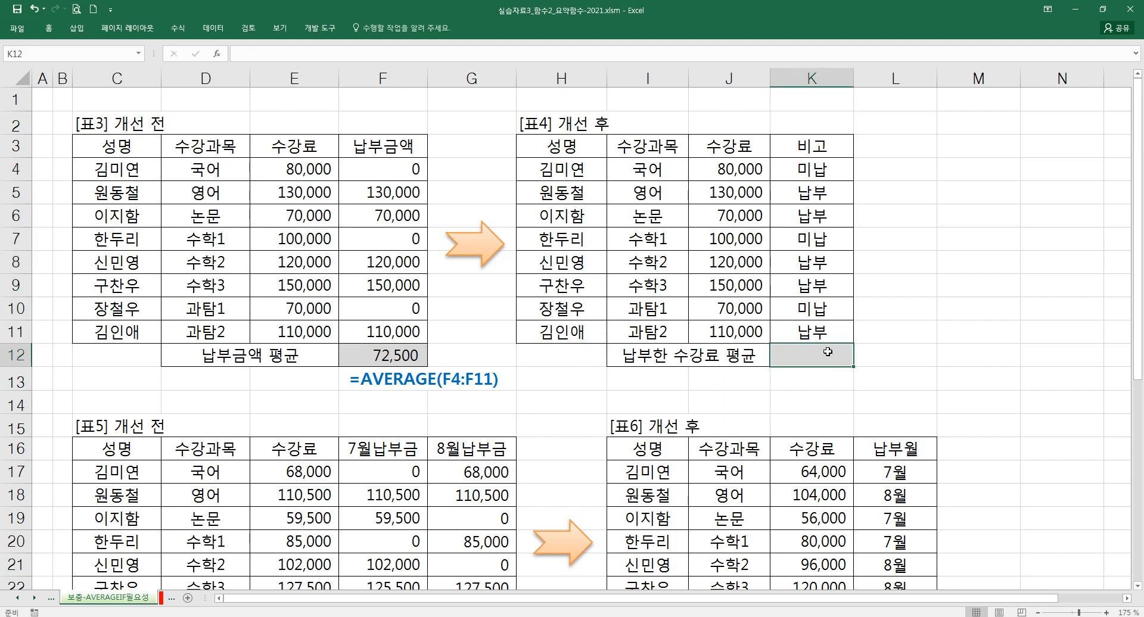
- Start an AVERAGEIF formula in K12 of [표4] with K4:K11 as the range
text(=ㅁㅍㄷㄱ)
key(BackSpace)
key(BackSpace)
key(BackSpace)
key(BackSpace)
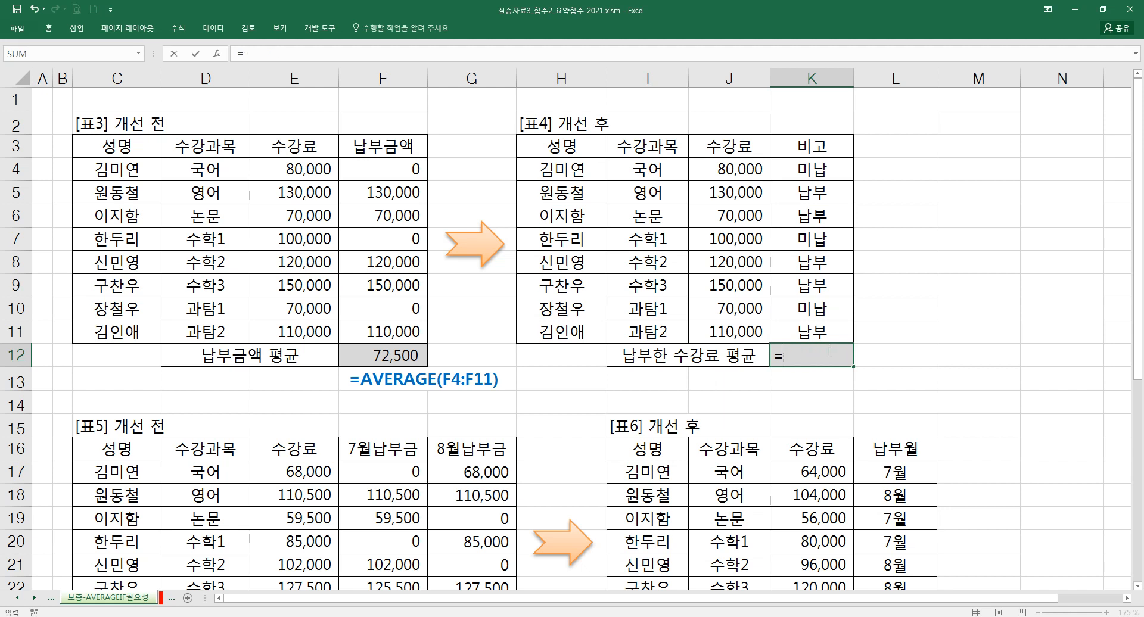
text(AVERAGE)
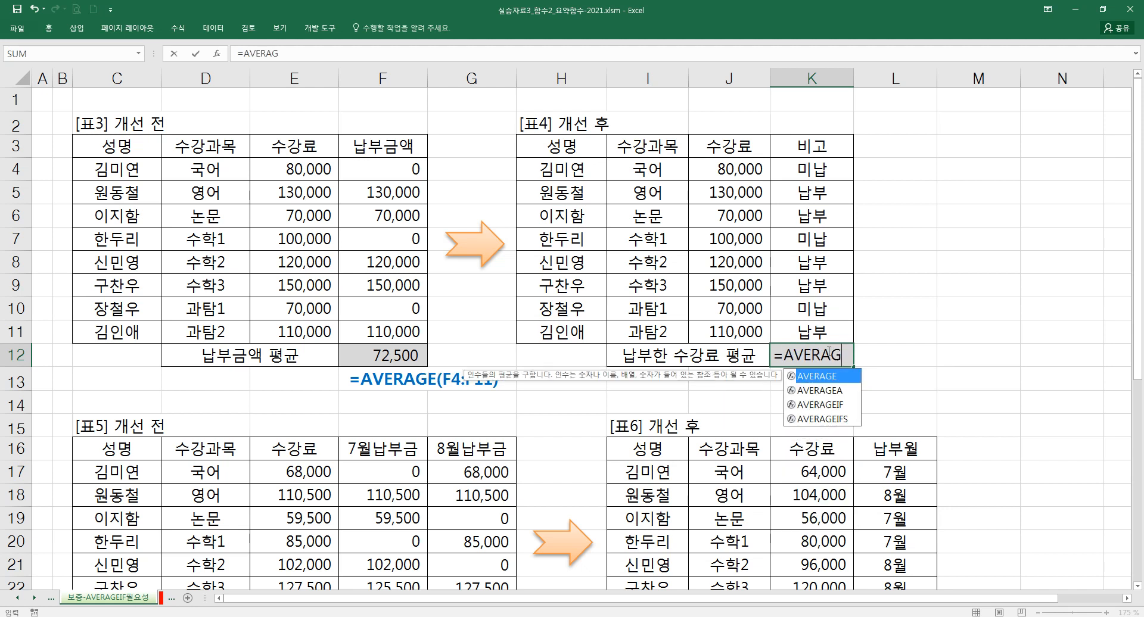
key(Down)
key(Down)
key(Tab)
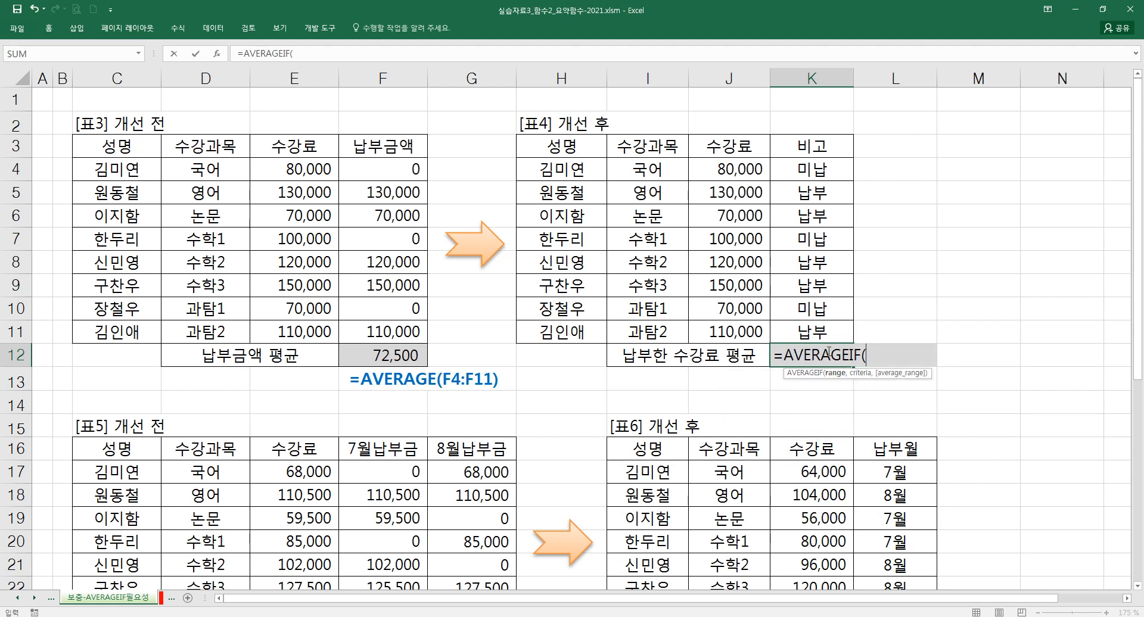
key(ctrl+a)
drag(782, 267, 888, 390)
drag(814, 172, 814, 329)
click(824, 434)
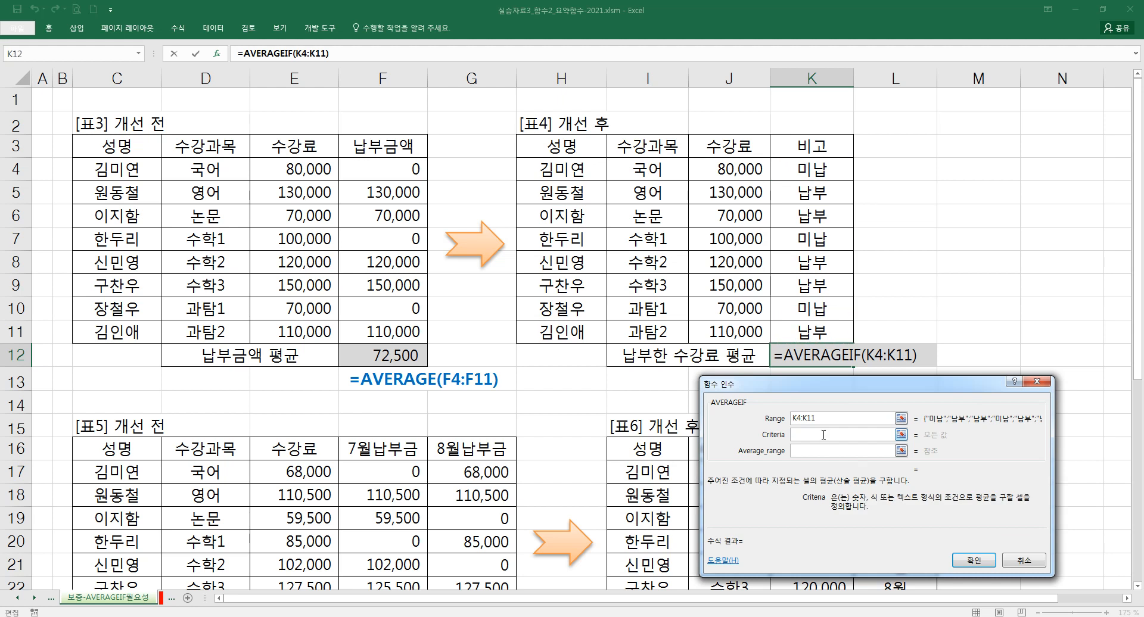
- Complete the AVERAGEIF formula in K12 with the criteria "=납부" and the average range J4:J11
text("=SKQ)
key(BackSpace)
key(BackSpace)
key(BackSpace)
text(납부")
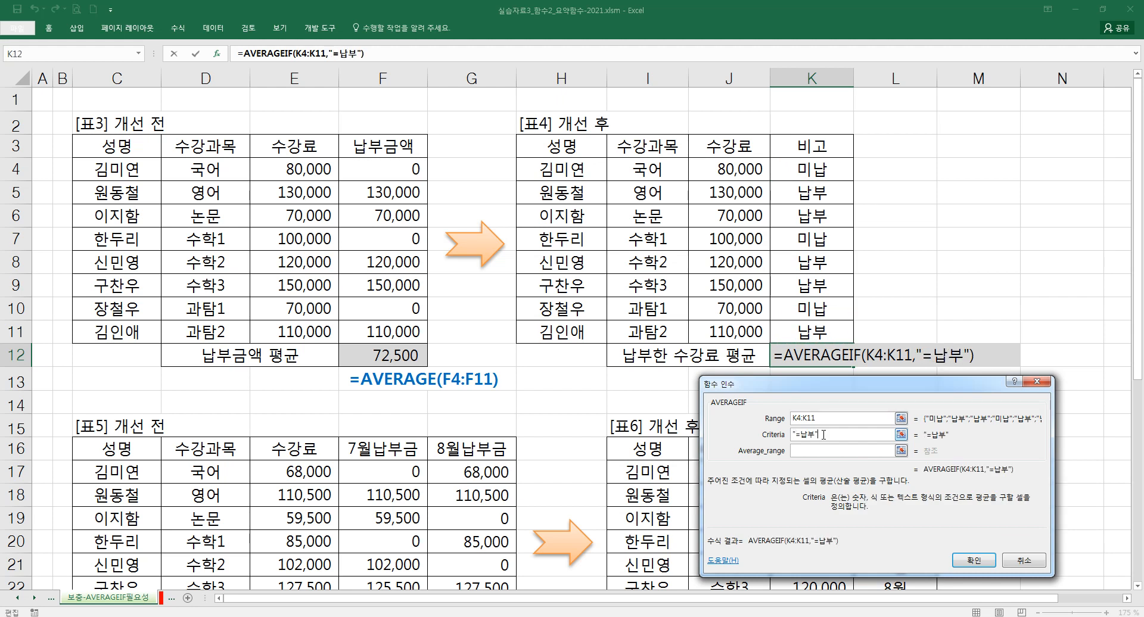
key(Tab)
drag(724, 172, 728, 333)
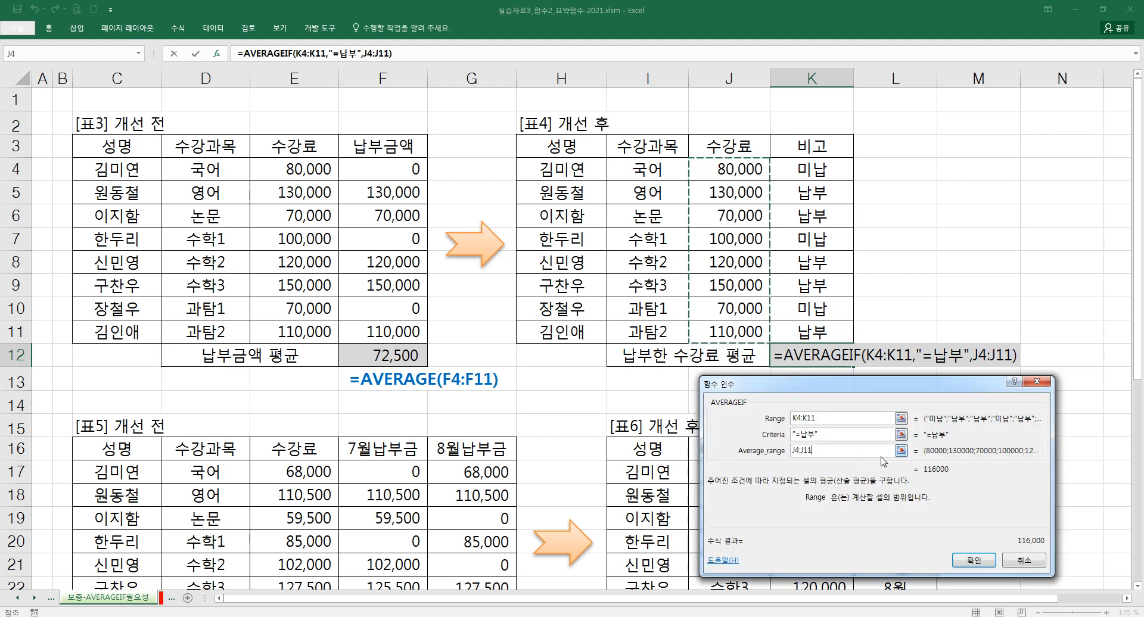
click(974, 561)
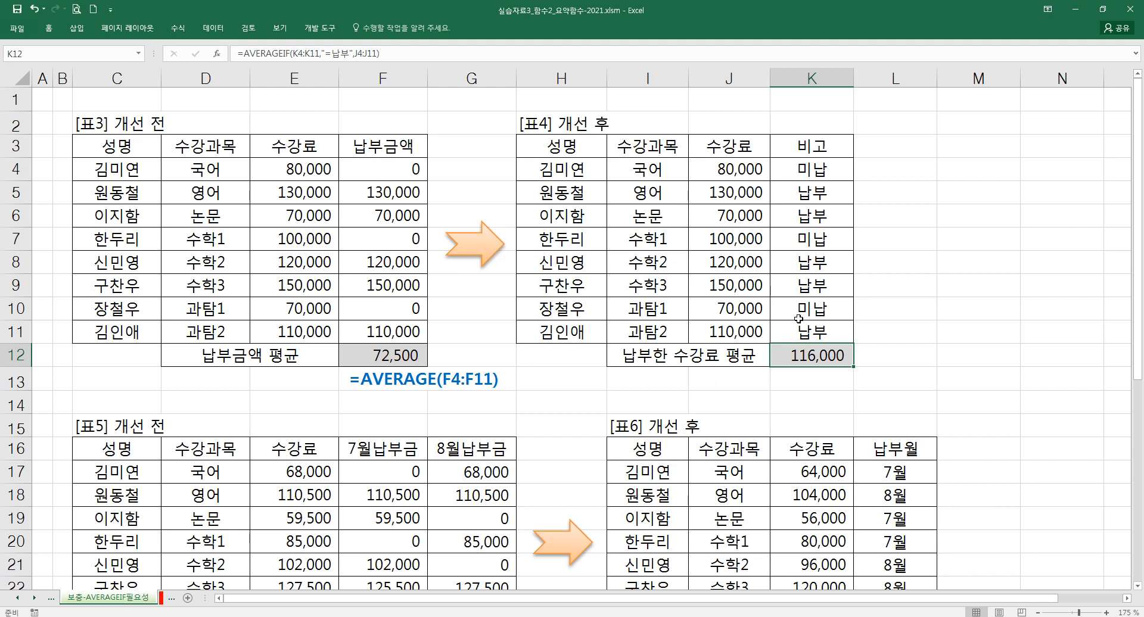
- Copy the 수강료 values in E4:E11 of [표3] over J4:J11 of [표4]
drag(301, 172, 295, 328)
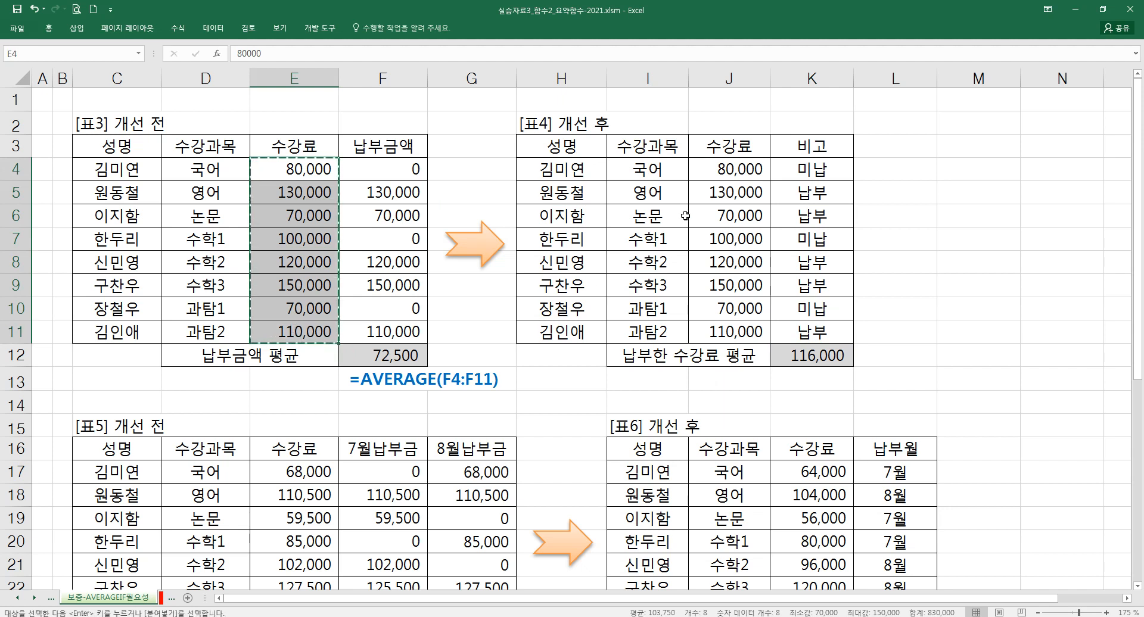
drag(729, 173, 728, 331)
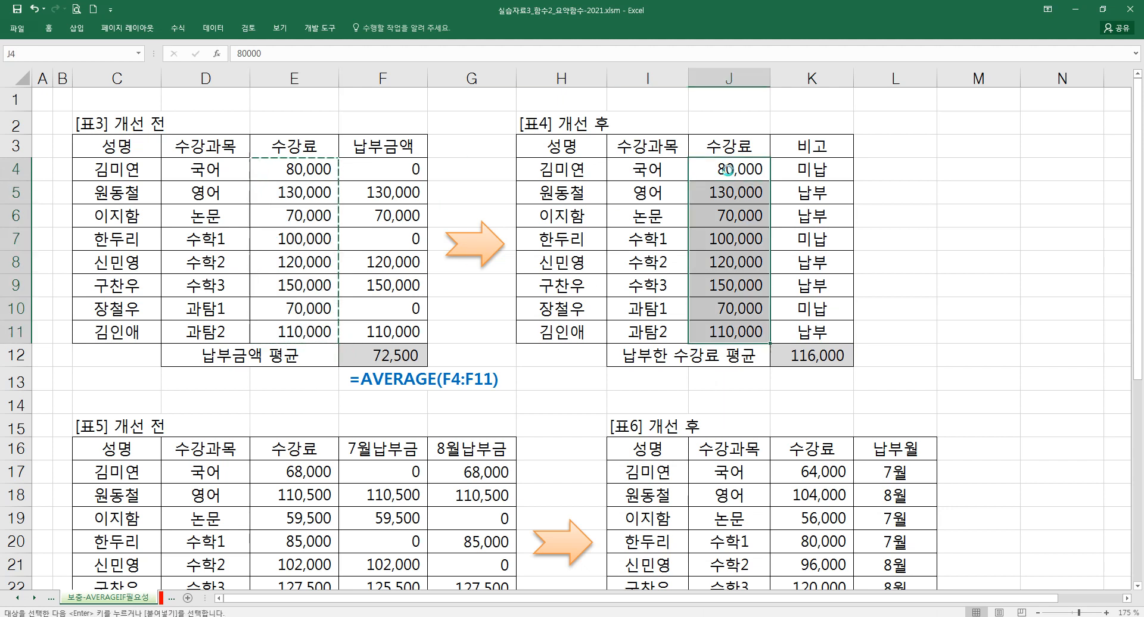
click(796, 379)
click(797, 356)
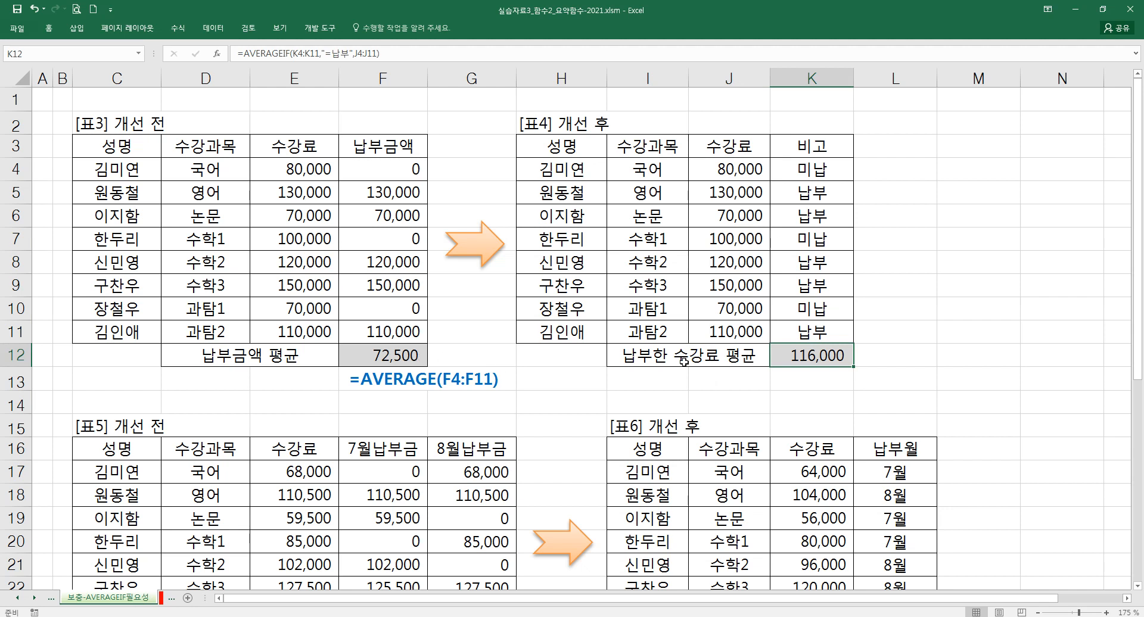
- Compare the AVERAGEIF formula in K12 with the AVERAGE formula in F12 and trace the ranges they refer to
double_click(787, 356)
key(Escape)
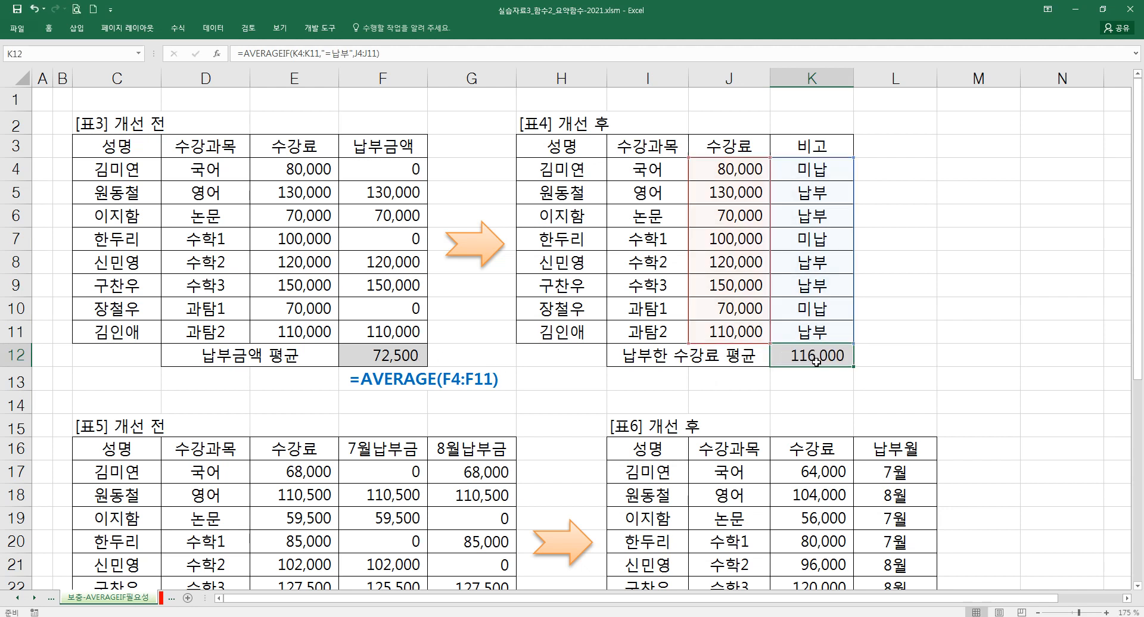
click(398, 354)
double_click(399, 353)
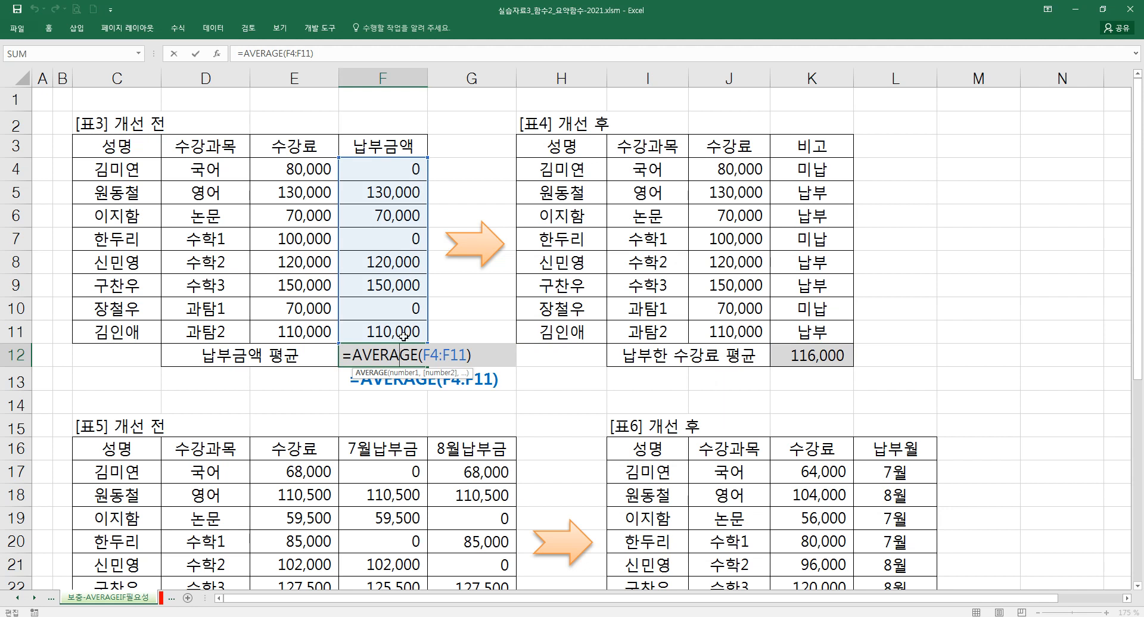
key(Escape)
click(805, 351)
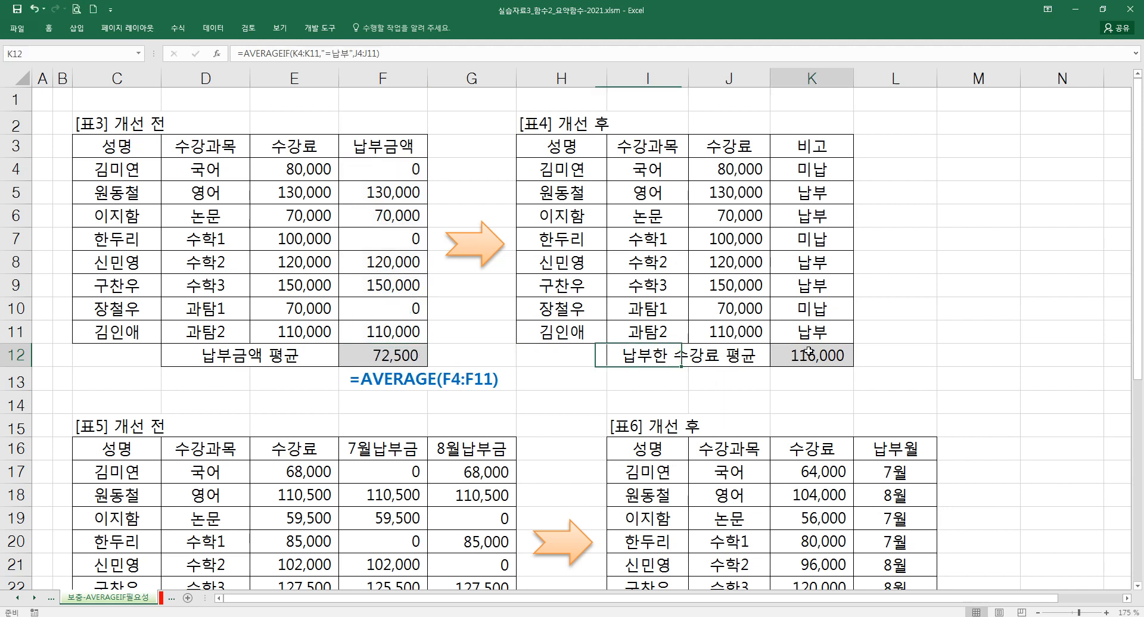
double_click(809, 352)
key(ctrl+Return)
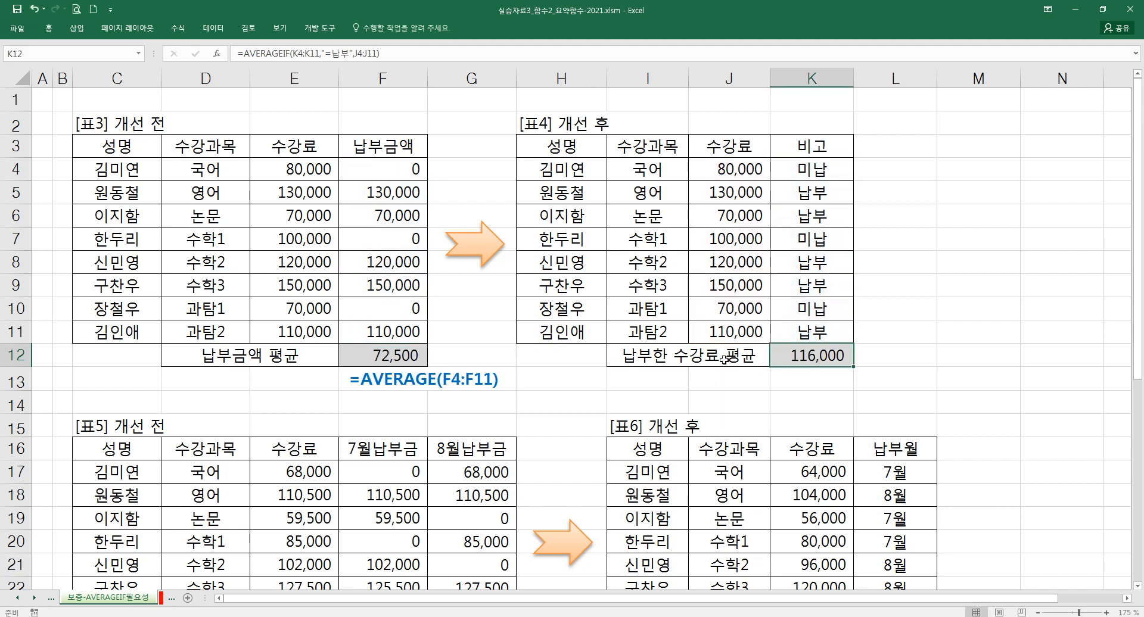
click(413, 353)
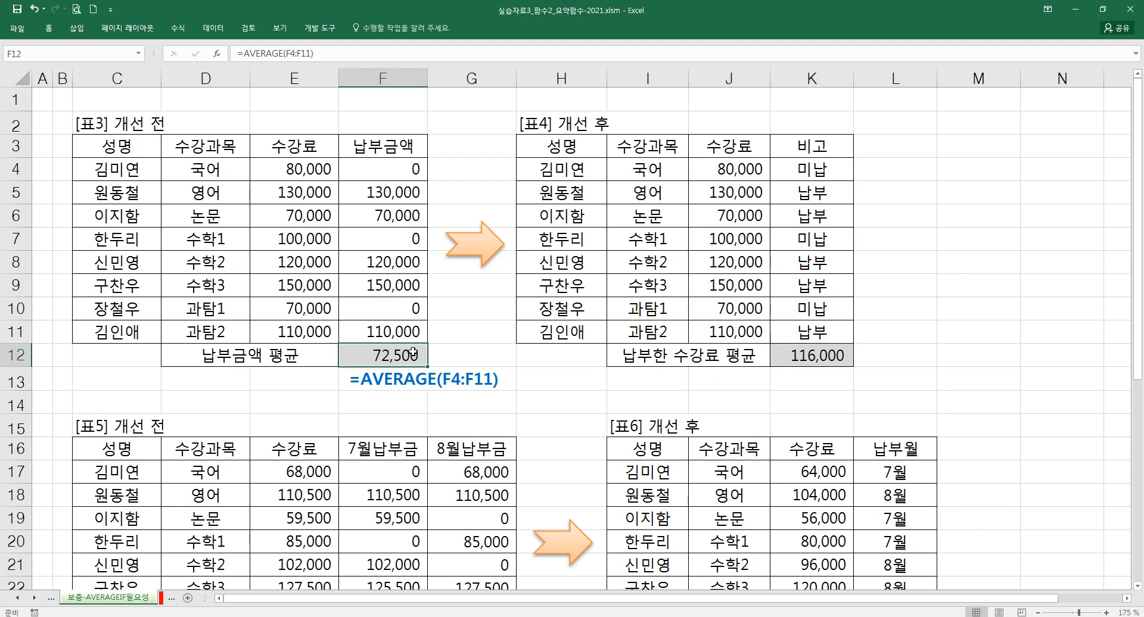
- Copy the formula display in F13 to K13 below [표4]
click(801, 381)
click(409, 382)
key(ctrl+c)
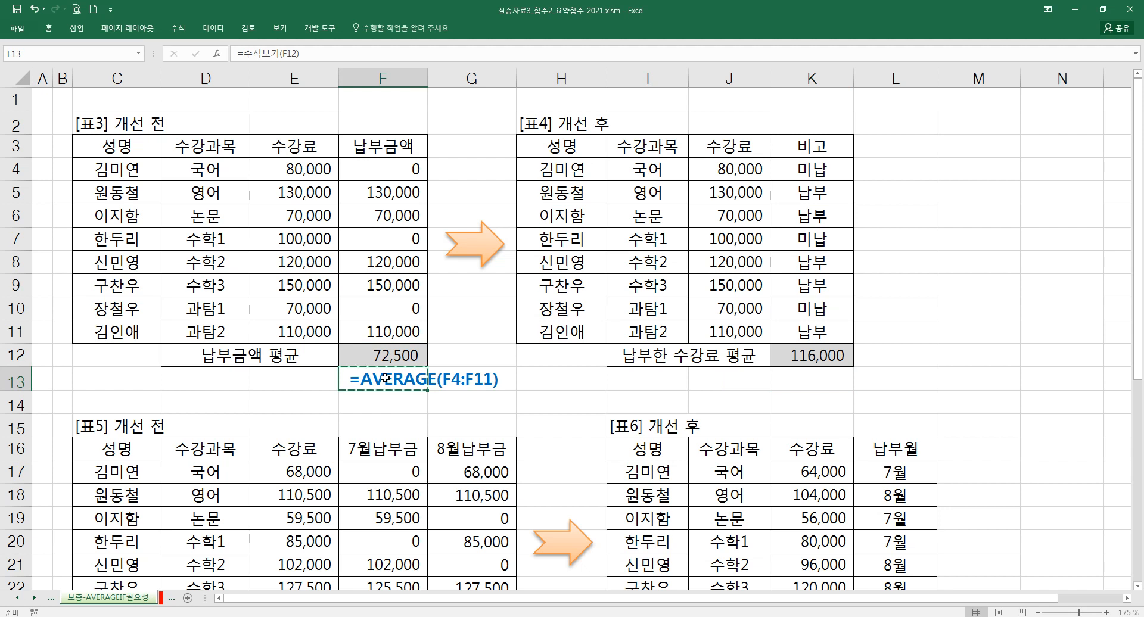
click(791, 382)
key(Return)
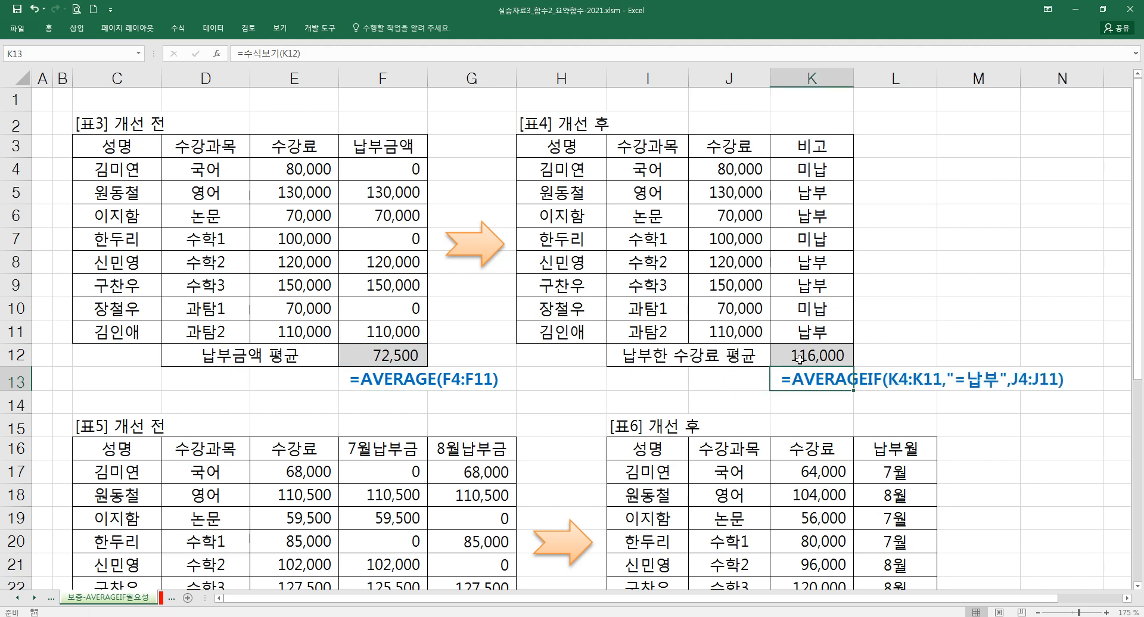
- Compare the formula displays in F13 and K13 under [표3] and [표4]
click(797, 355)
click(385, 379)
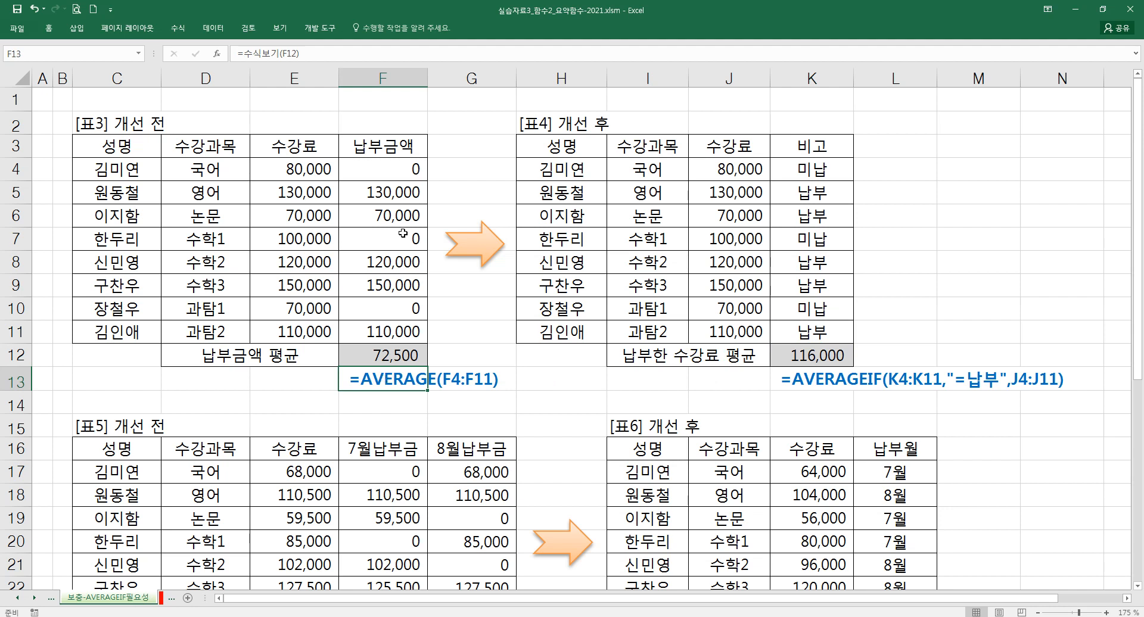
click(778, 385)
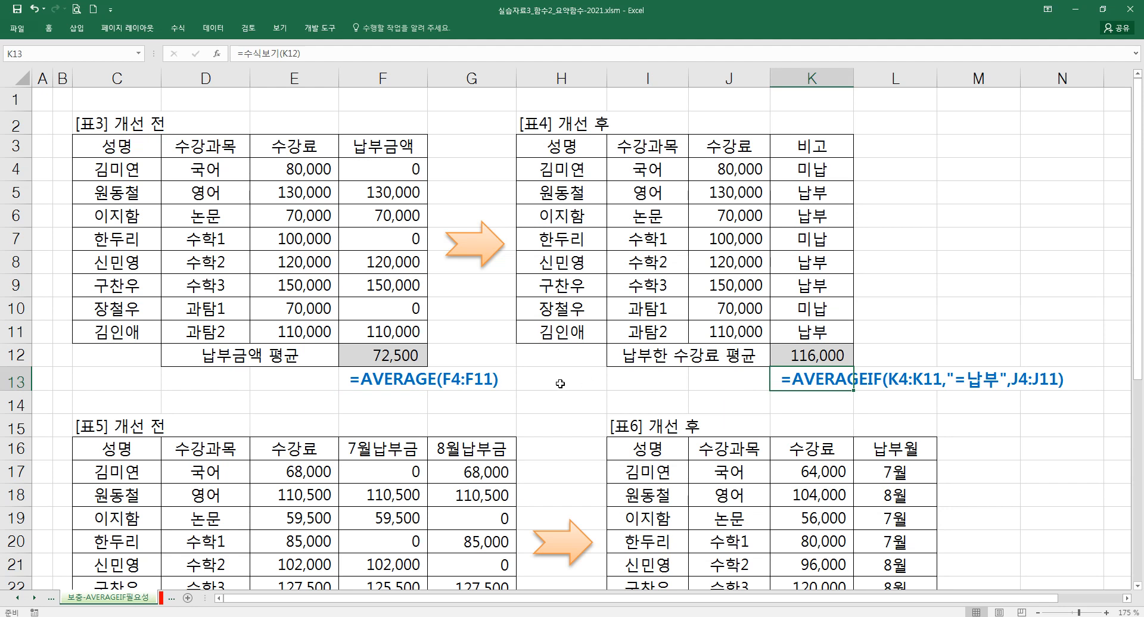
- Copy the 수강료 values in E17:E24 of [표5] over K17:K24 of [표6]
scroll(560, 384, down, 3)
click(487, 475)
key(Return)
drag(298, 263, 306, 417)
key(ctrl+c)
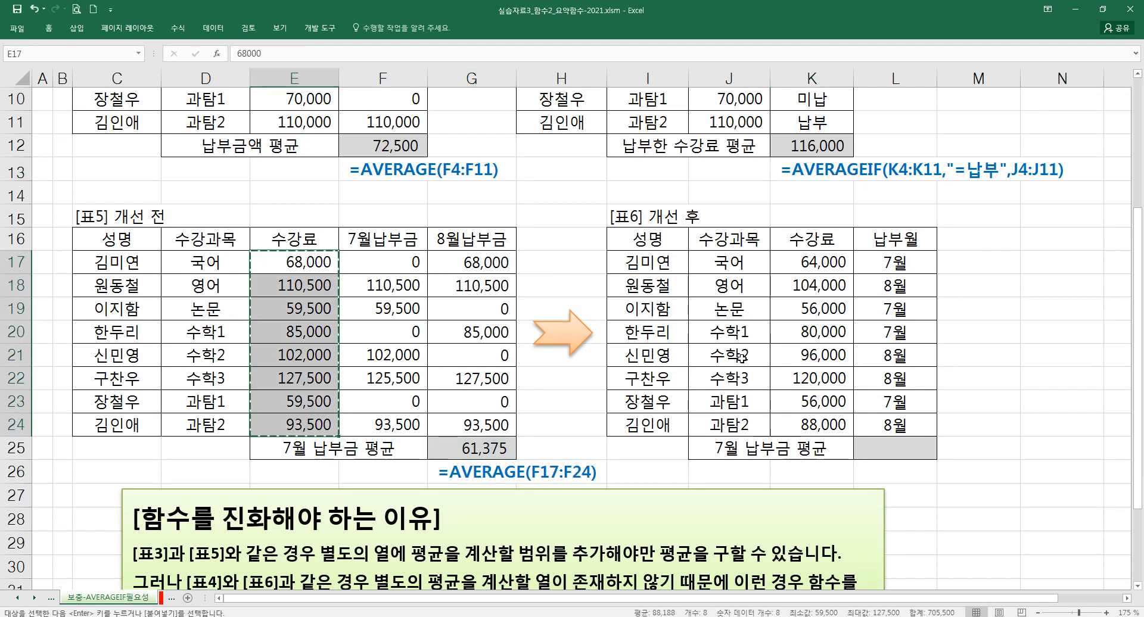
click(781, 265)
key(Return)
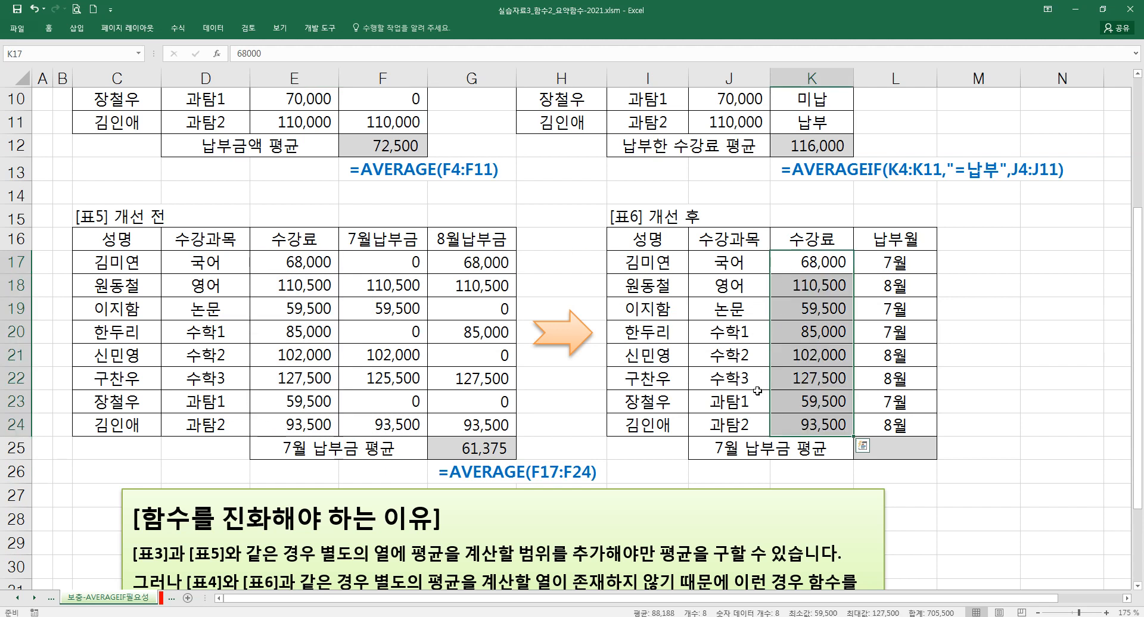
- Start an AVERAGEIF formula in L25 of [표6] with L17:L24 as the range
click(894, 446)
text(=ㅁ)
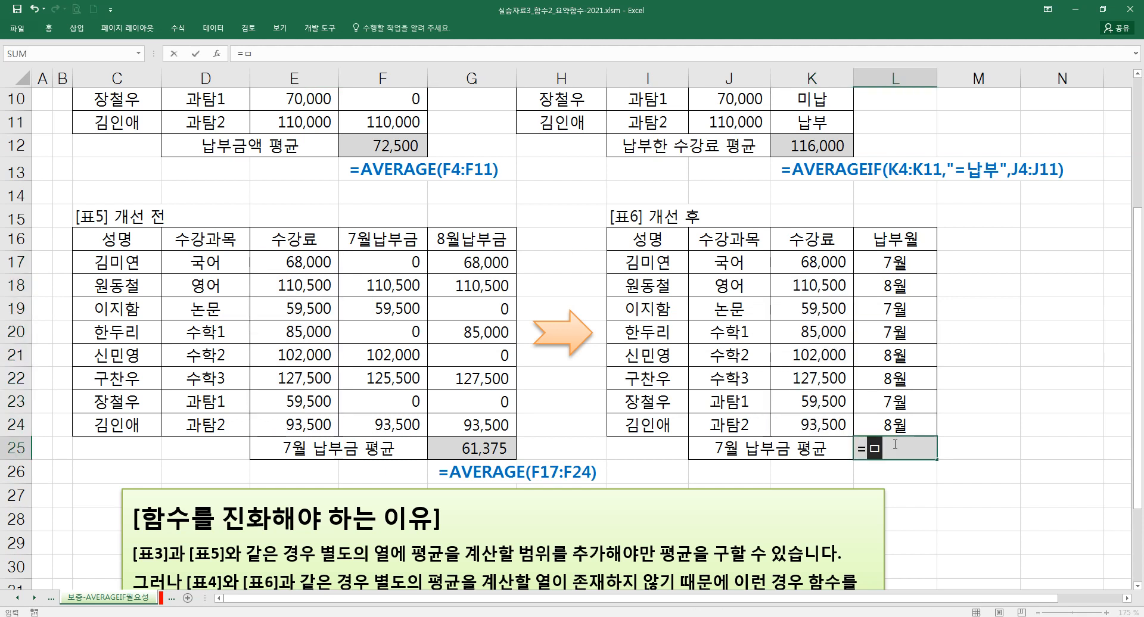
key(BackSpace)
text(AVERAG)
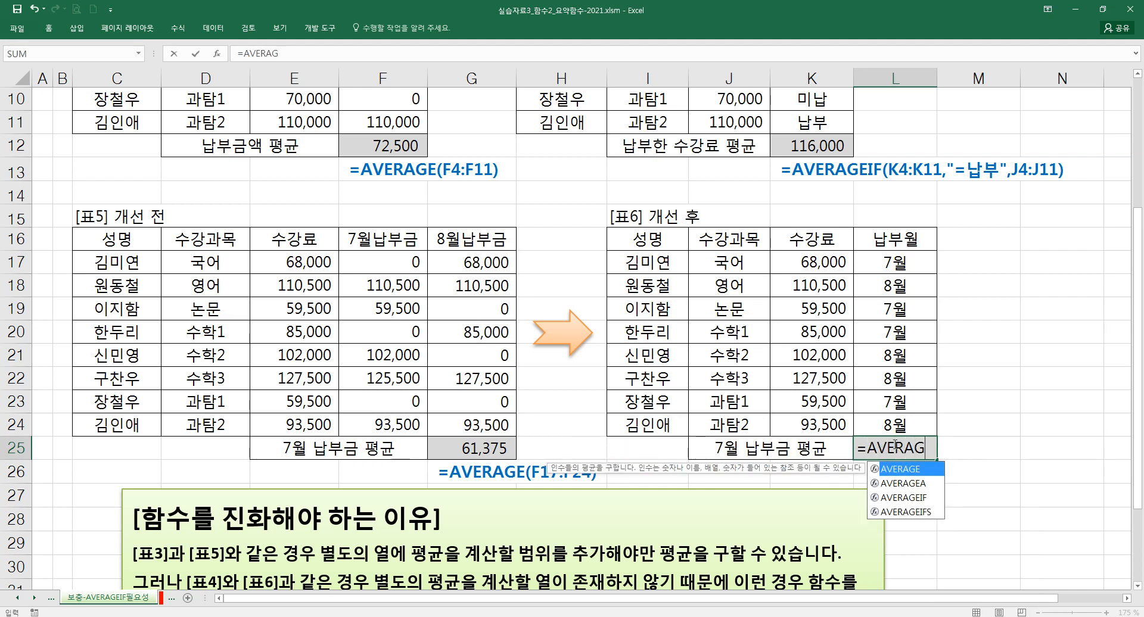
text(EIF()
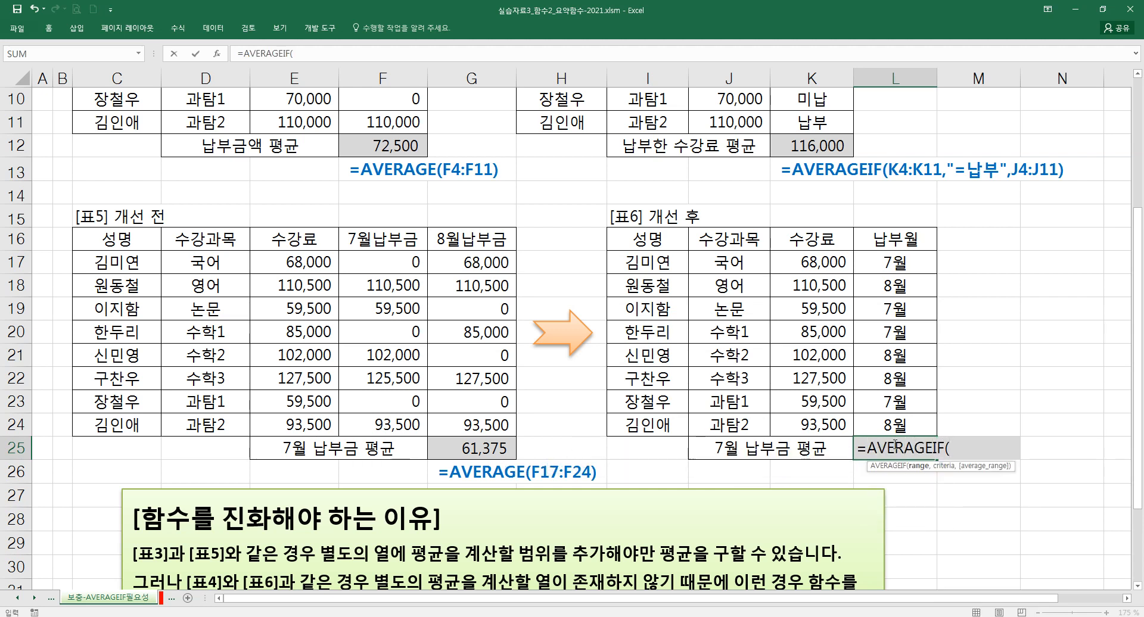
key(ctrl+a)
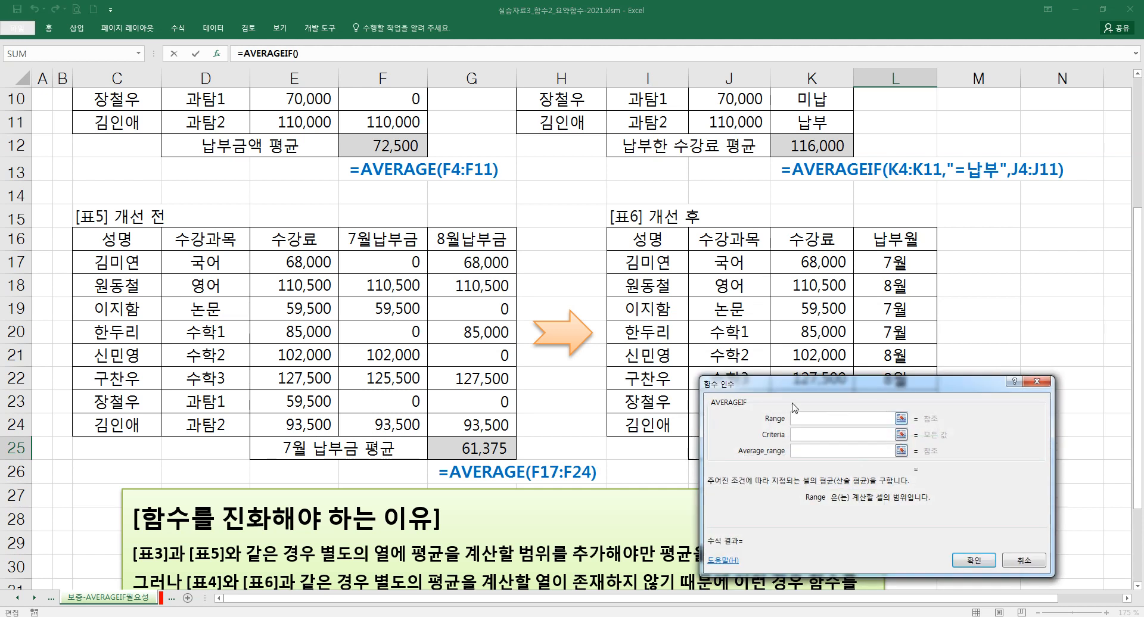
drag(798, 388, 806, 479)
drag(901, 263, 900, 425)
click(820, 522)
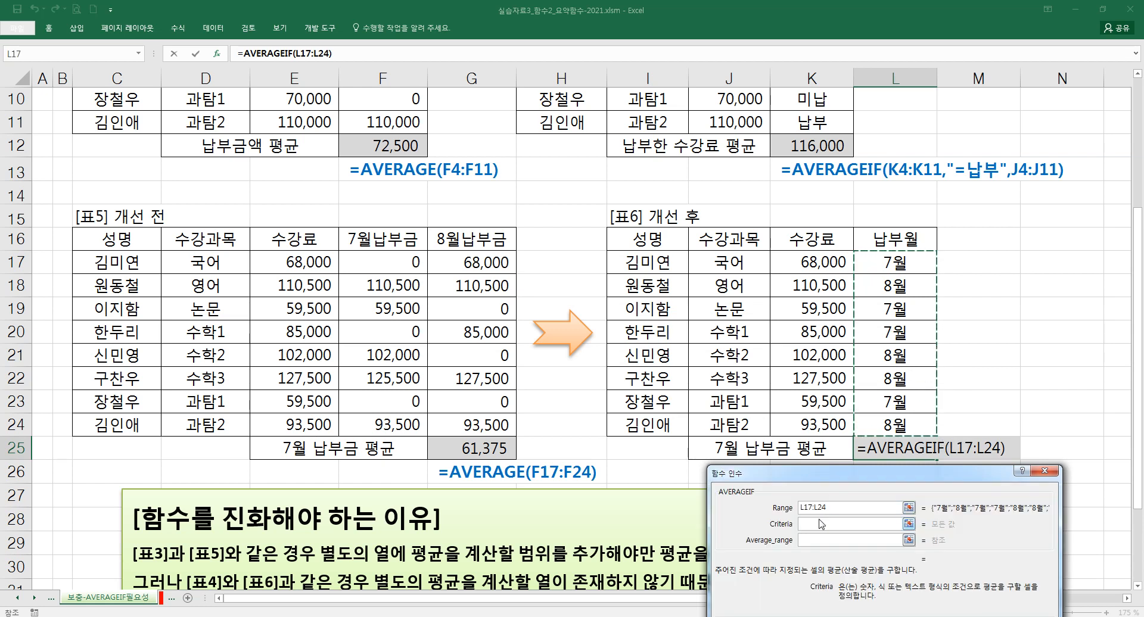
- Complete the AVERAGEIF formula in L25 with the criteria "=7월" and the average range K17:K24
text(=)
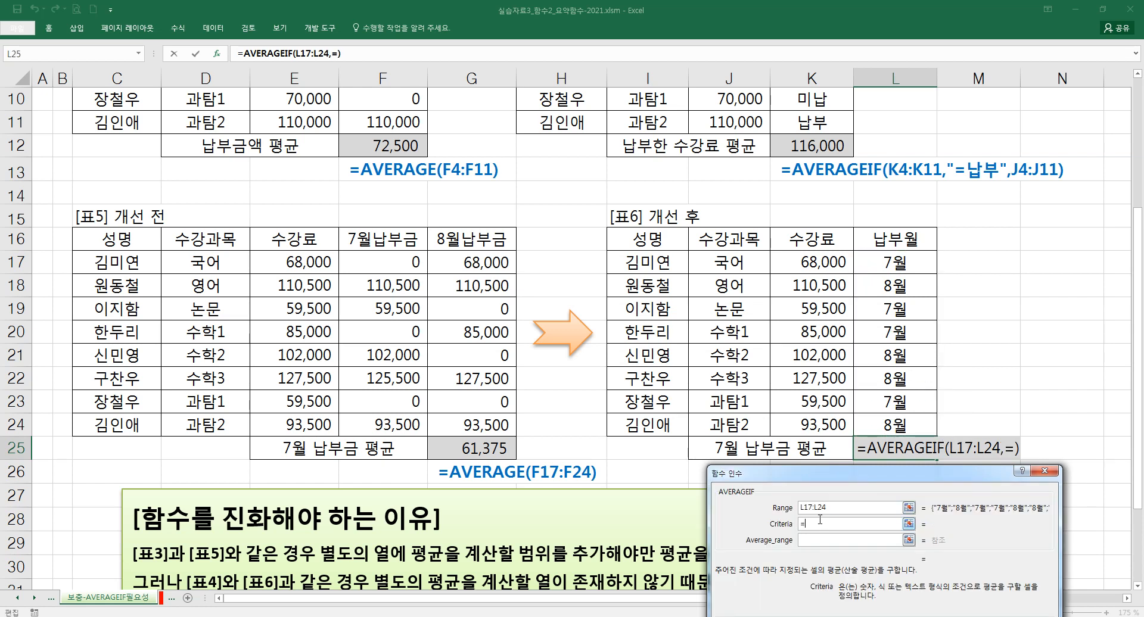
text(7dn)
key(BackSpace)
key(BackSpace)
key(Hangul)
text(우월)
key(Tab)
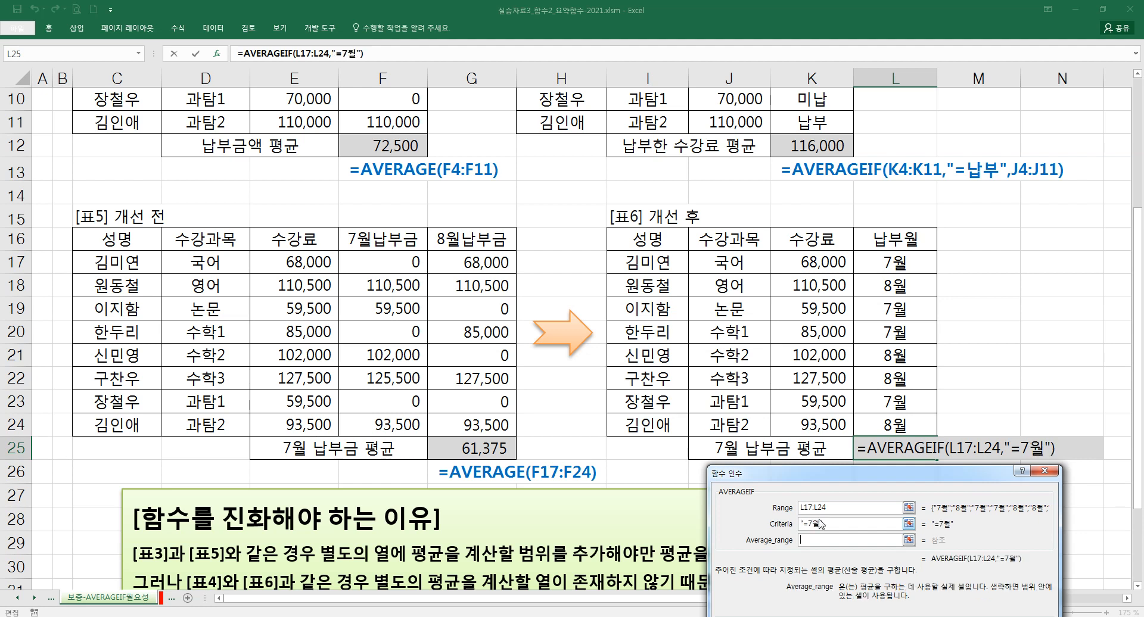
drag(815, 261, 821, 416)
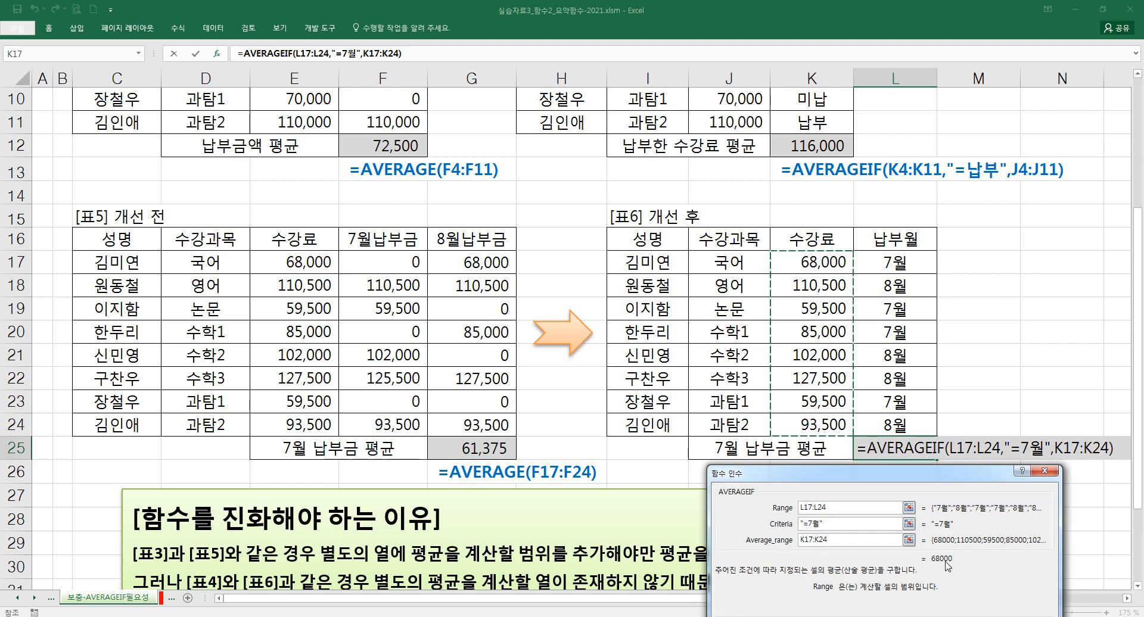
key(Return)
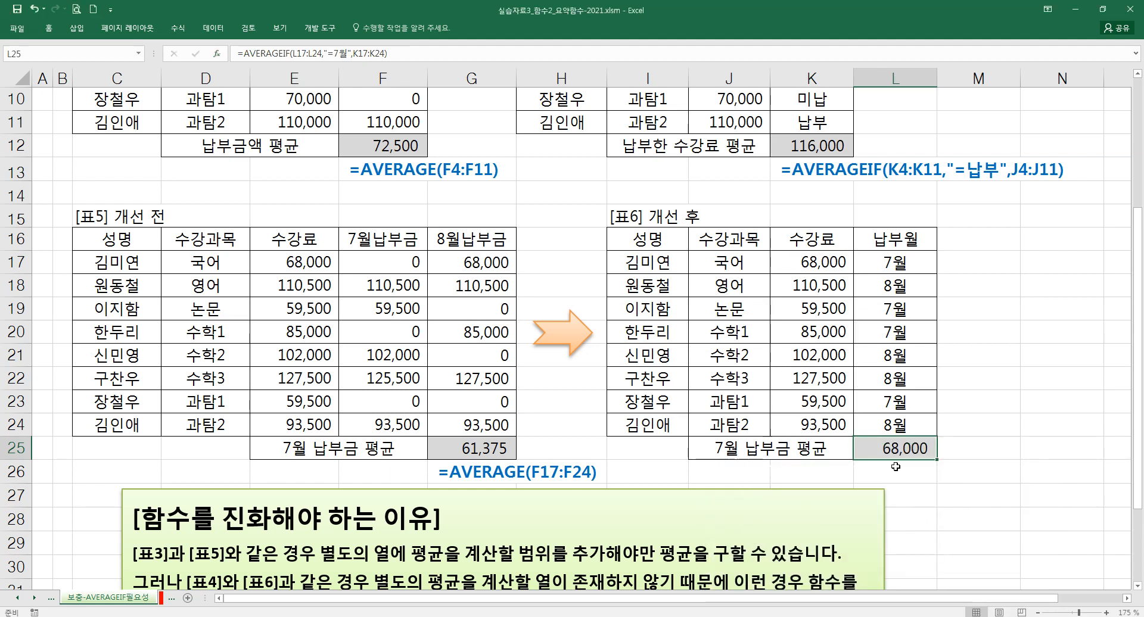
- Copy the formula display in G26 to L26 below [표6] and move it to K26
double_click(871, 451)
key(Escape)
click(460, 470)
key(ctrl+c)
click(873, 471)
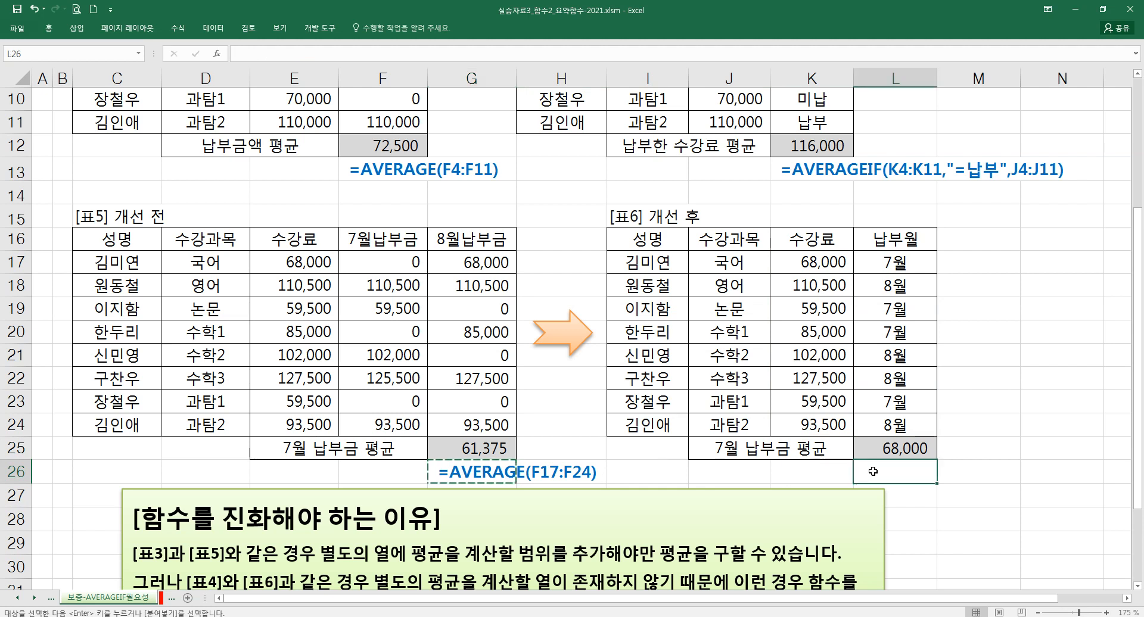
key(ctrl+v)
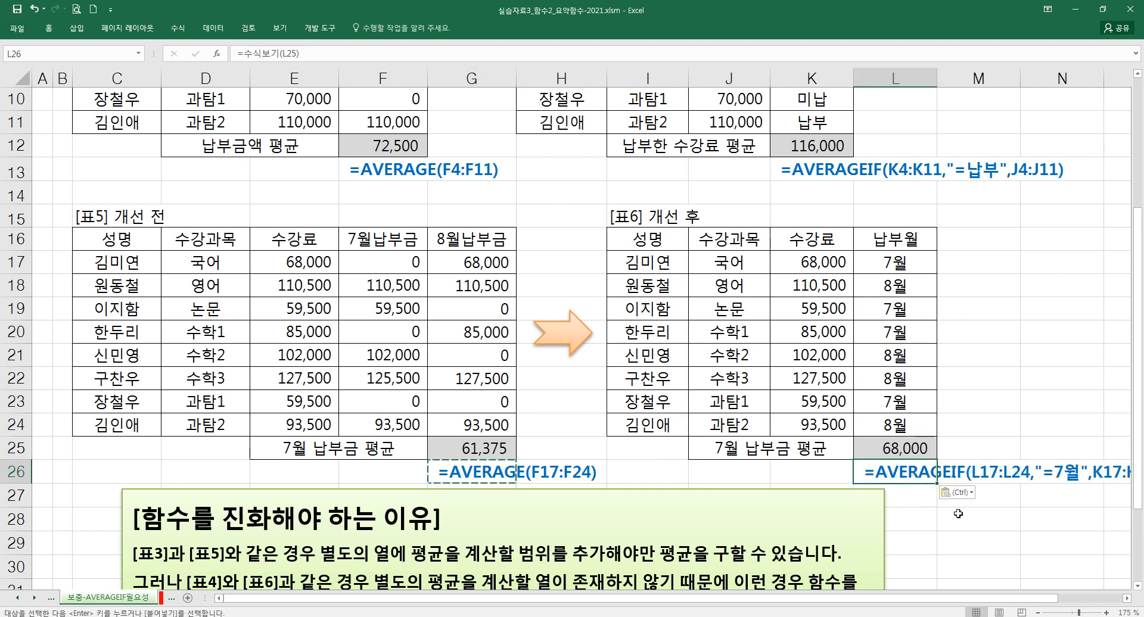
drag(855, 479, 774, 478)
click(721, 472)
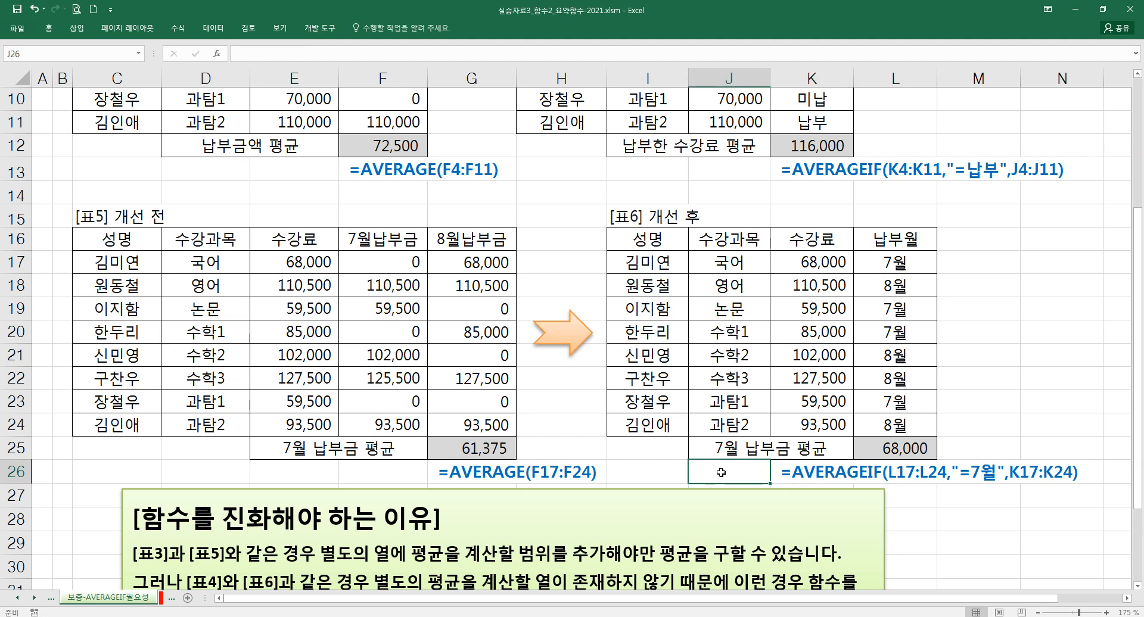
- Compare the 7월 납부금 평균 cells G25 in [표5] and L25 in [표6] with the values they average
click(937, 528)
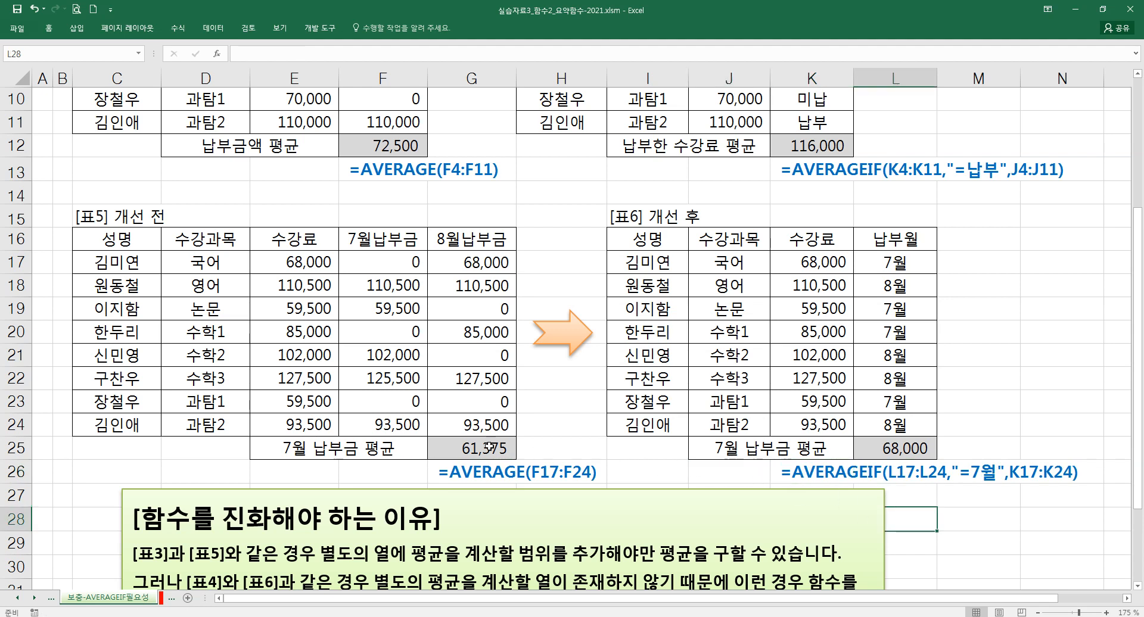
drag(386, 265, 384, 427)
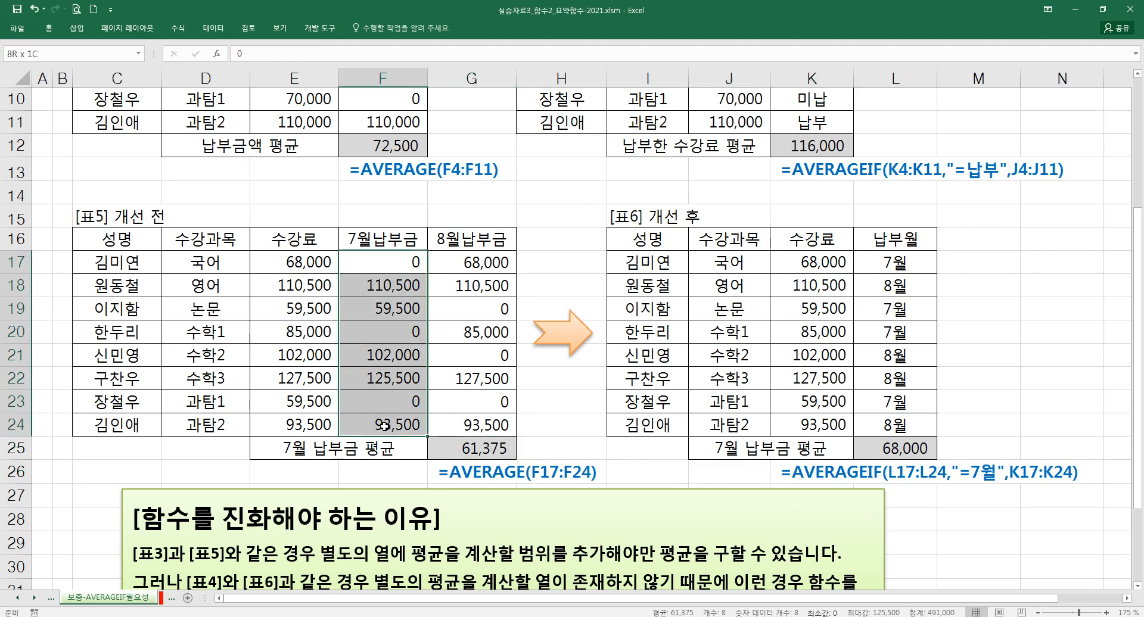
click(440, 447)
click(921, 448)
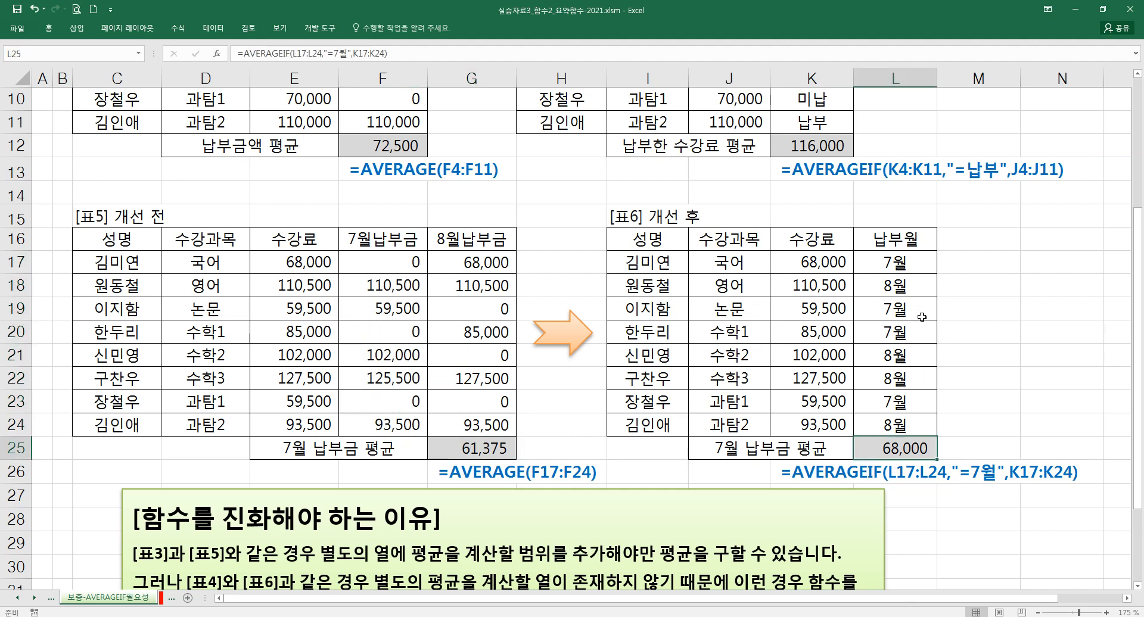
click(901, 263)
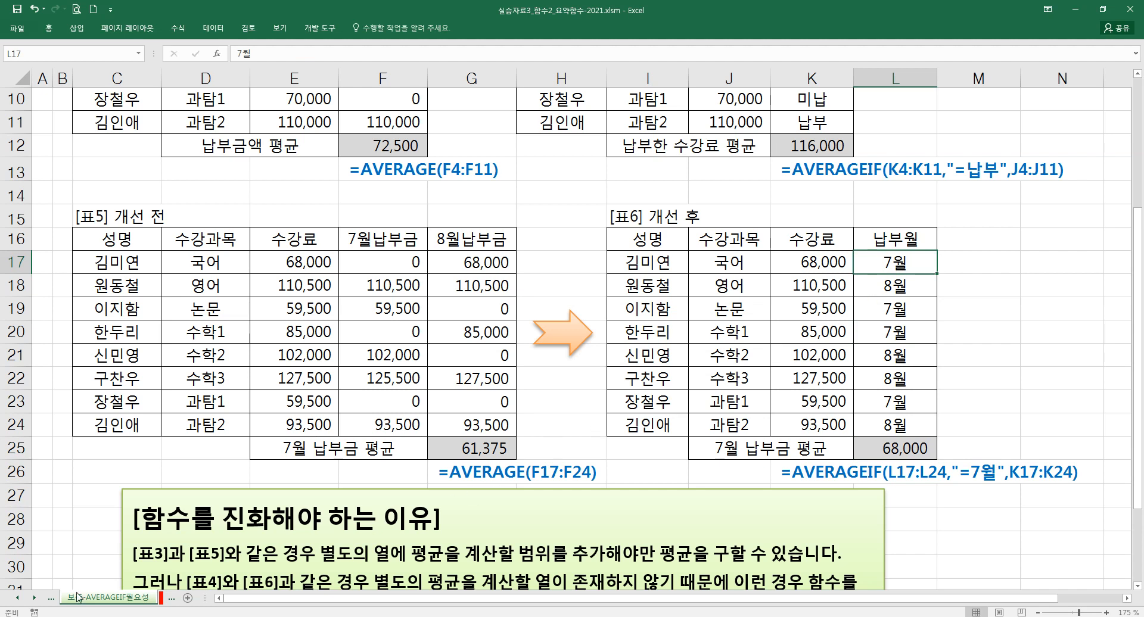
- Copy the 납부월 values in L17:L24 of the 보충-SUMIF필요성 sheet over L17:L24 of the 보충-AVERAGEIF필요성 sheet
click(18, 598)
click(18, 598)
click(98, 599)
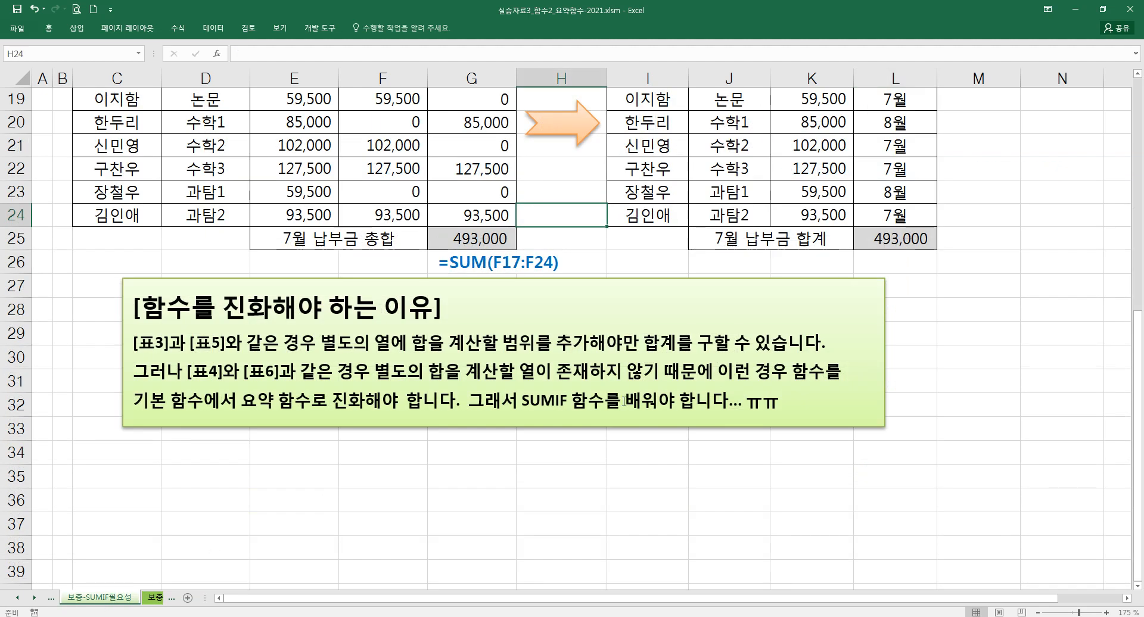
scroll(624, 401, up, 2)
drag(875, 197, 879, 347)
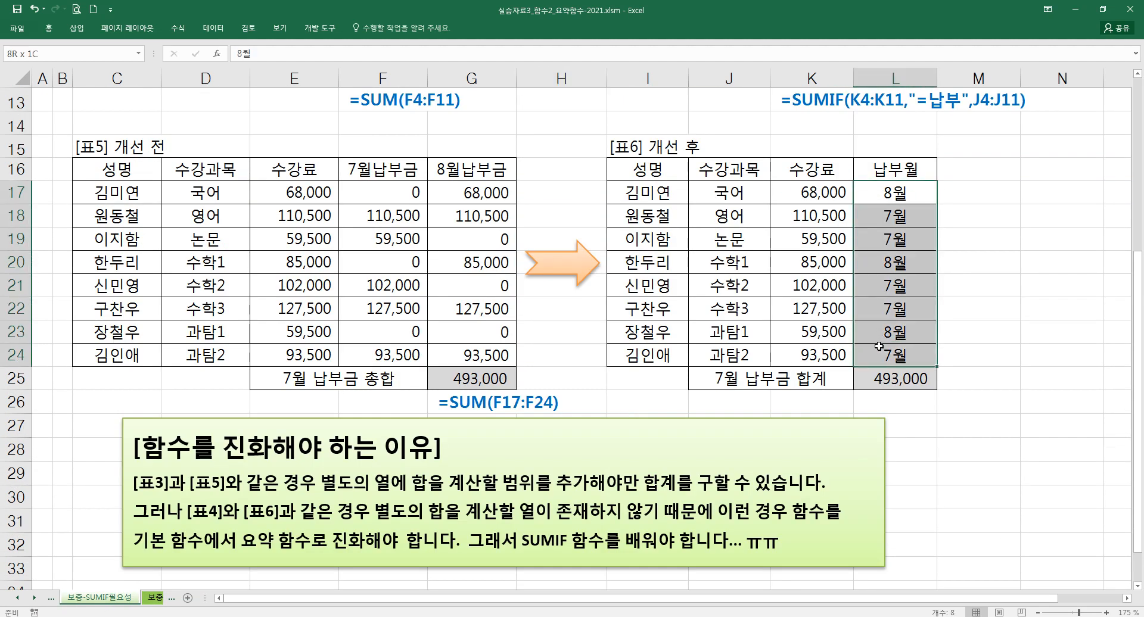
key(ctrl+c)
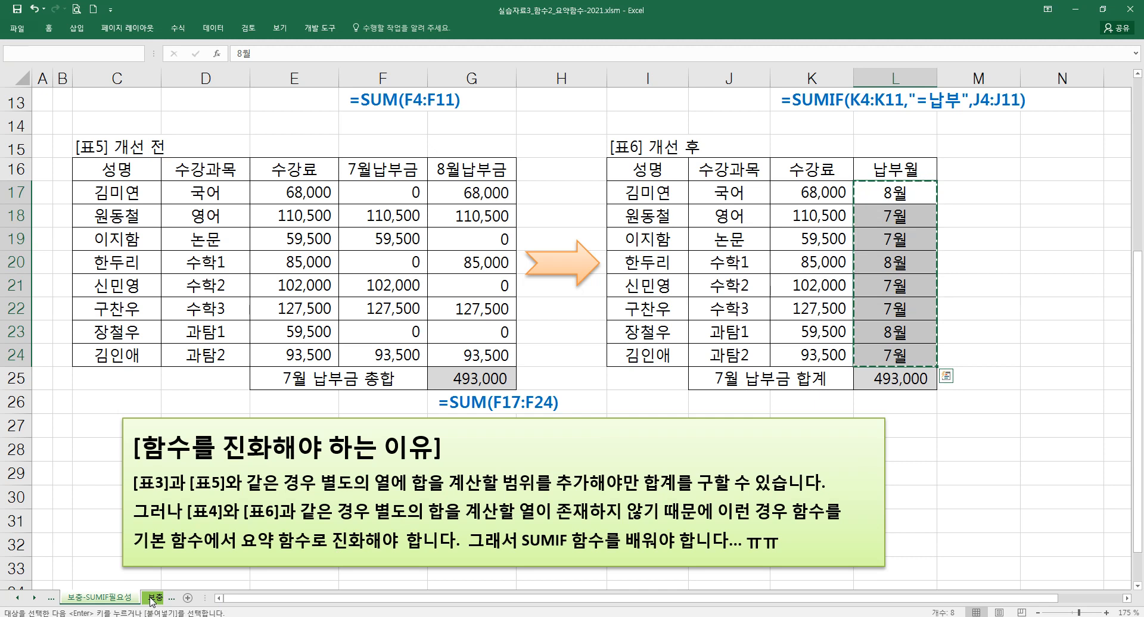
click(152, 599)
click(891, 262)
key(Return)
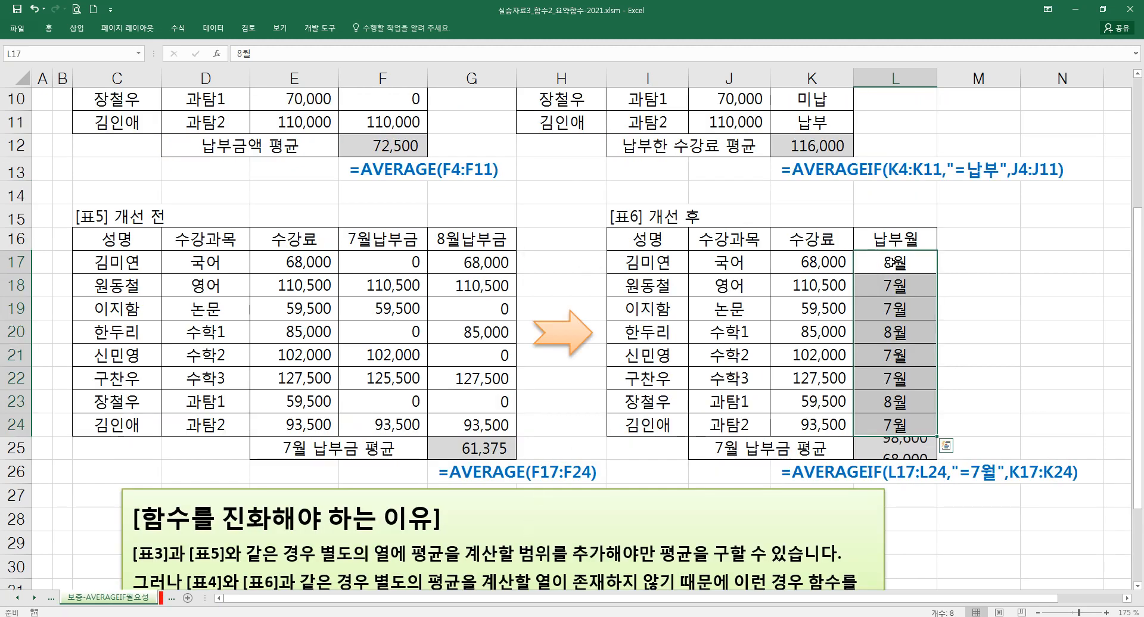
click(991, 334)
click(887, 448)
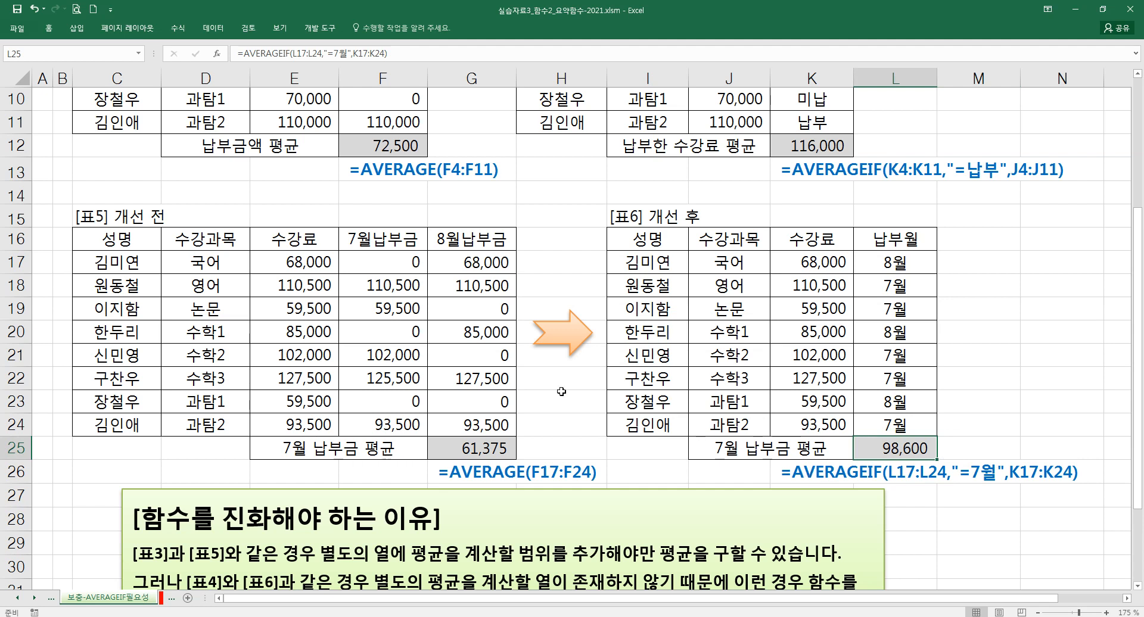
- Clear the zeros from the 7월납부금 cells F23, F20 and F17 in [표5]
scroll(481, 361, down, 1)
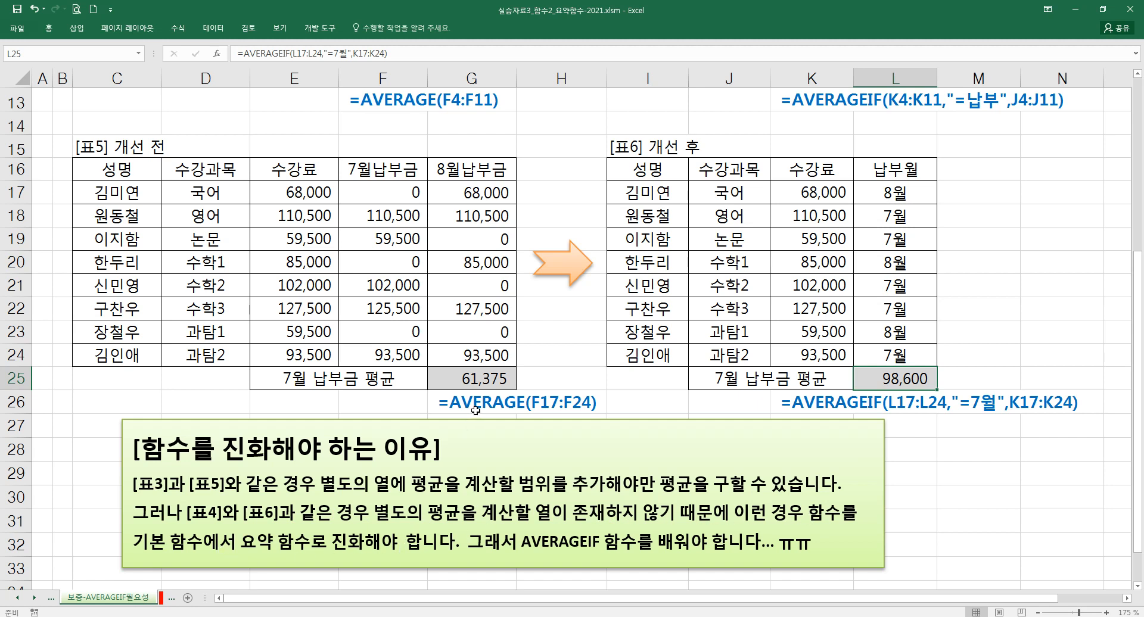
click(397, 337)
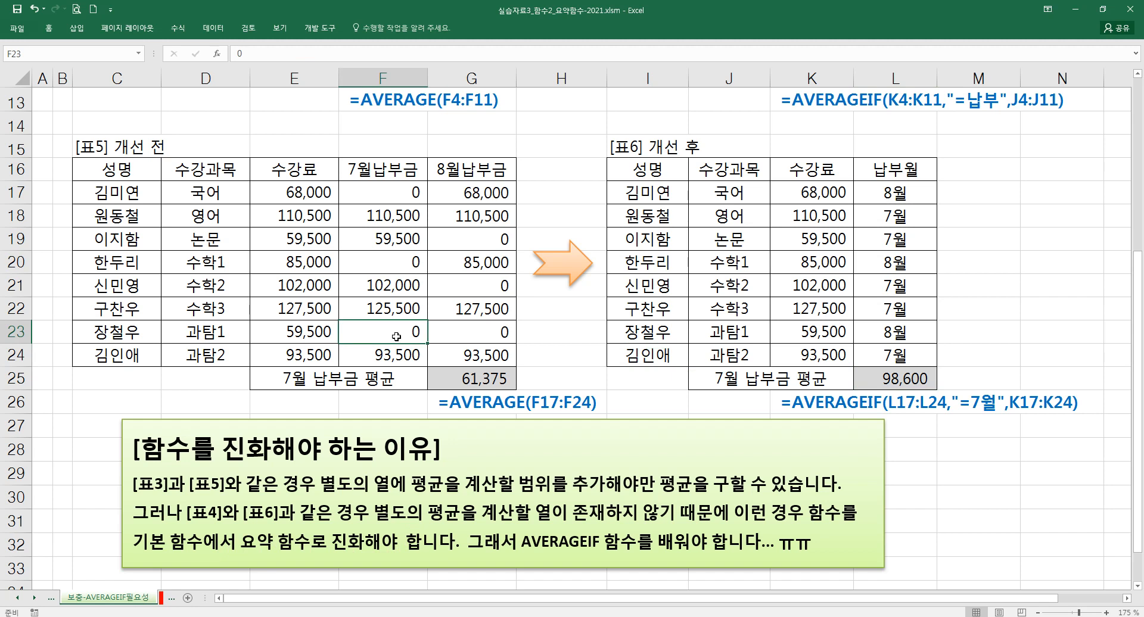
key(Delete)
click(397, 263)
key(Delete)
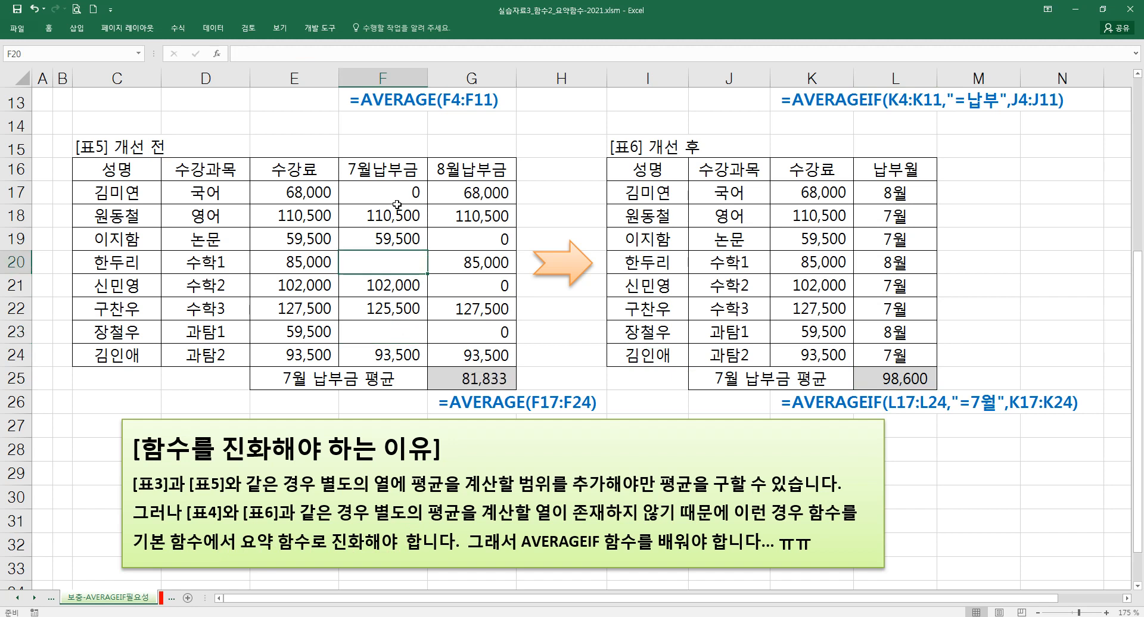
click(396, 195)
key(Delete)
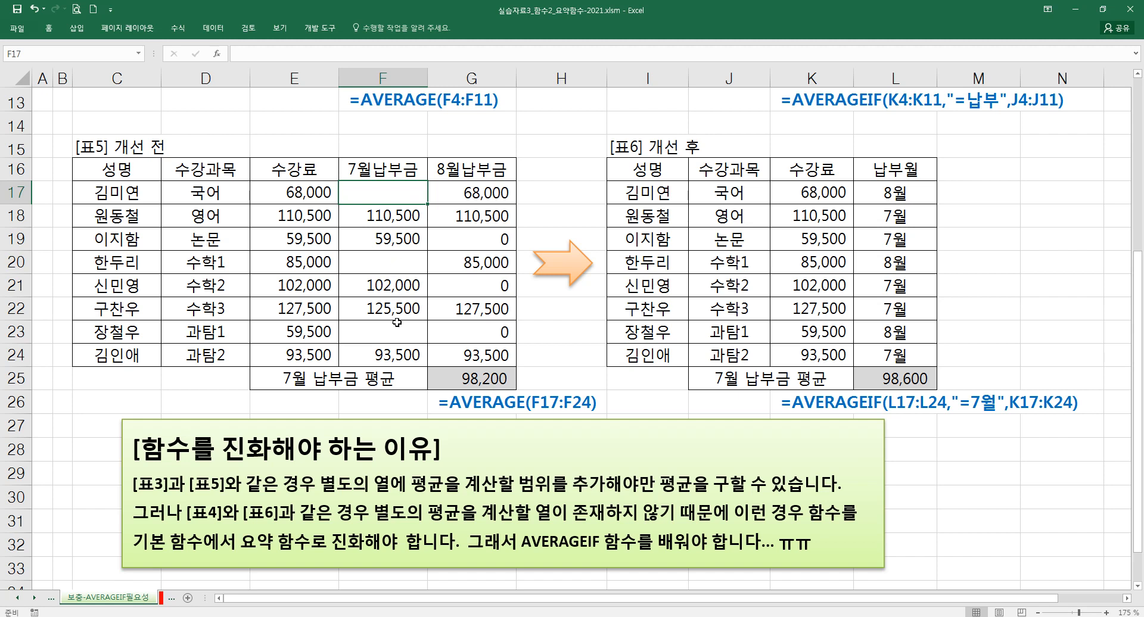
- Clear the zeros from the 8월납부금 cells G23, G21 and G19 in [표5]
click(493, 334)
key(Delete)
click(488, 285)
key(Delete)
click(481, 235)
key(Delete)
- Clear the zeros from the 납부금액 cells F7, F10 and F4 in [표3]
scroll(468, 262, up, 4)
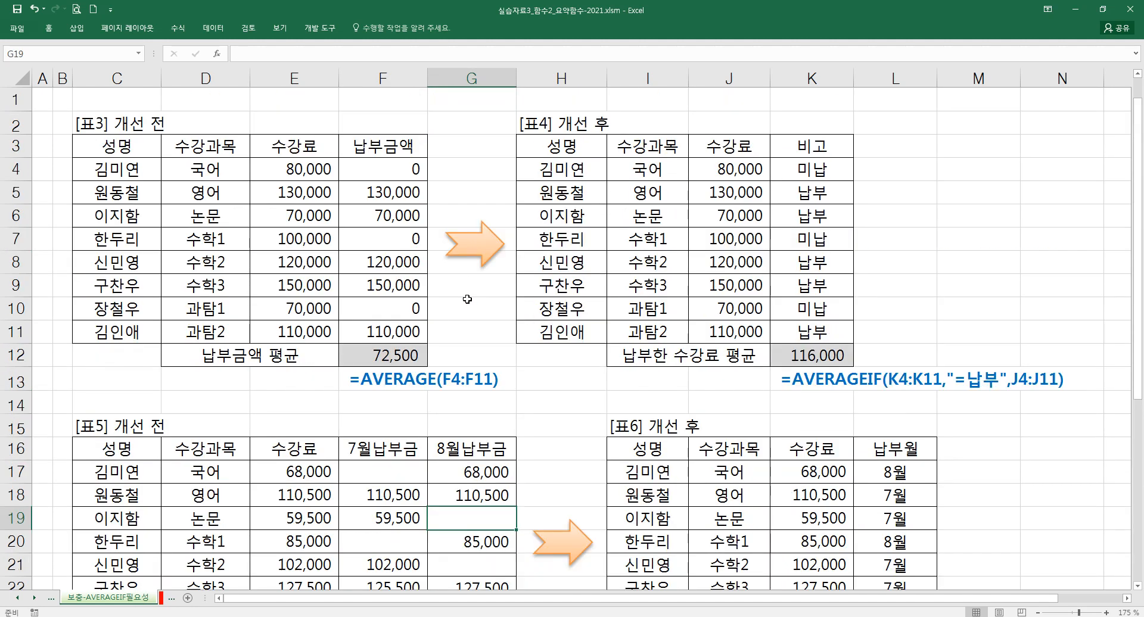
click(410, 239)
key(Delete)
click(406, 304)
key(Delete)
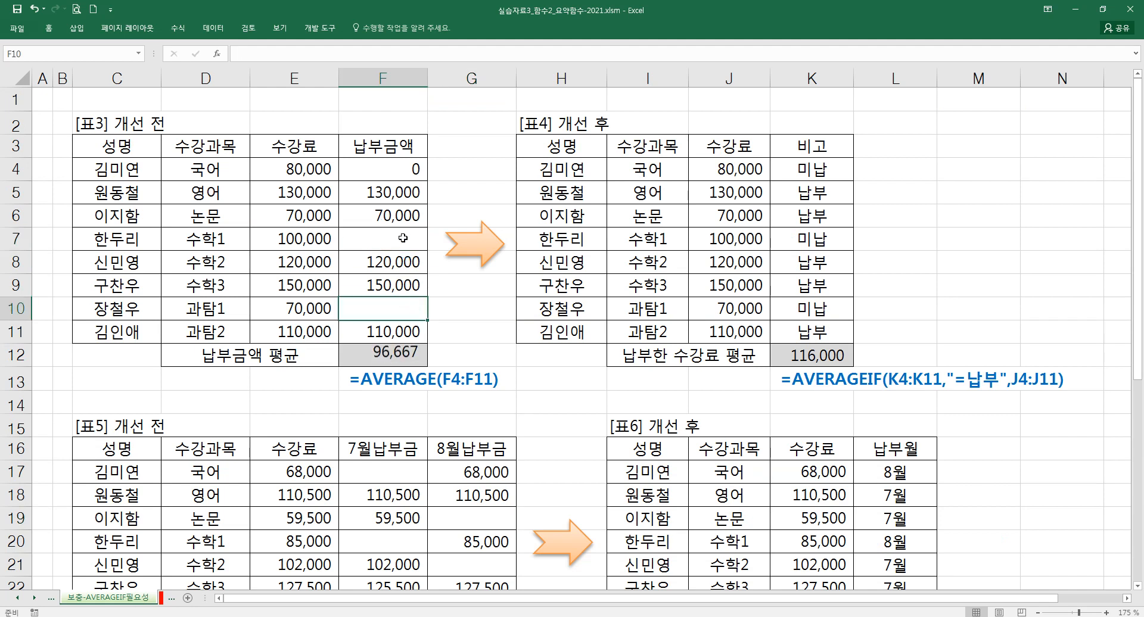
click(405, 170)
key(Delete)
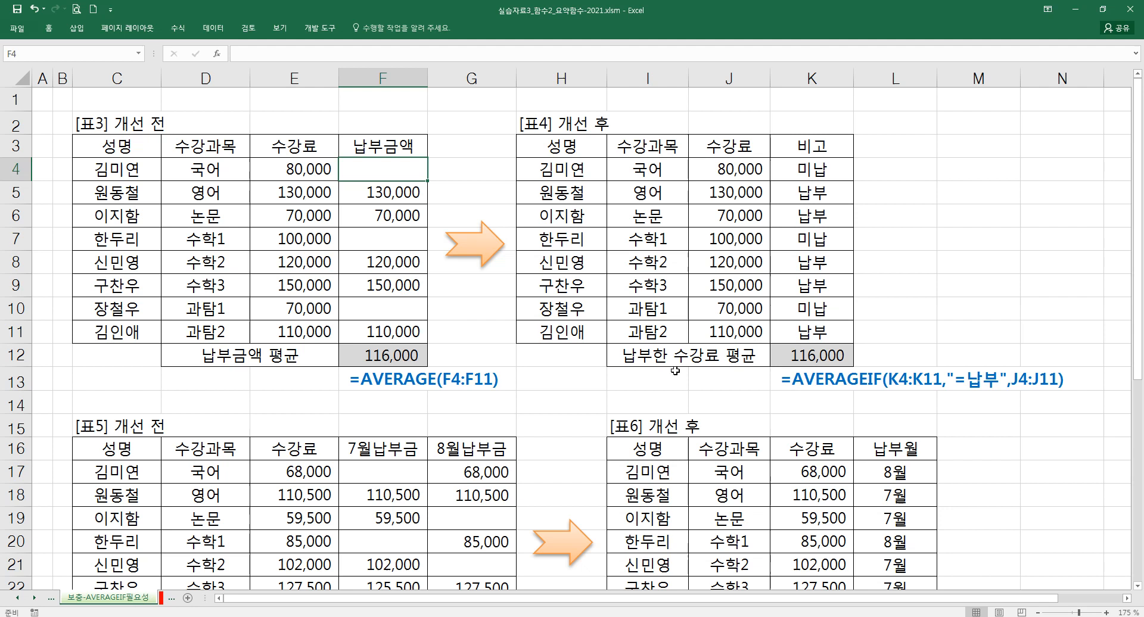
- Examine the 7월납부금 values in F17:F24 of [표5], both as a whole range and as only the filled cells, against the average
scroll(550, 387, down, 2)
click(392, 343)
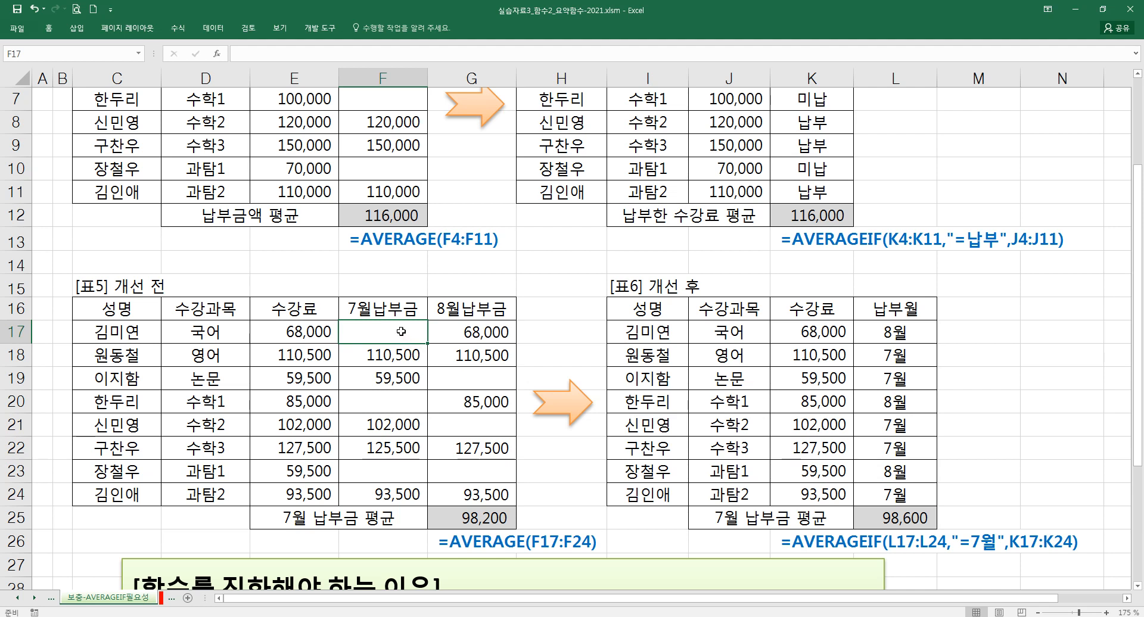
drag(401, 331, 388, 495)
drag(390, 331, 395, 493)
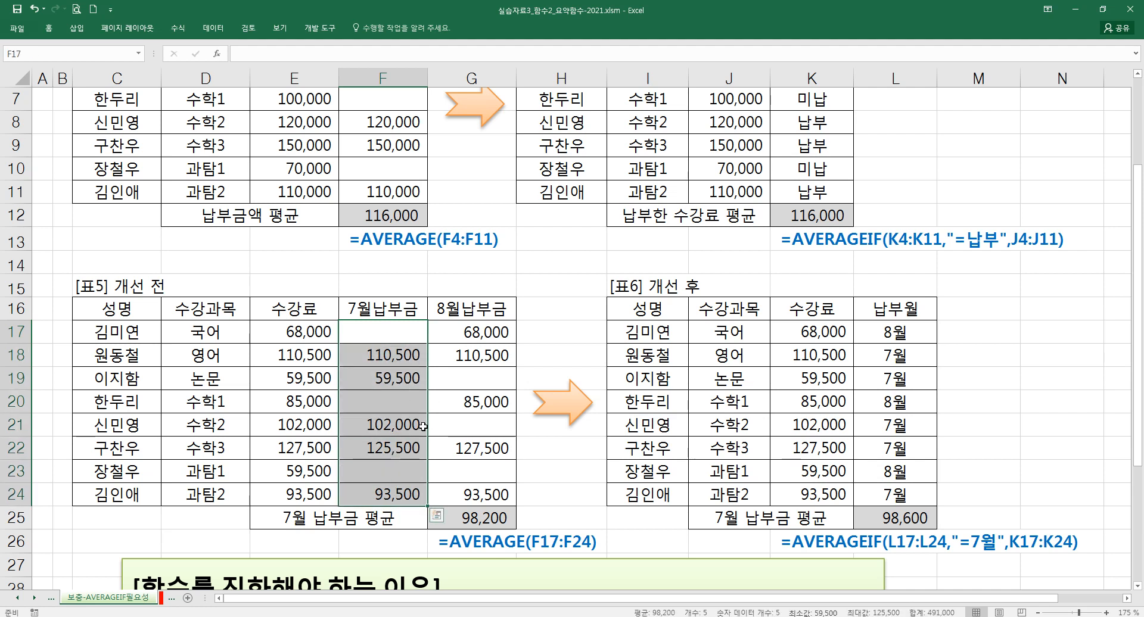
click(403, 336)
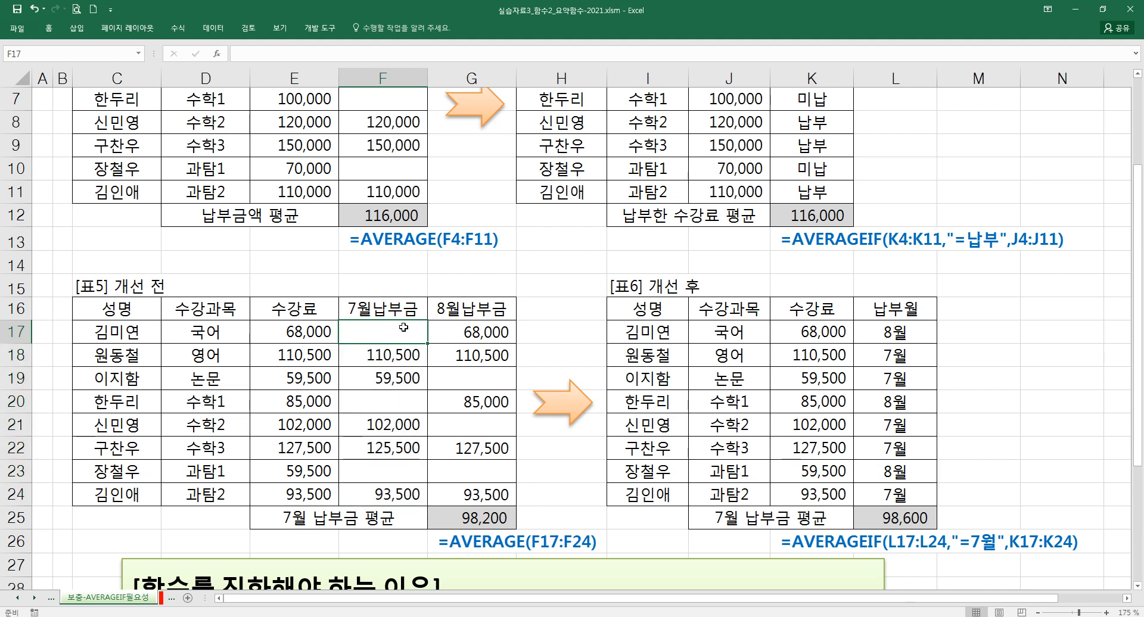
click(403, 352)
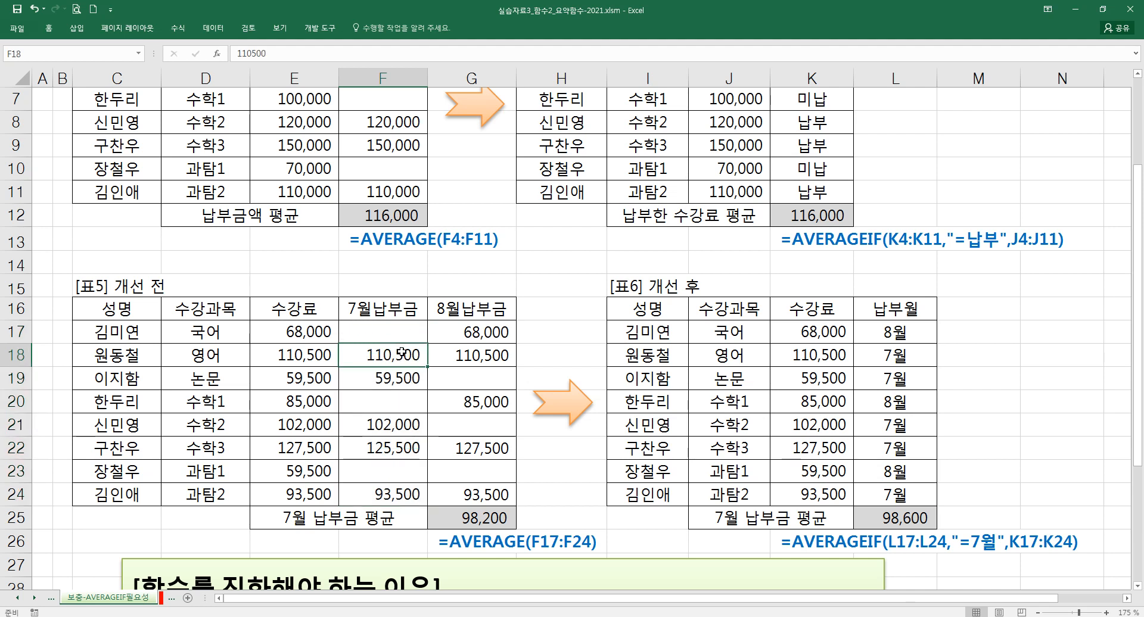
drag(402, 353, 403, 379)
drag(403, 424, 403, 453)
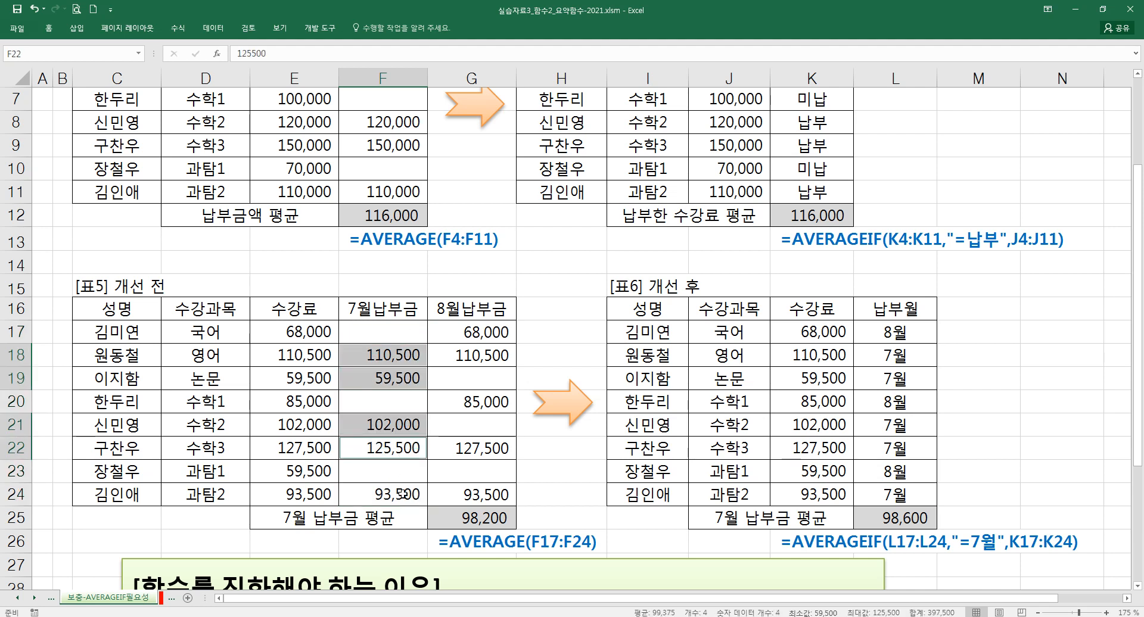
ctrl+click(403, 494)
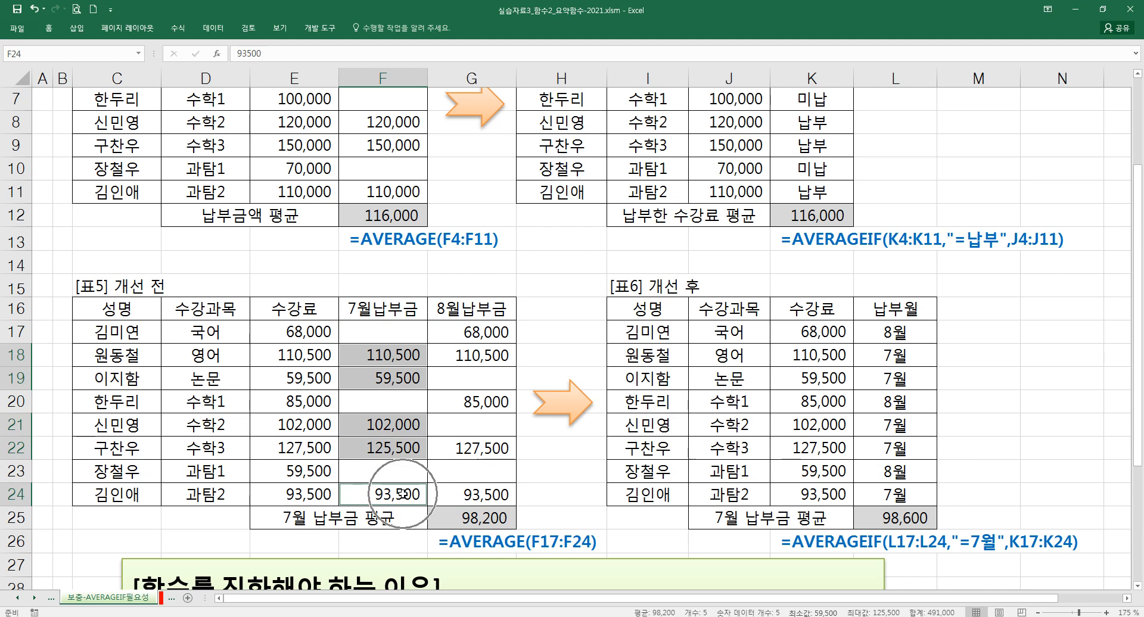
click(491, 547)
drag(397, 332, 469, 484)
click(474, 426)
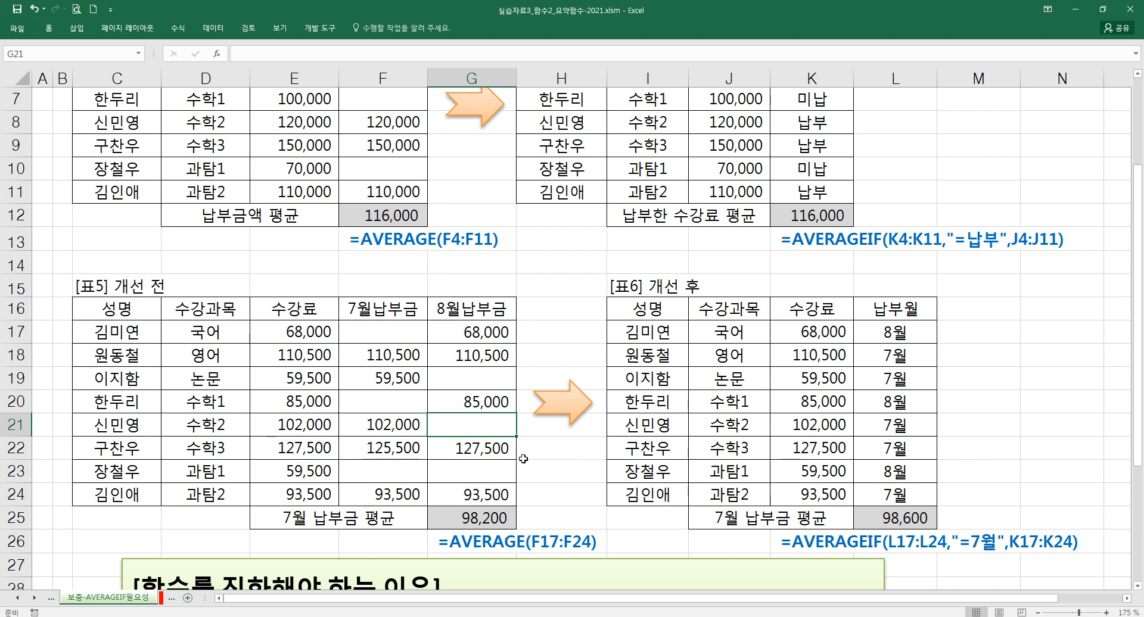
- Set the 수학3 7월납부금 value in F22 of [표5] to 127,500 and check the average in G25
double_click(391, 449)
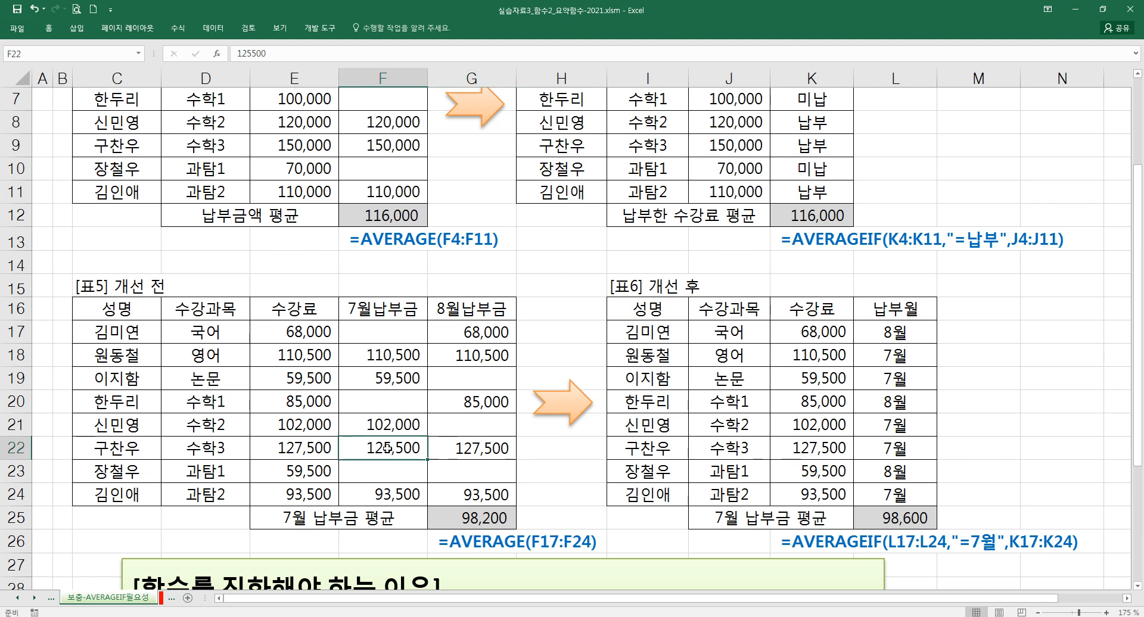
text(7)
key(Delete)
click(472, 409)
click(497, 518)
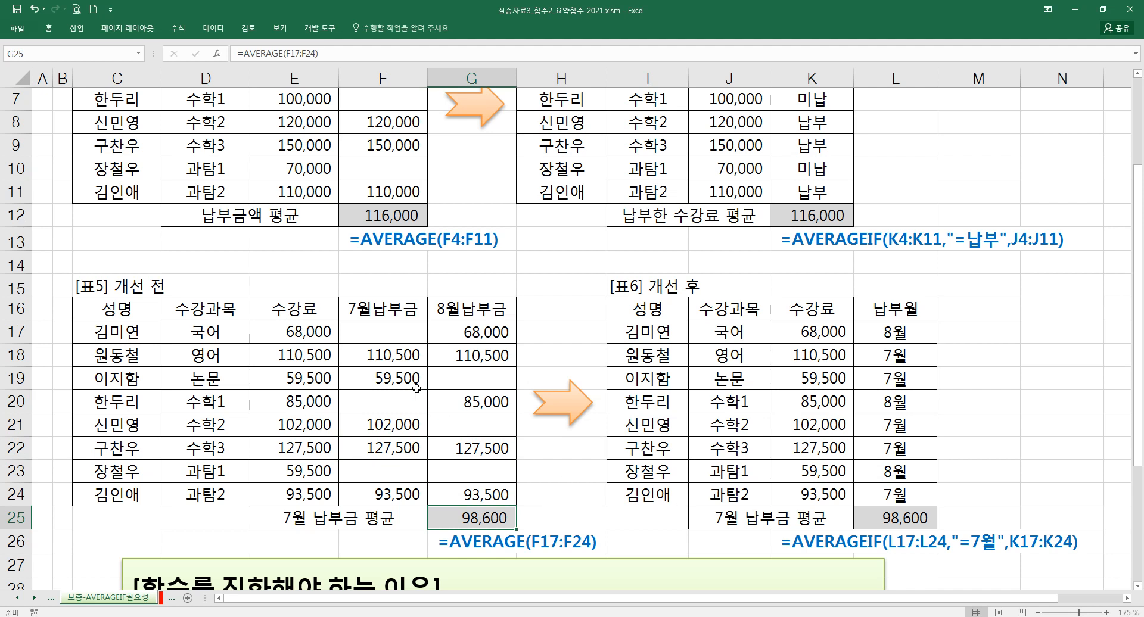
click(390, 334)
scroll(395, 390, down, 2)
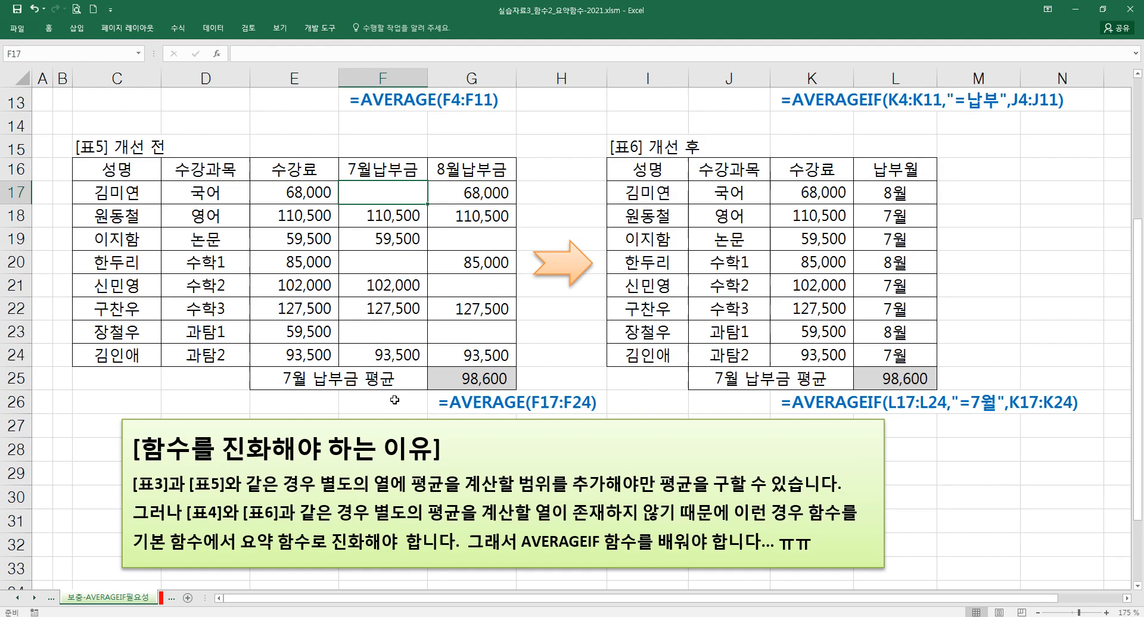
scroll(395, 400, up, 4)
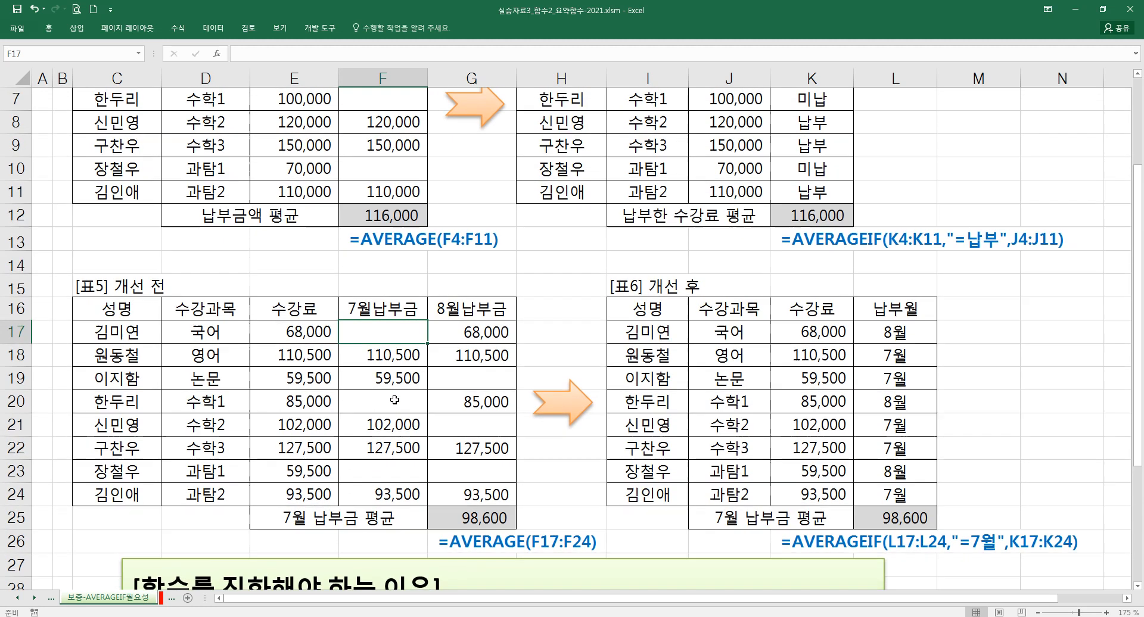
click(527, 361)
click(574, 385)
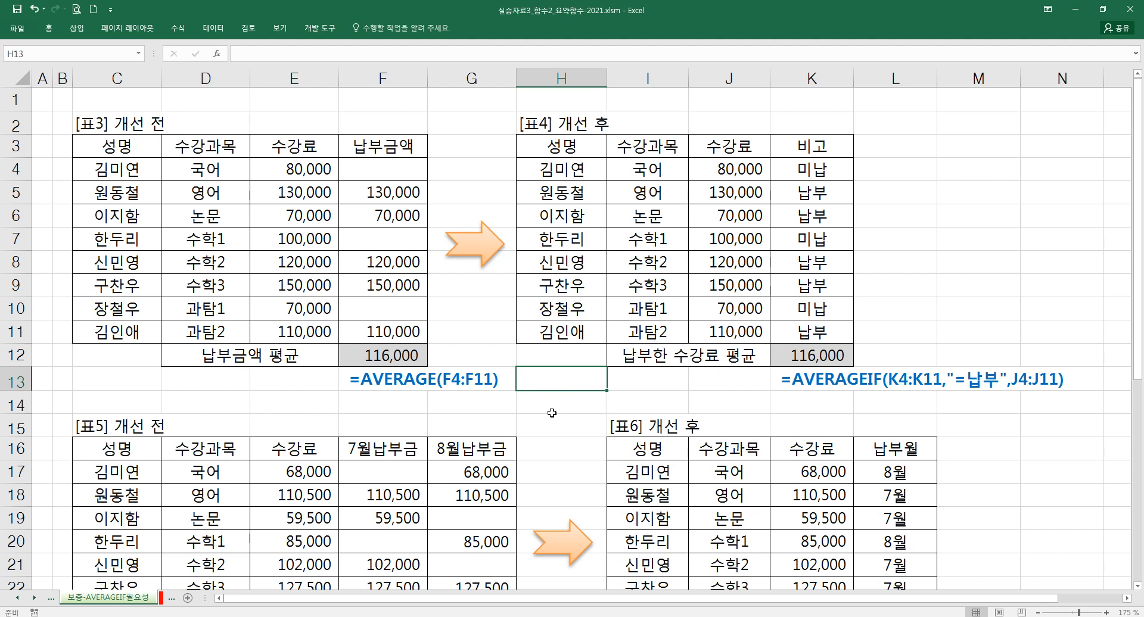
click(574, 417)
click(574, 407)
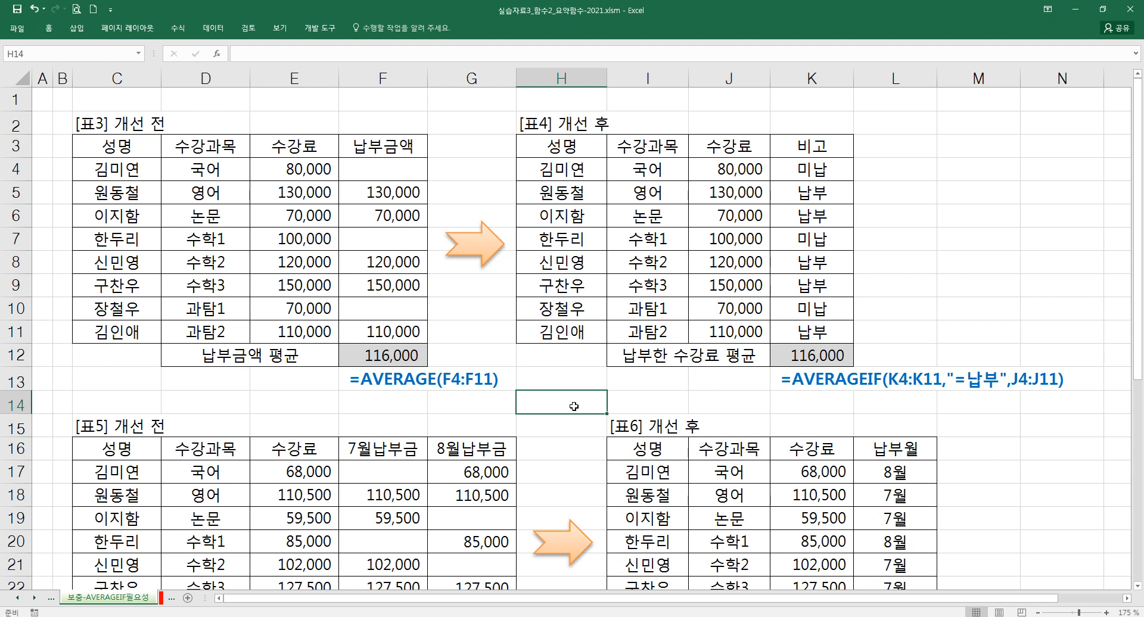
click(578, 385)
mouse_move(583, 383)
mouse_down()
mouse_move(580, 401)
mouse_move(574, 387)
mouse_up()
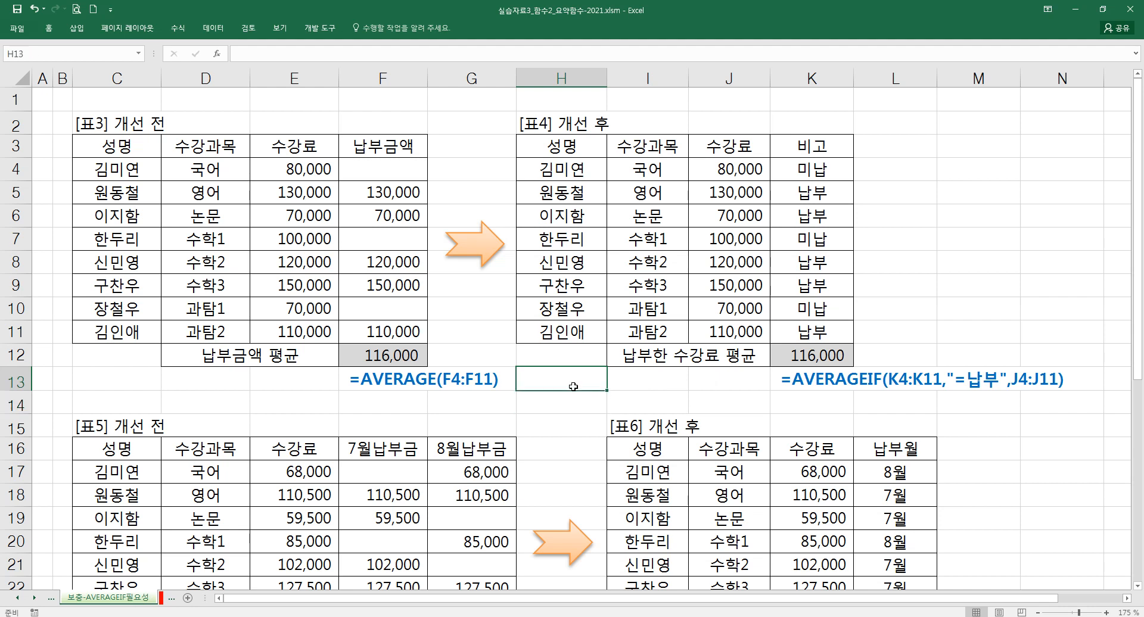
- Copy the [참고 사항] heading in B1 of the 보충-SUMIF필요성 sheet to B1 of the 보충-AVERAGEIF필요성 sheet
click(17, 597)
click(74, 598)
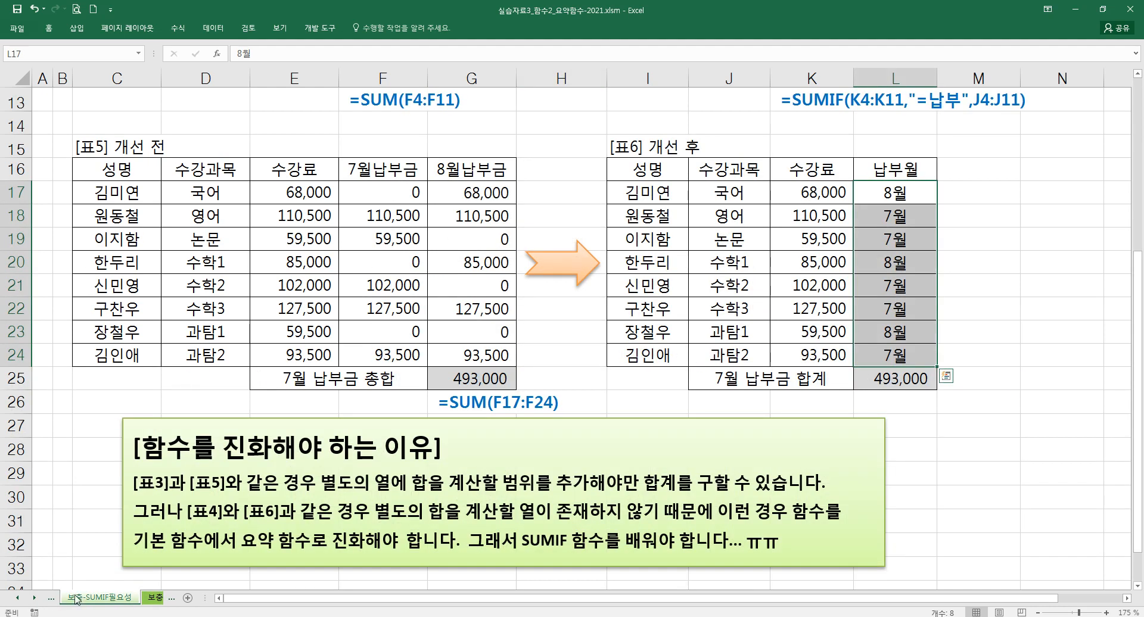
scroll(159, 459, up, 4)
click(65, 111)
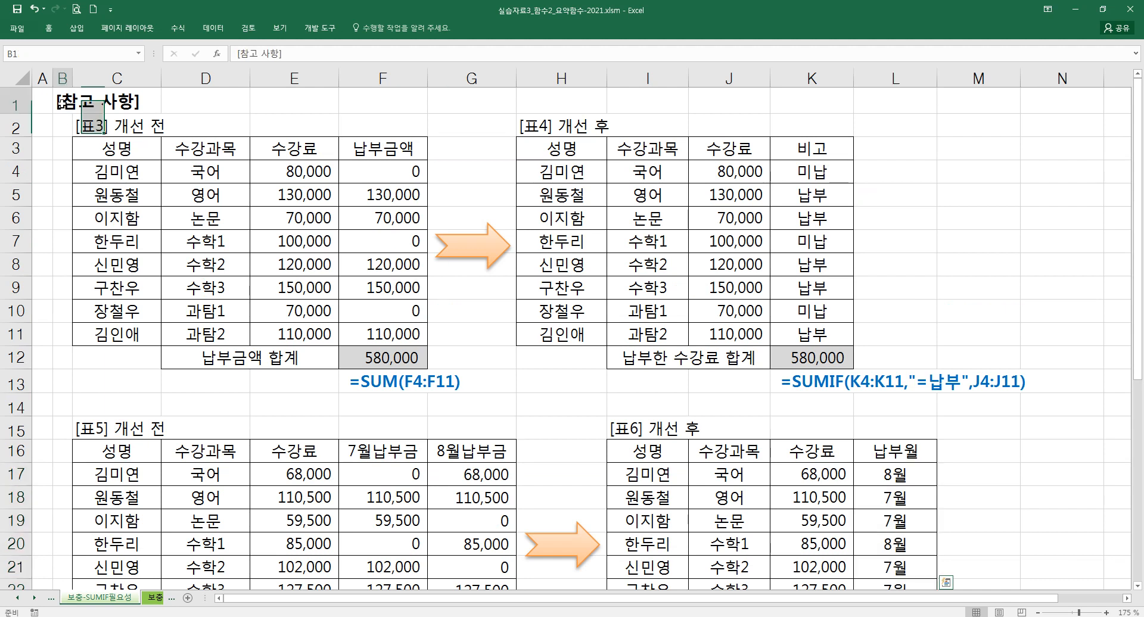
key(ctrl+c)
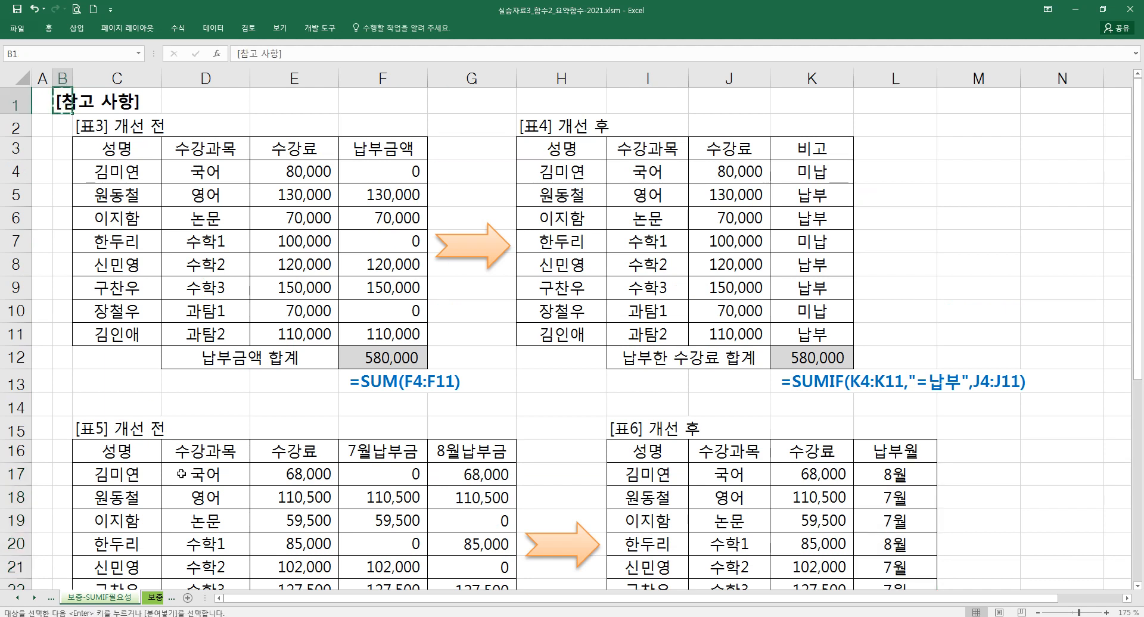
click(156, 598)
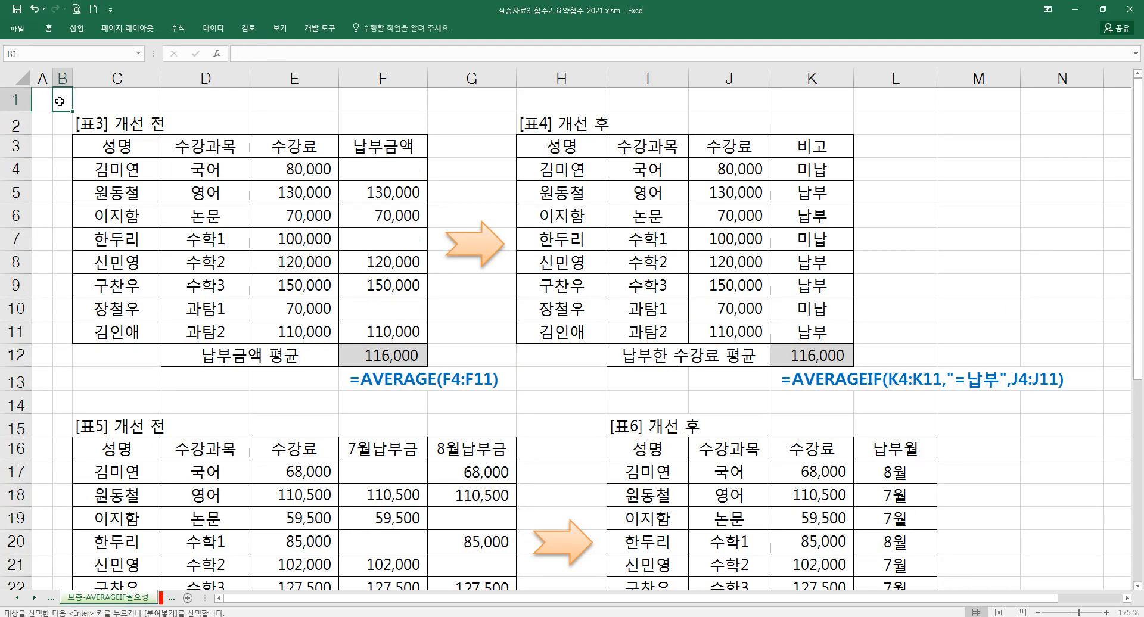
key(Return)
click(262, 283)
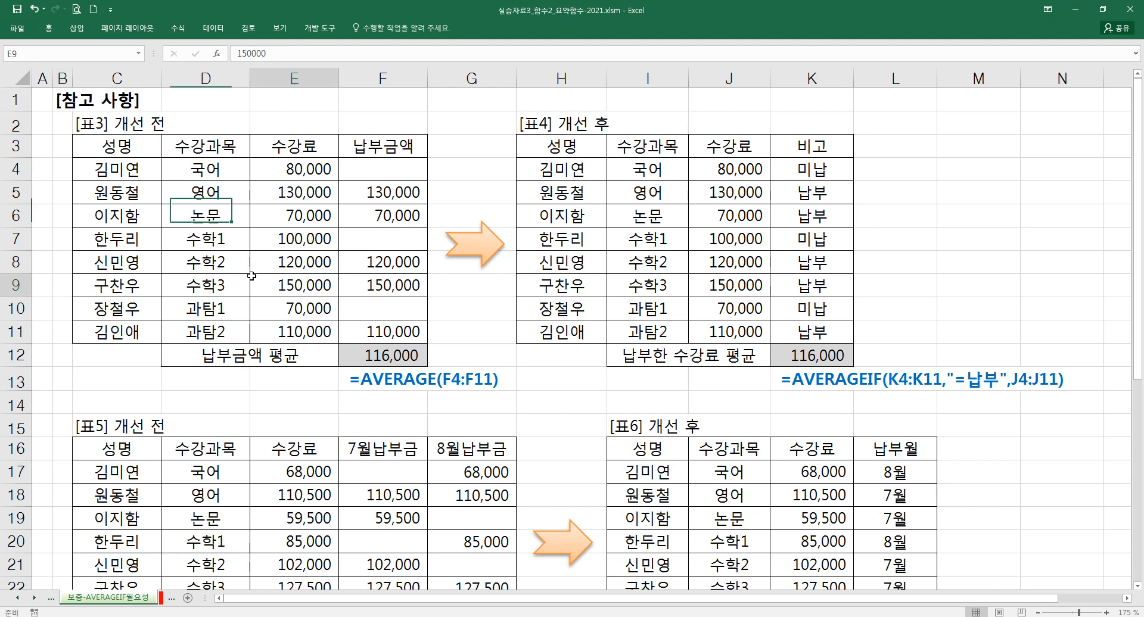
scroll(343, 383, down, 2)
scroll(344, 383, down, 2)
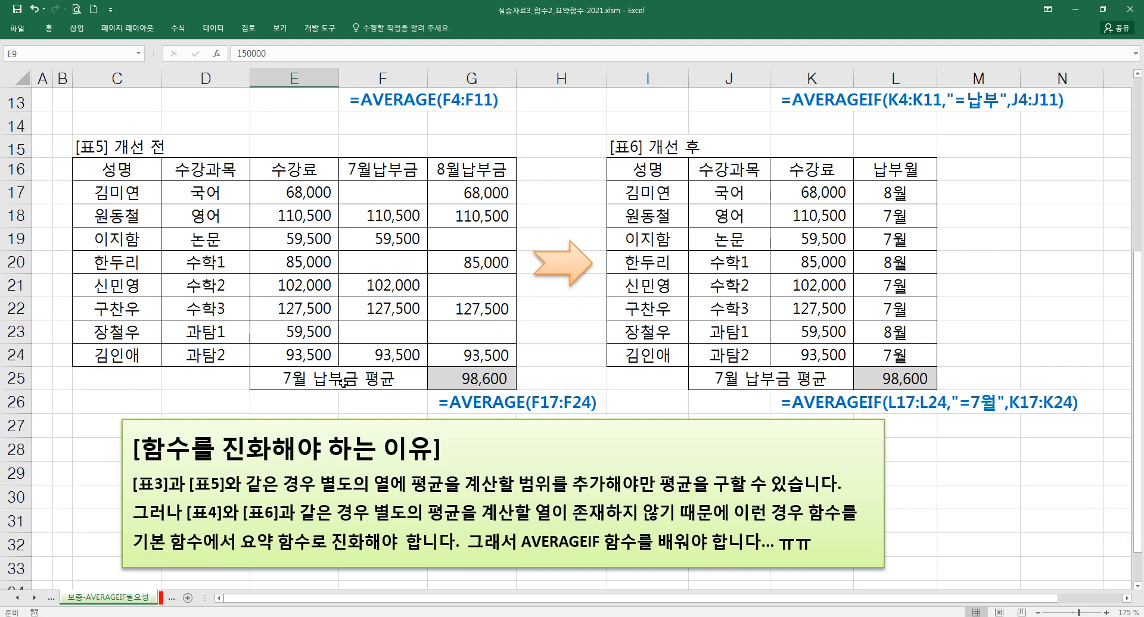
scroll(343, 383, up, 4)
click(565, 383)
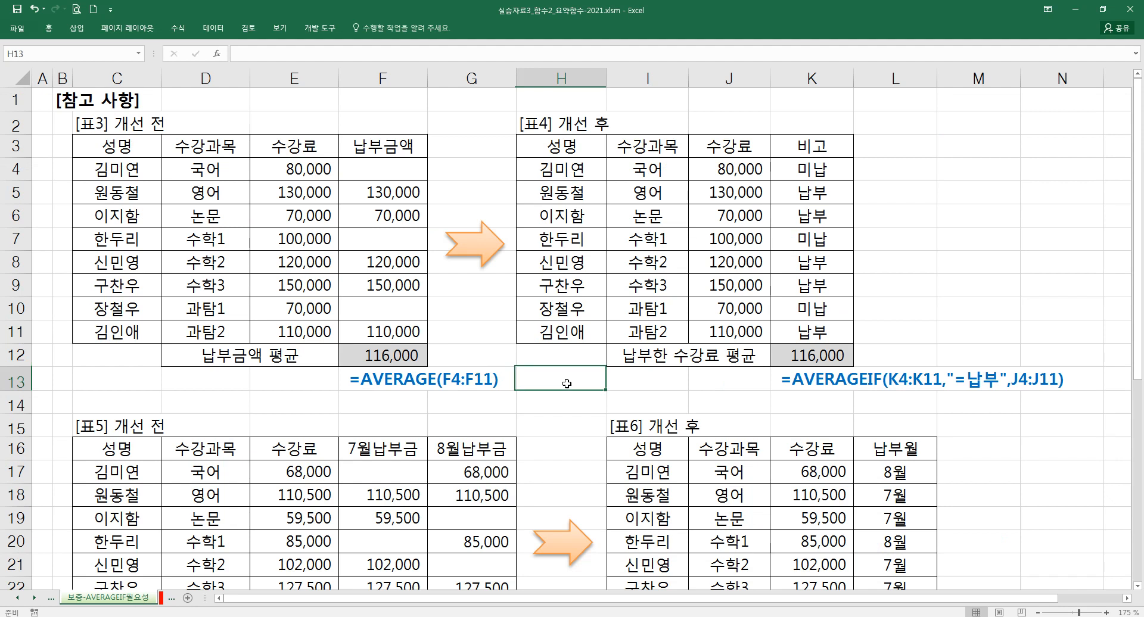